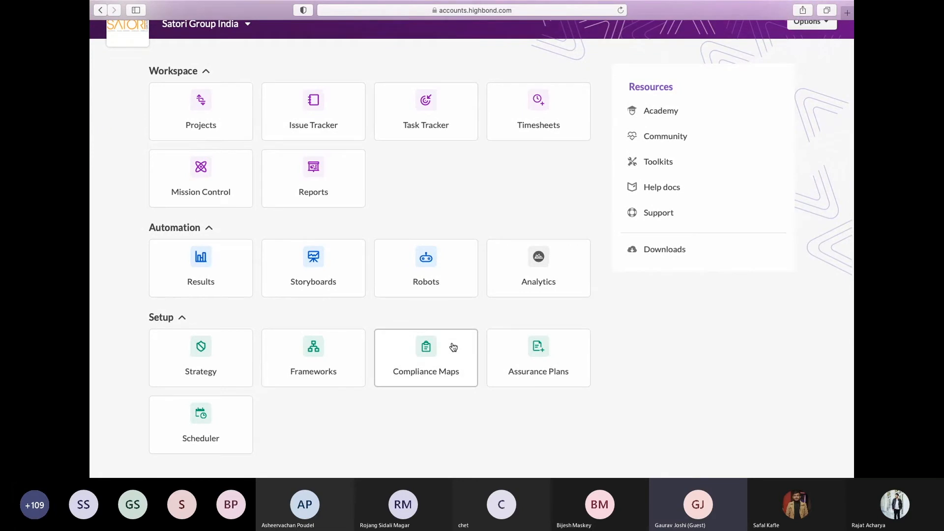
# Open the Corporate ITGC Framework from the organization's list of frameworks
pyautogui.scroll(1, 453, 348)
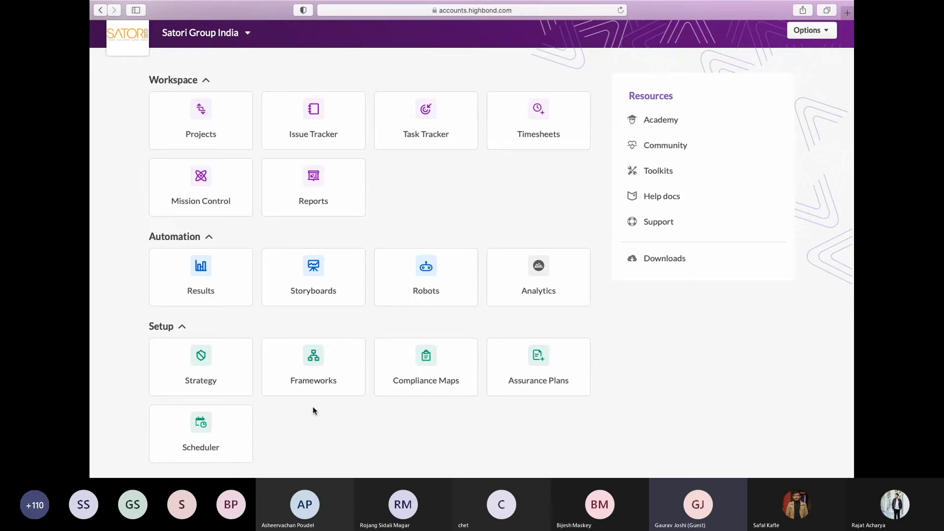
pyautogui.click(319, 378)
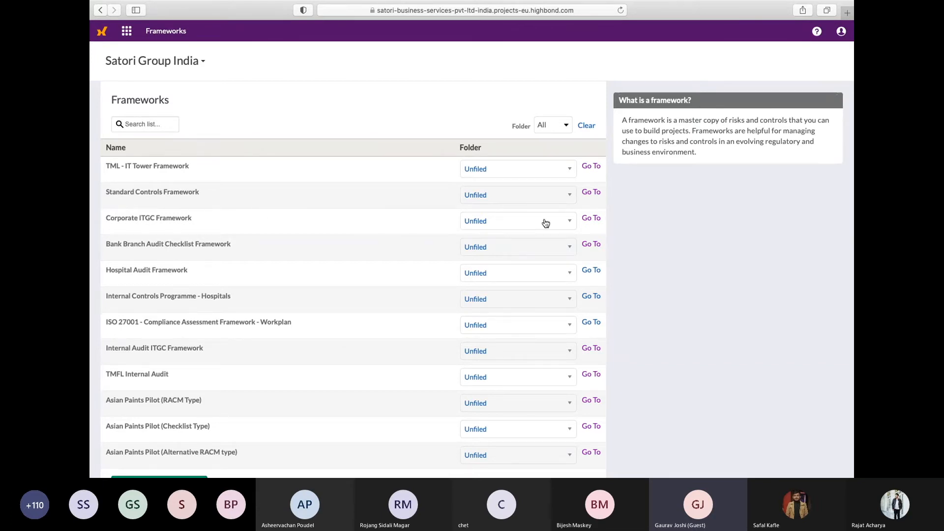
pyautogui.click(591, 218)
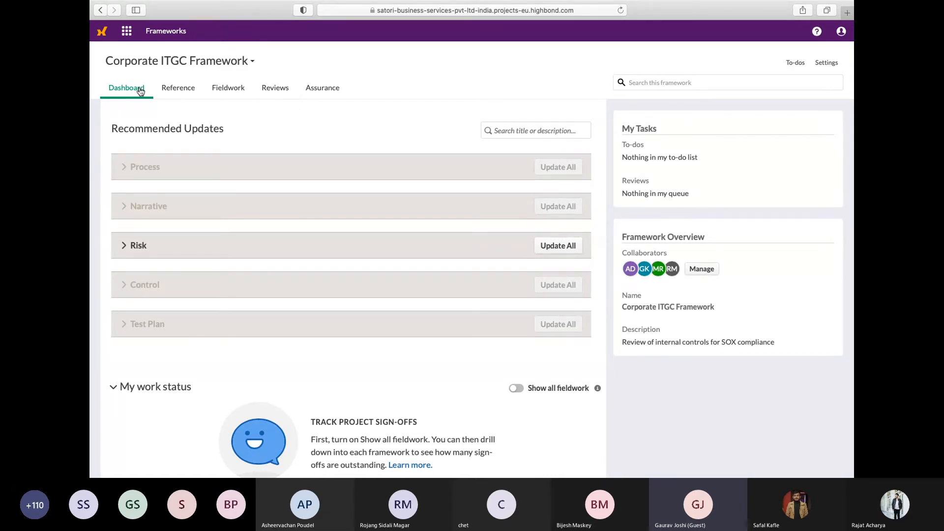
# Open the Risk Control Matrix of the framework's Physical Security process and compare its risk view with its control view
pyautogui.click(210, 92)
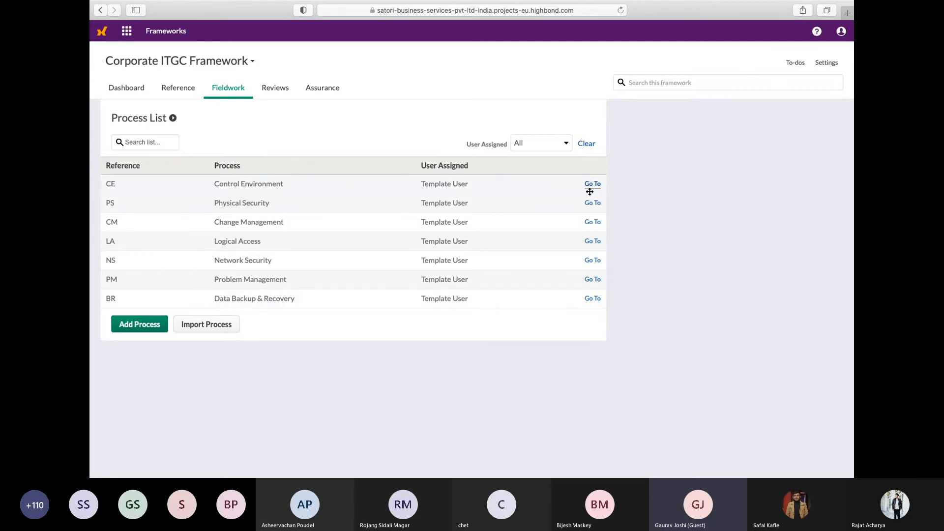
pyautogui.click(589, 206)
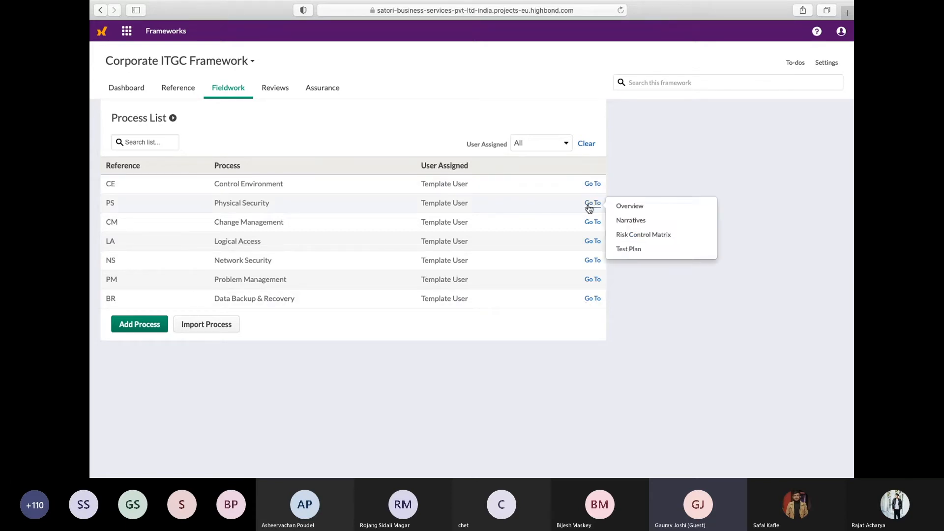
pyautogui.click(641, 237)
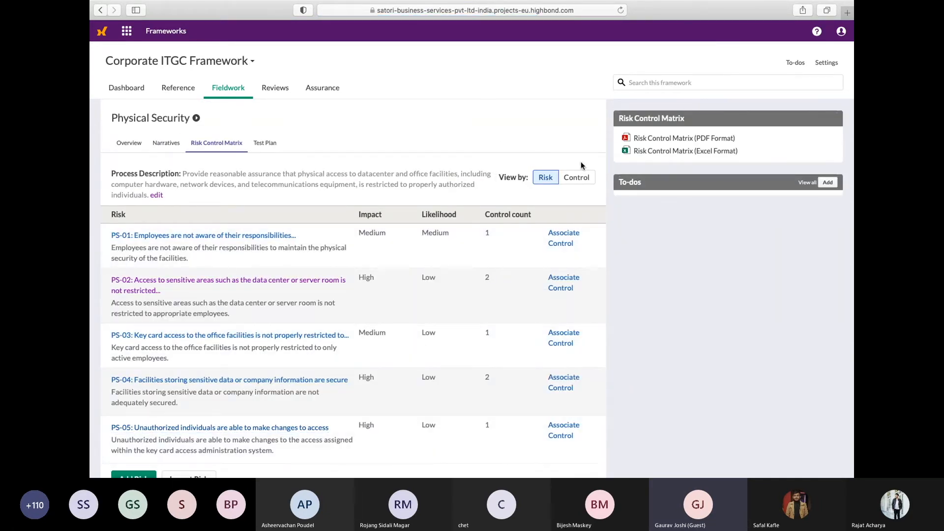
pyautogui.click(581, 185)
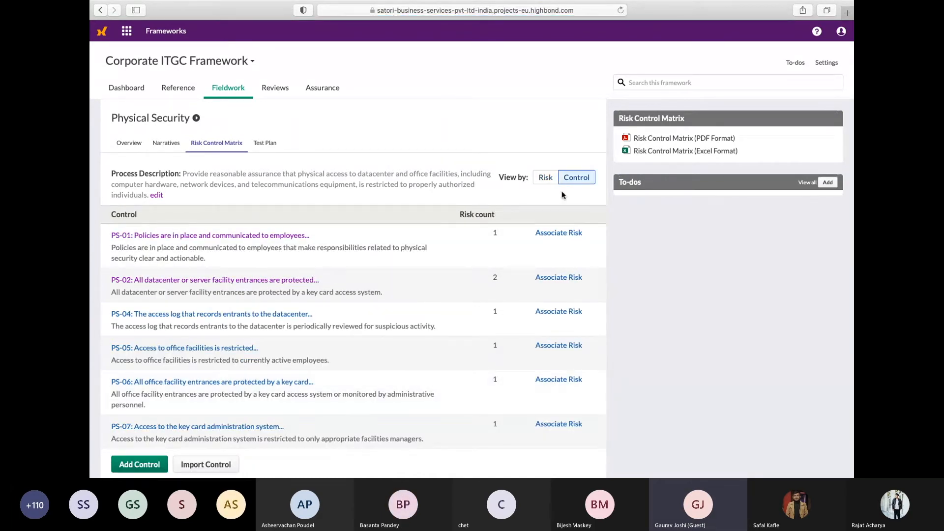
pyautogui.click(549, 178)
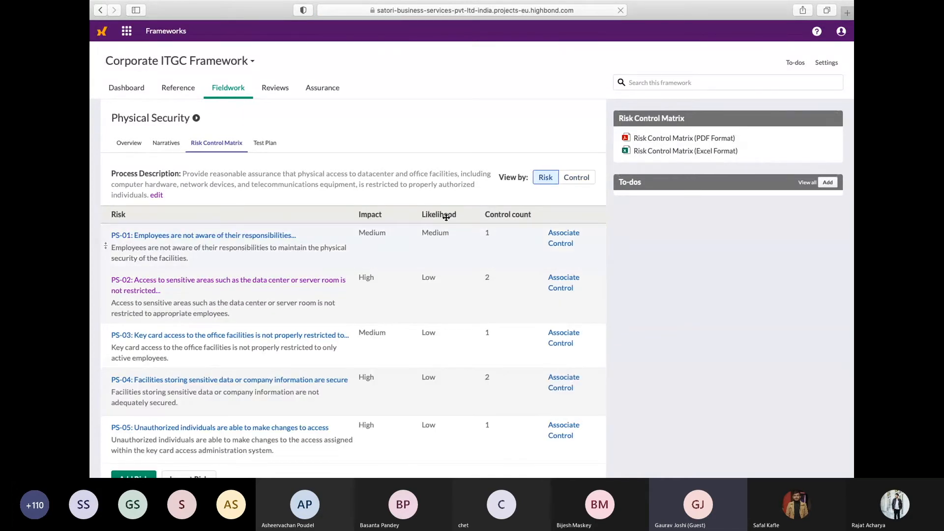
pyautogui.click(576, 180)
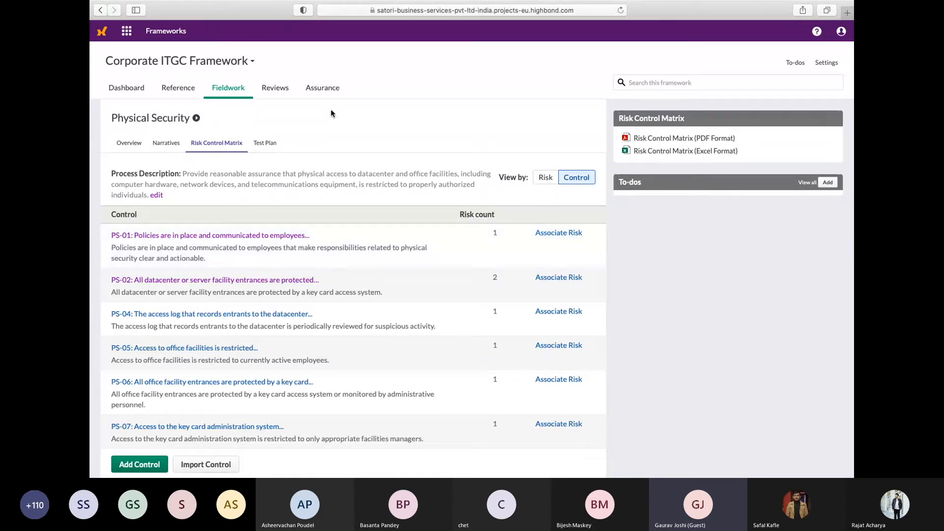
# View the framework's assurance overview, and briefly switch to the presentation to reveal the Projects block beneath Frameworks
pyautogui.click(323, 94)
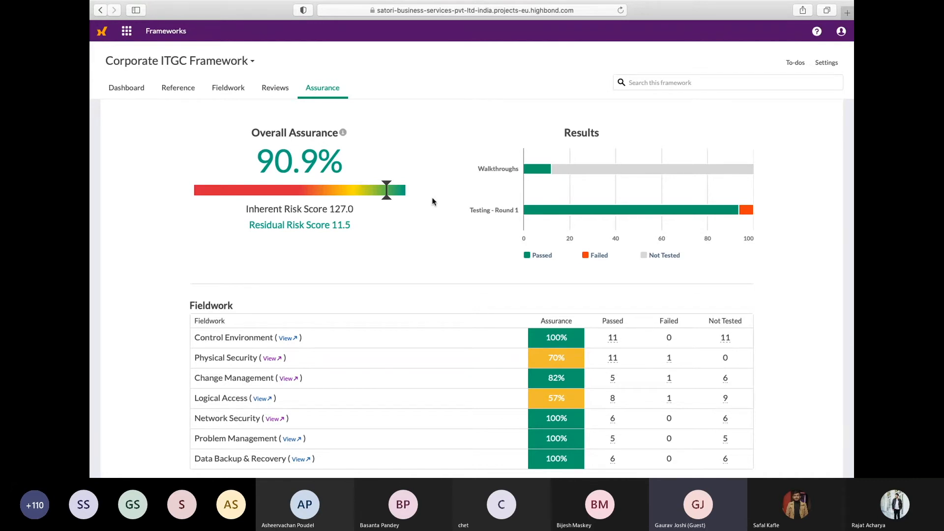
pyautogui.hotkey('ctrl', 'Right')
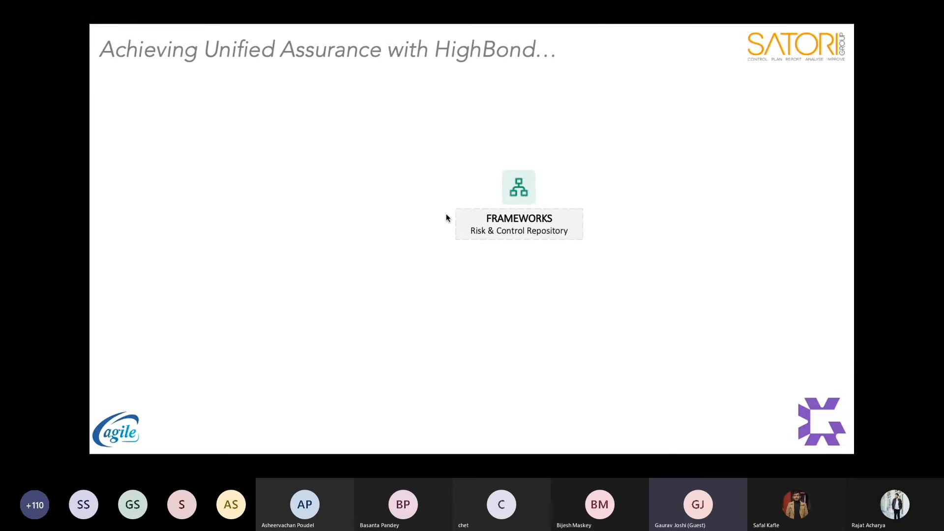
pyautogui.press('Right')
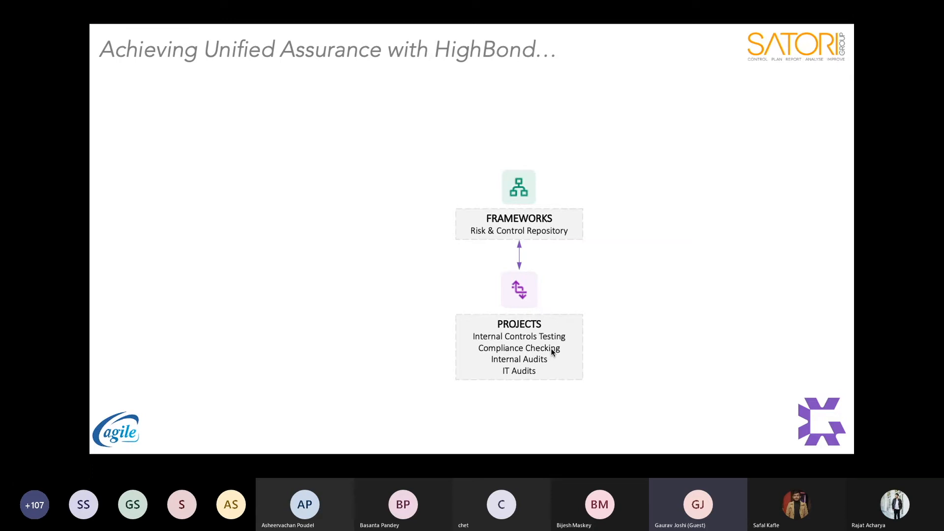
pyautogui.hotkey('ctrl', 'Left')
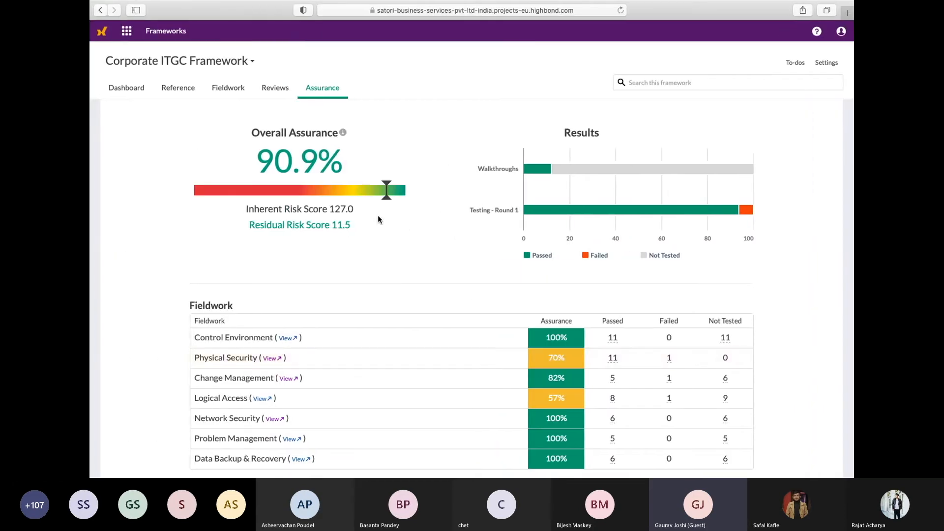
# Leave the framework and open the fieldwork process list of the IT General Controls Review project
pyautogui.click(225, 93)
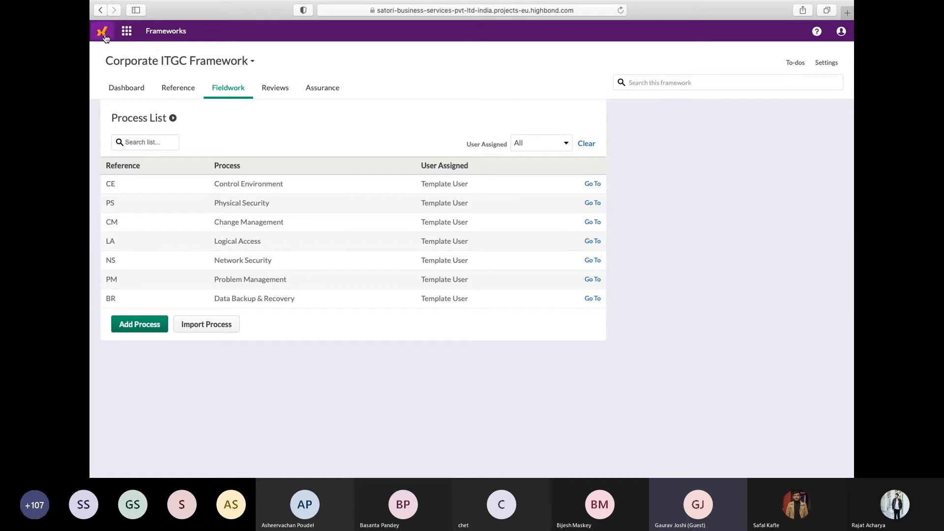
pyautogui.click(126, 30)
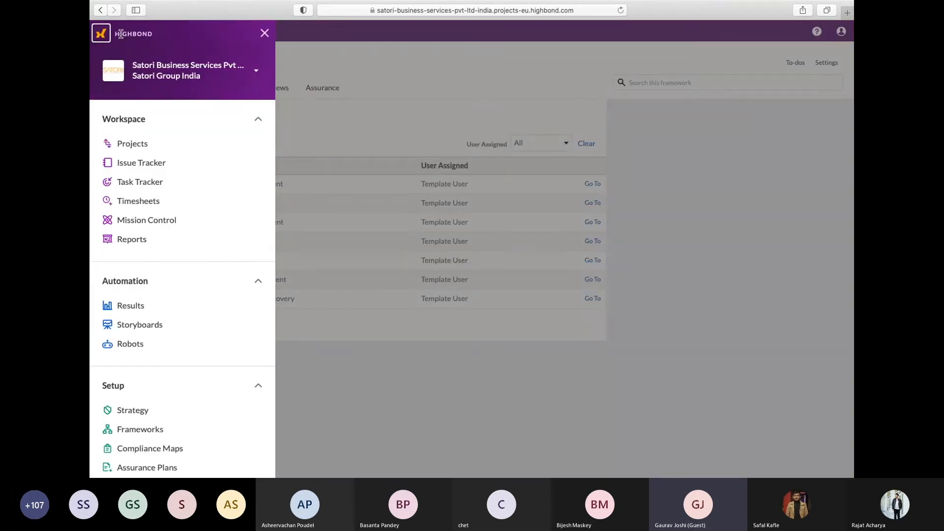
pyautogui.click(391, 59)
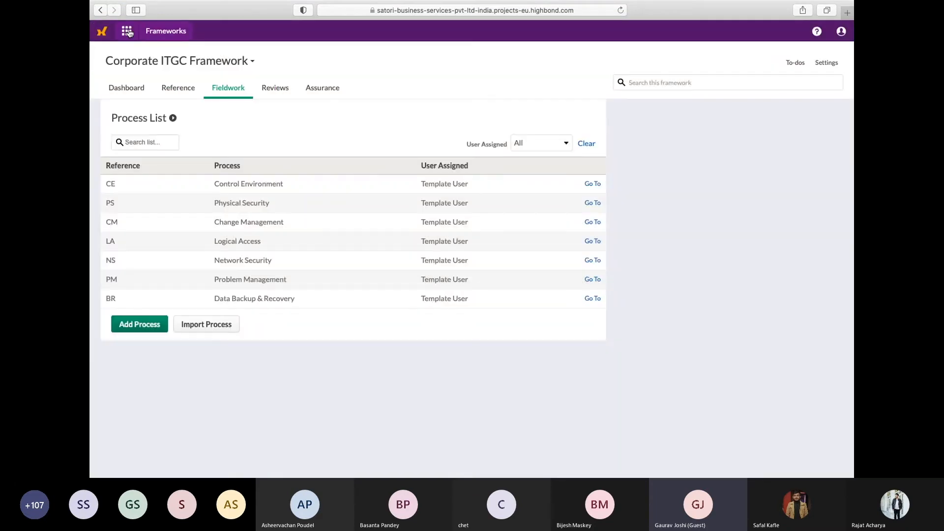
pyautogui.click(129, 33)
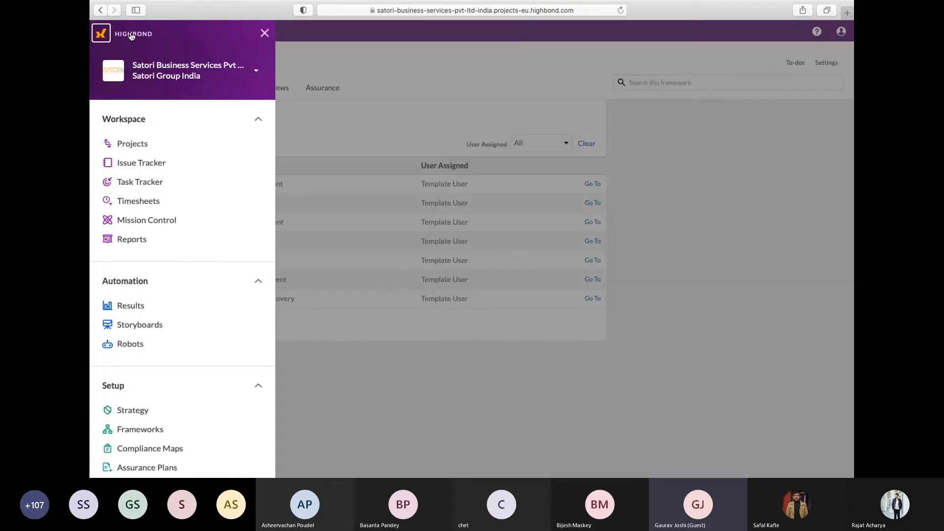
pyautogui.click(143, 151)
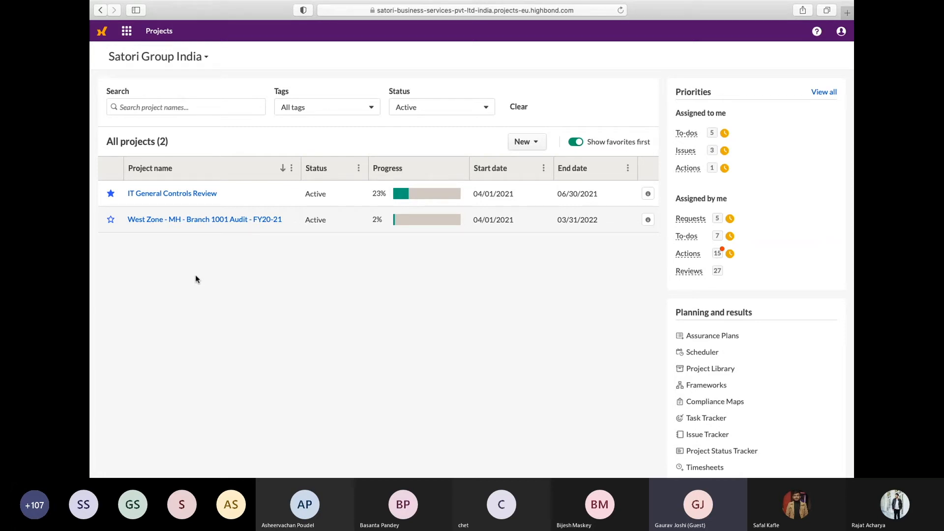
pyautogui.click(186, 195)
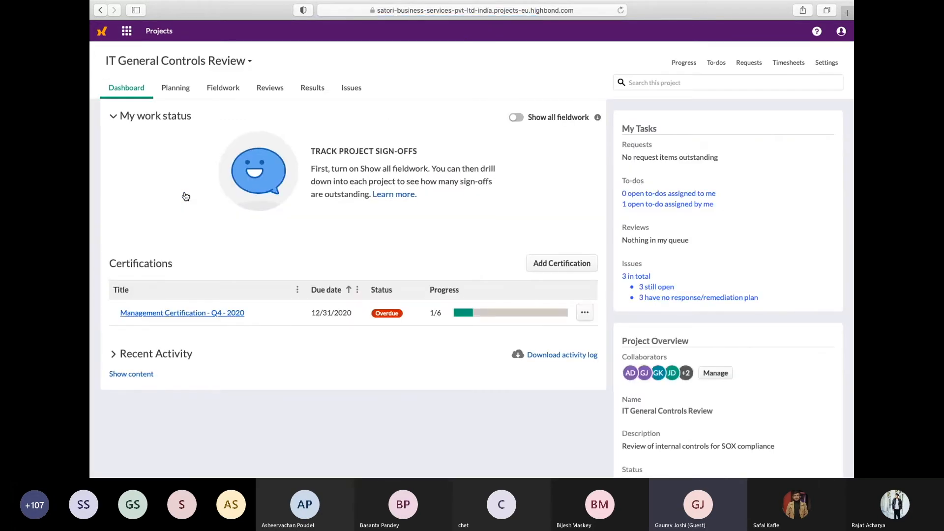
pyautogui.click(220, 93)
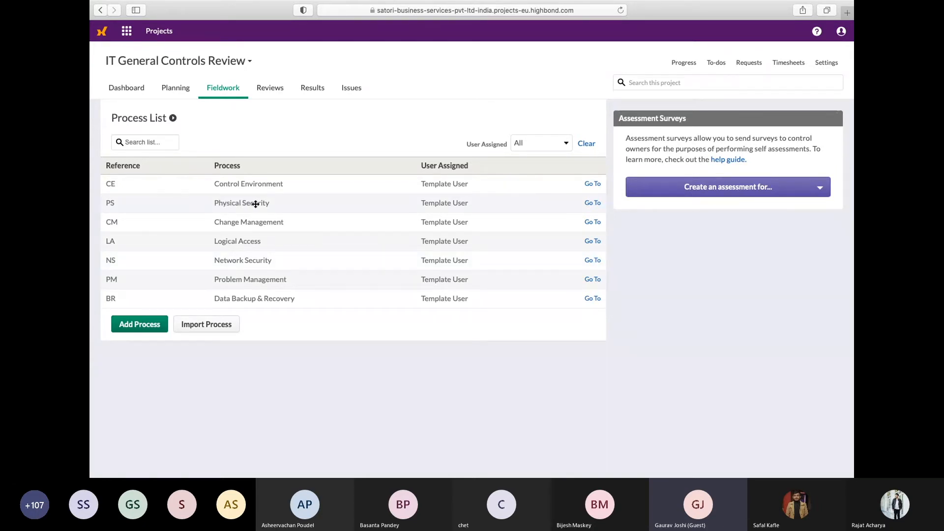
# Look through the processes offered for import from the Corporate ITGC Framework, and cancel without selecting any
pyautogui.click(197, 329)
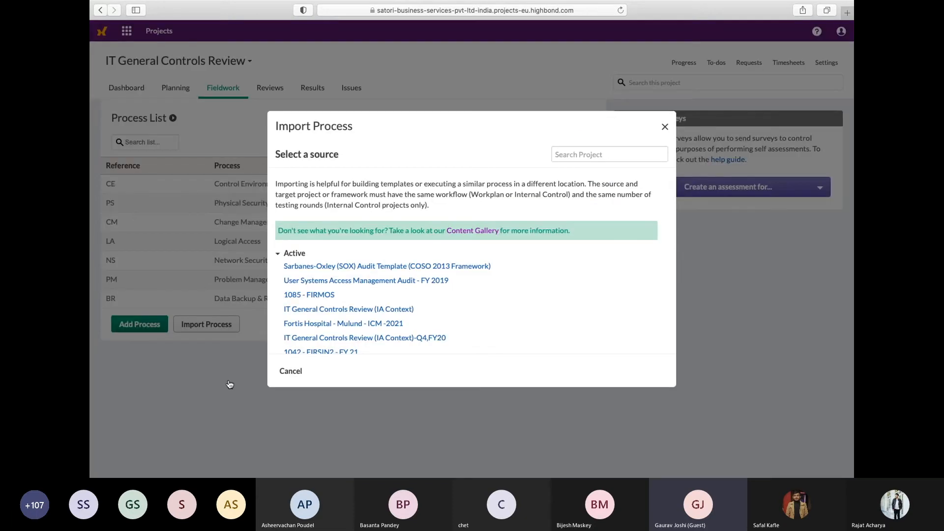
pyautogui.scroll(-3, 408, 285)
pyautogui.scroll(-5, 407, 286)
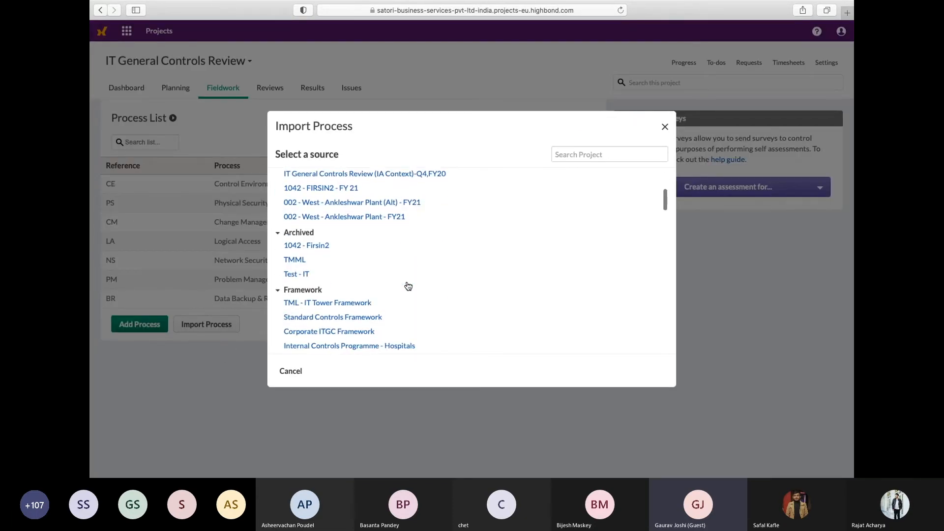
pyautogui.click(291, 250)
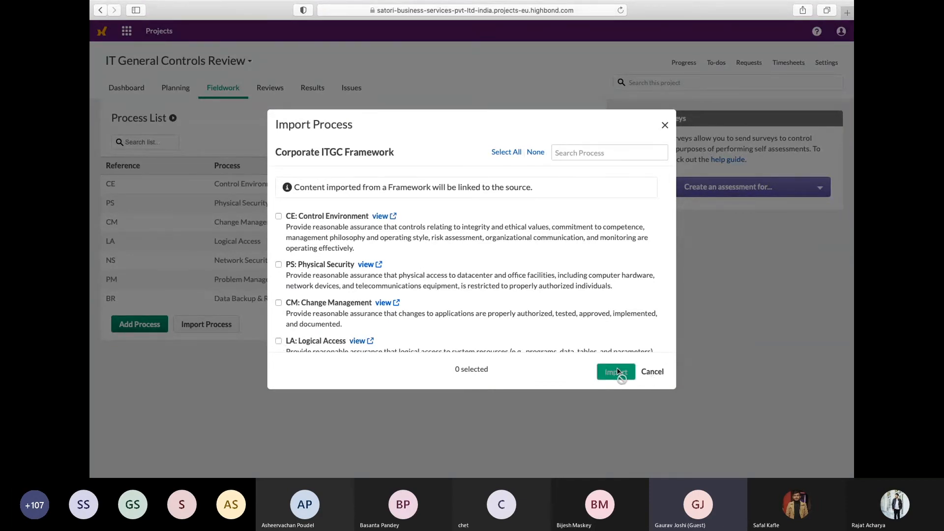
pyautogui.click(658, 374)
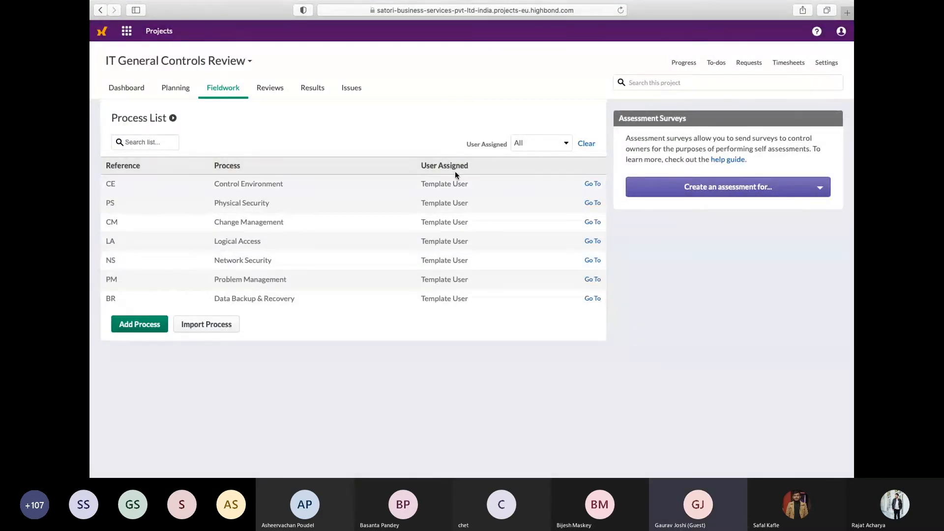
# Open the project's Risk Control Matrix for Physical Security and view it by control
pyautogui.click(592, 203)
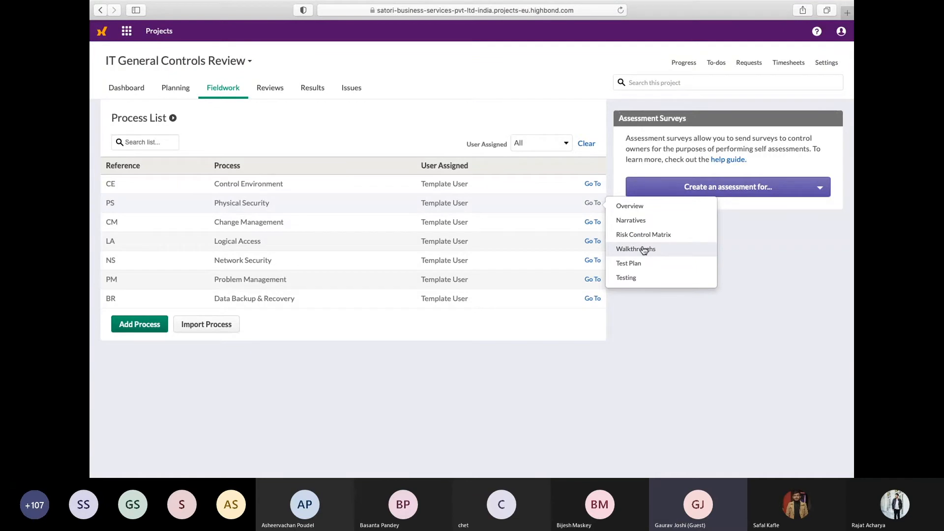
pyautogui.click(641, 236)
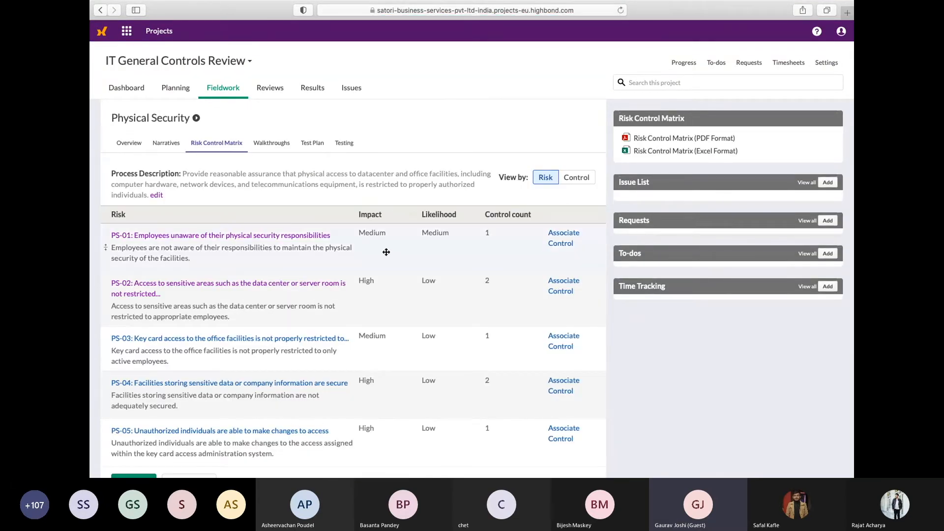
pyautogui.click(566, 180)
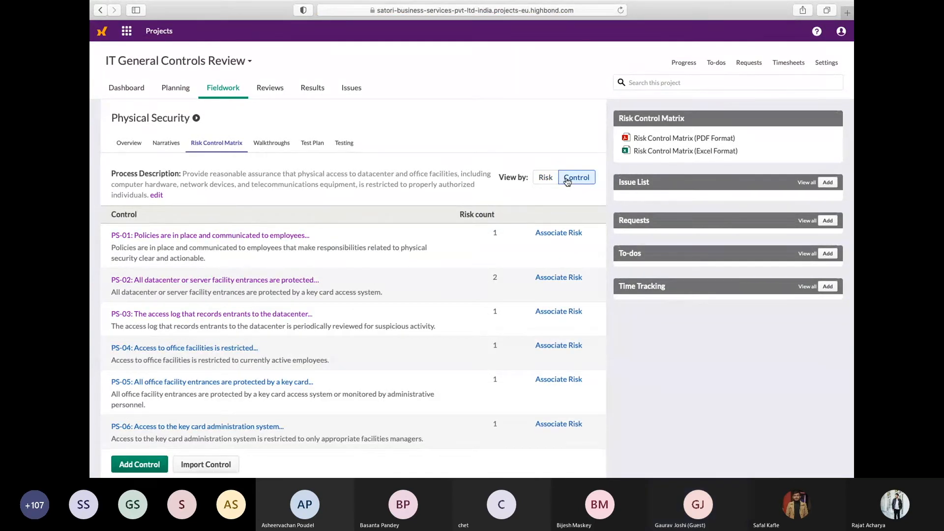
# Open the Physical Security testing list in the project's fieldwork and examine the test details and results of control PS-02
pyautogui.click(217, 92)
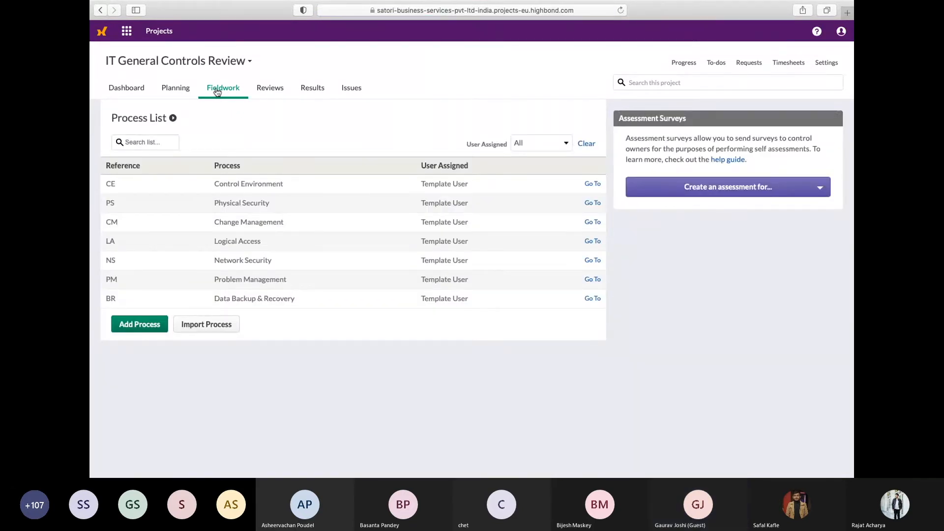
pyautogui.click(590, 205)
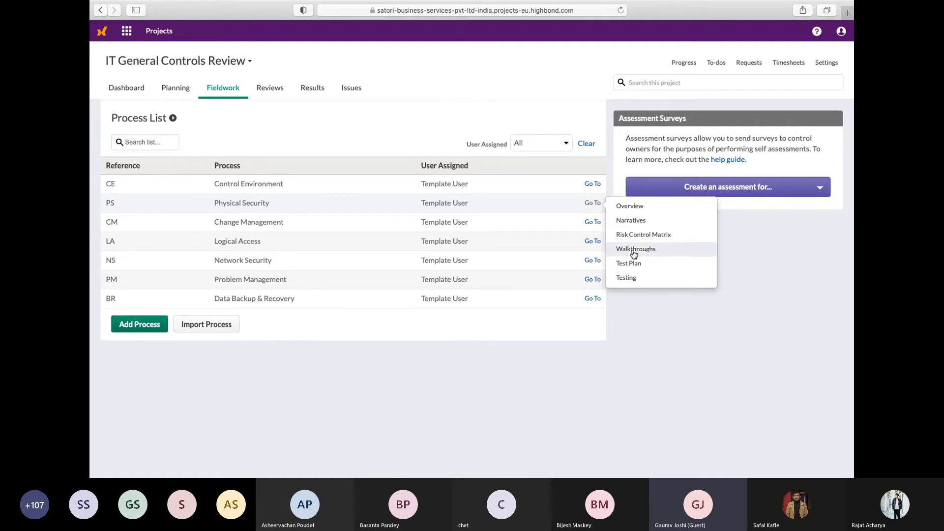
pyautogui.click(627, 278)
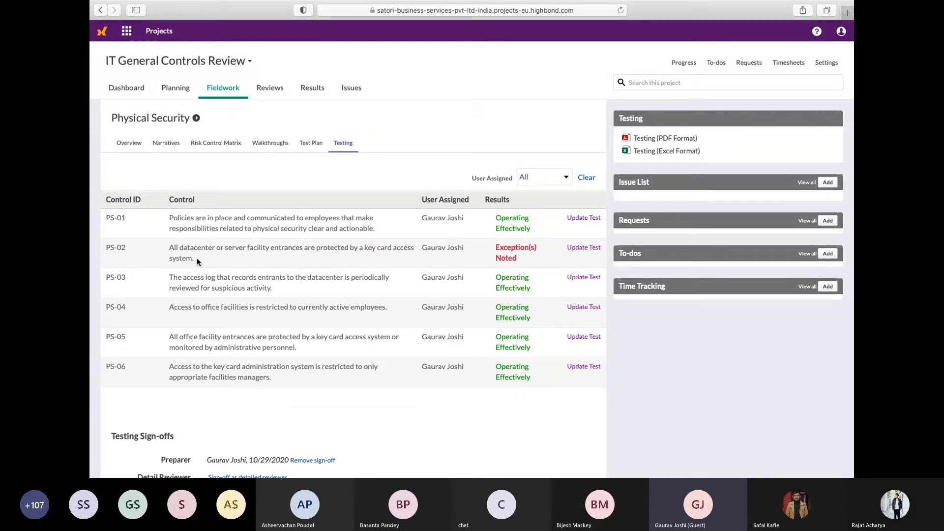
pyautogui.click(585, 249)
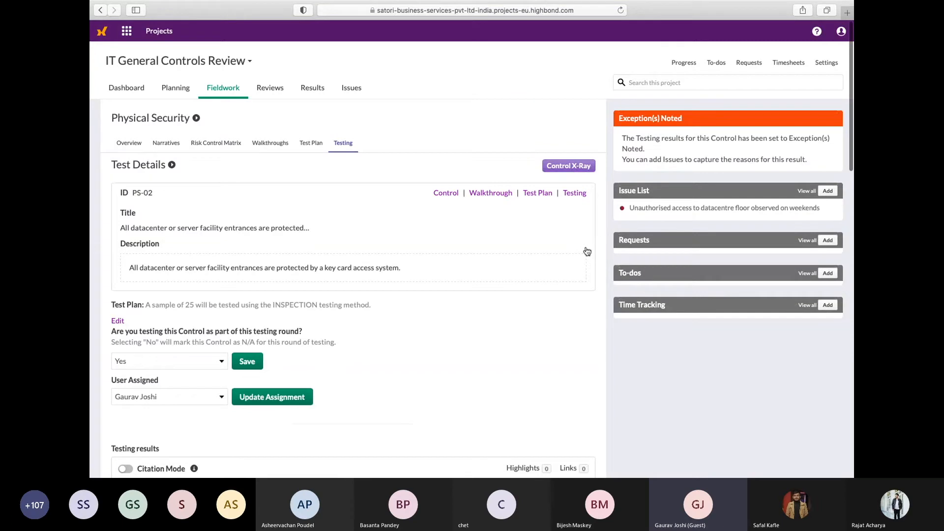
pyautogui.scroll(-1, 586, 251)
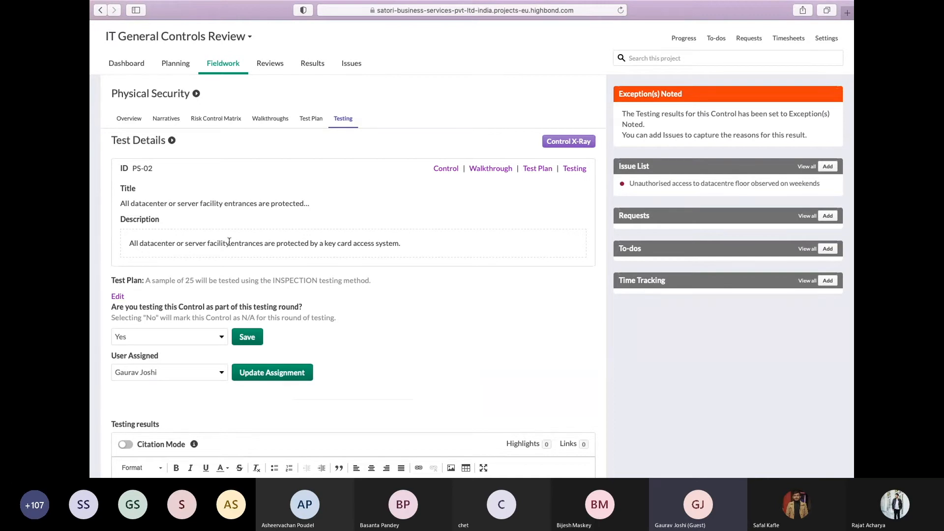
pyautogui.scroll(-3, 395, 268)
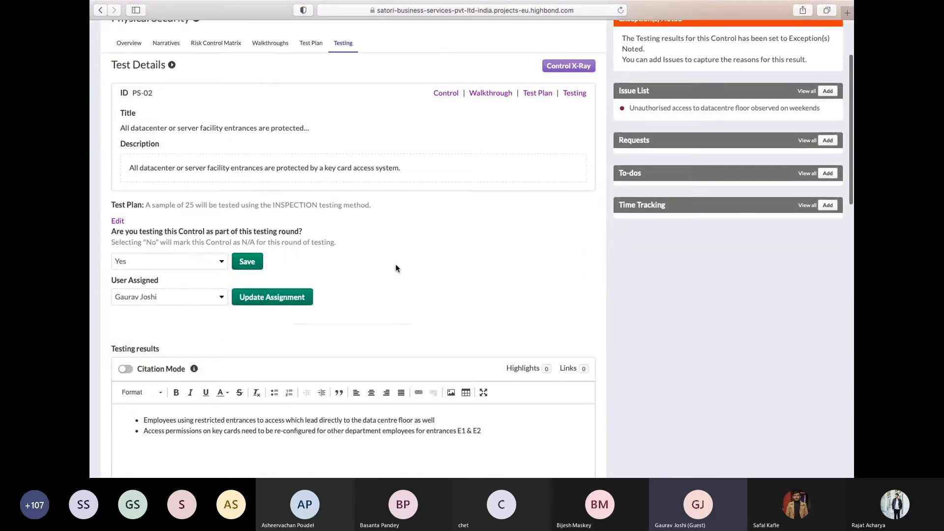
pyautogui.scroll(3, 314, 211)
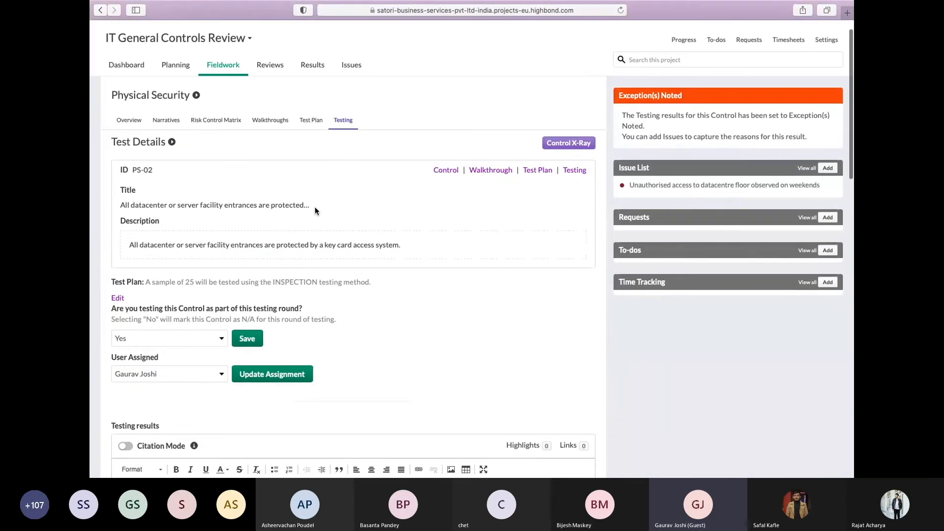
pyautogui.scroll(-1, 355, 286)
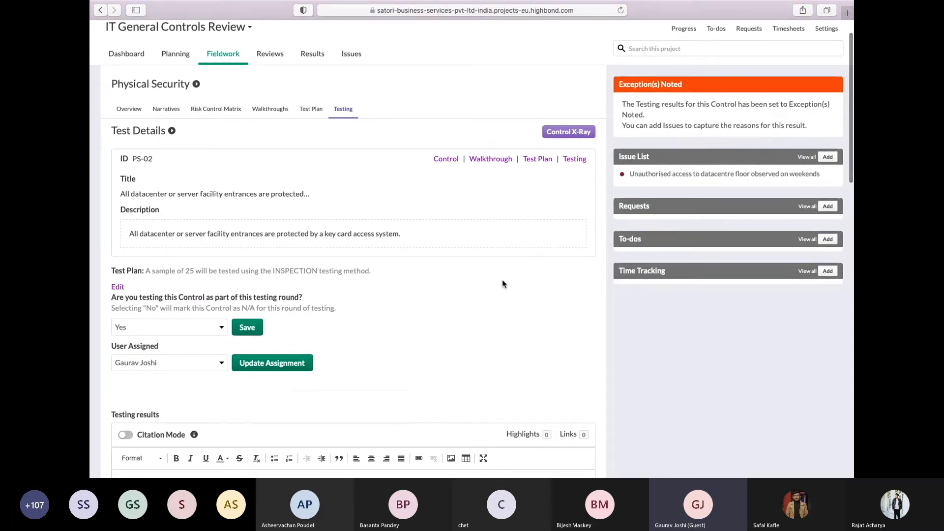
# Review the sample size, tester assignment, written testing results and testing conclusion recorded for control PS-02
pyautogui.scroll(-1, 502, 281)
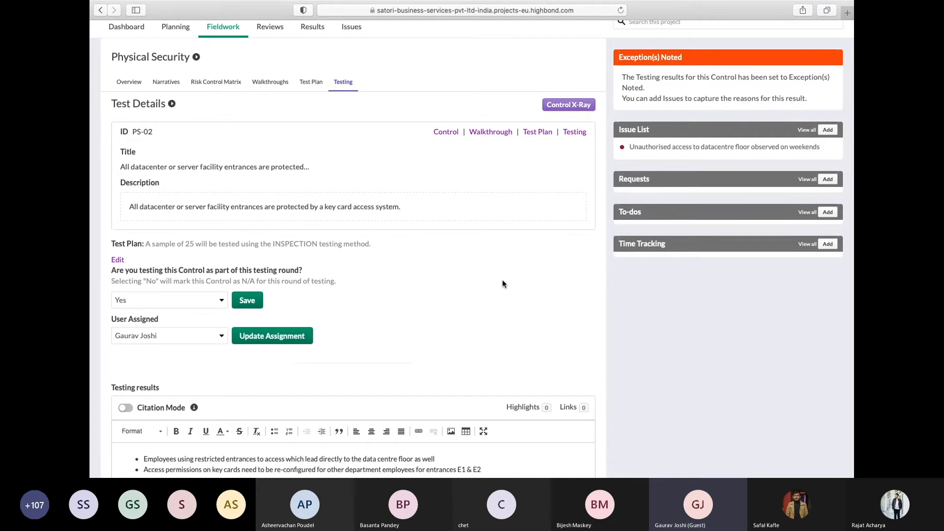
pyautogui.scroll(-2, 503, 281)
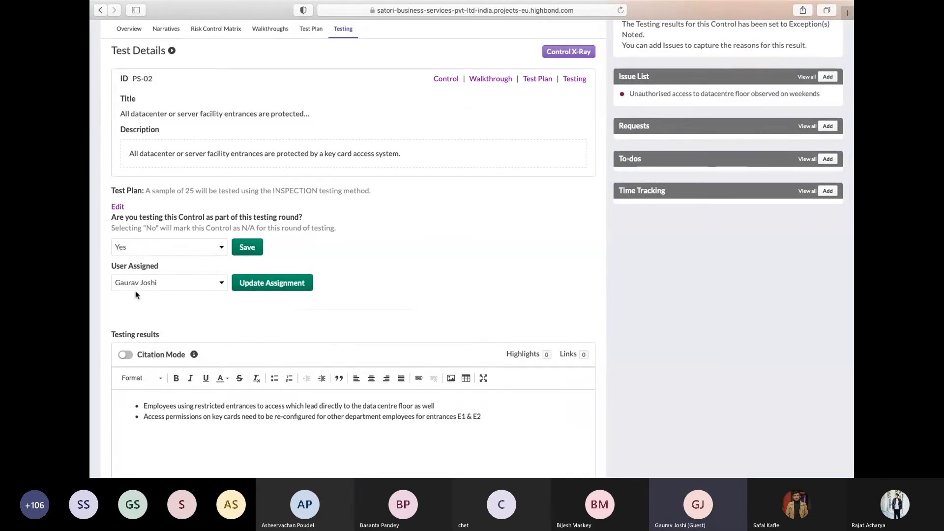
pyautogui.scroll(-3, 468, 279)
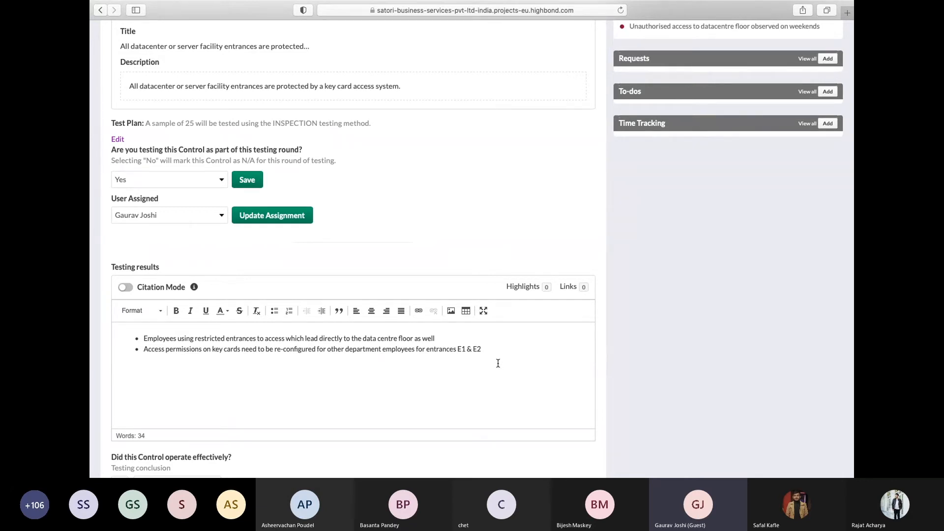
pyautogui.scroll(1, 448, 282)
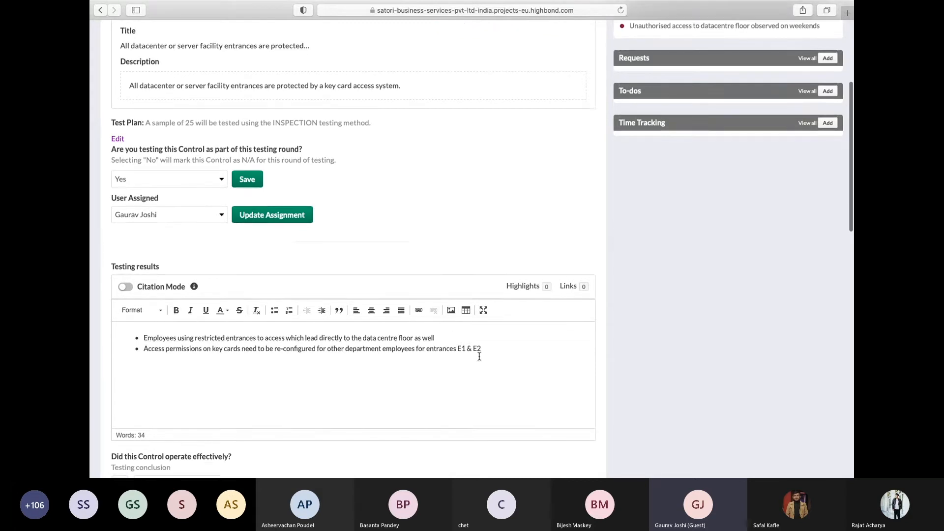
pyautogui.scroll(-2, 480, 355)
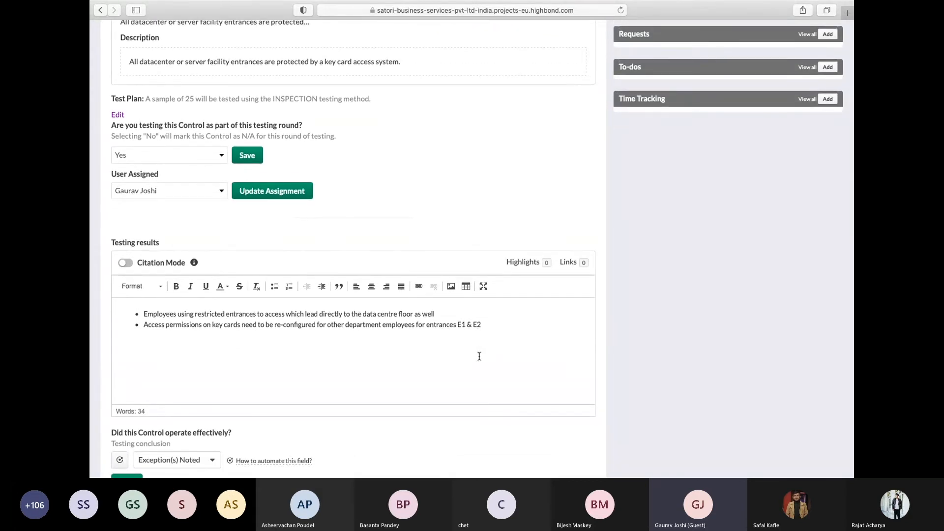
pyautogui.scroll(-2, 479, 356)
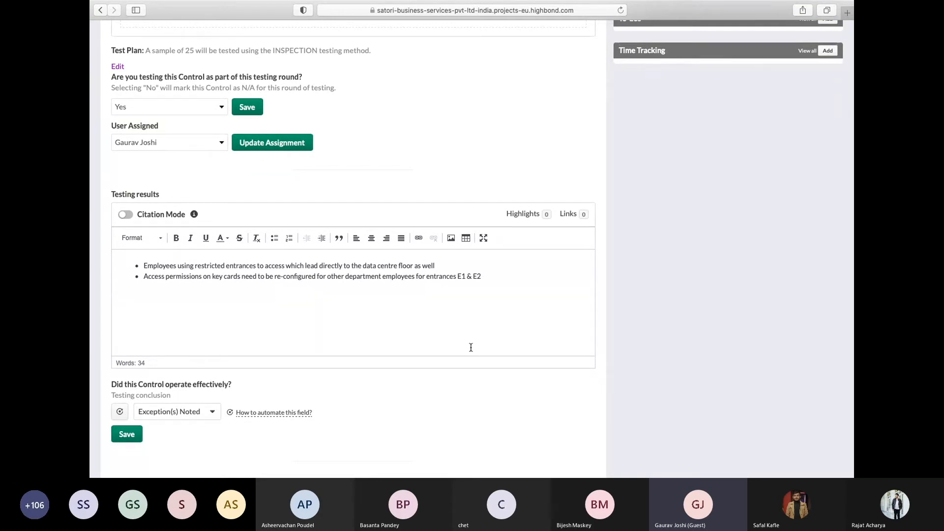
pyautogui.scroll(3, 581, 231)
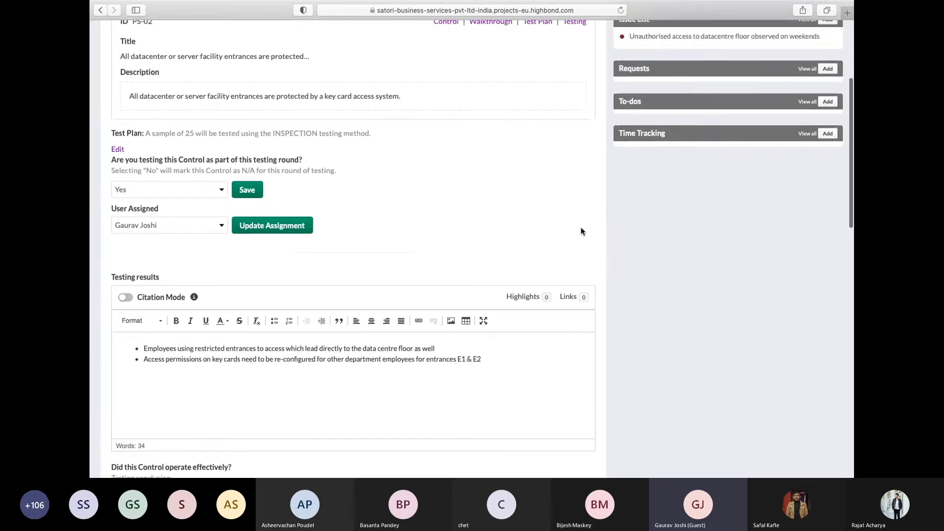
pyautogui.scroll(5, 581, 231)
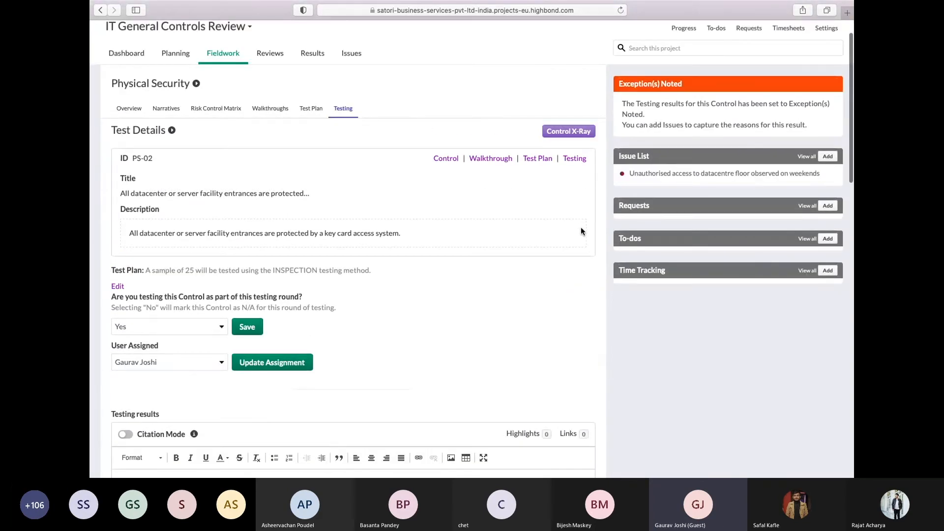
# Open the full details of the issue about unauthorised datacentre floor access on weekends and view its follow-up and remediation information
pyautogui.moveTo(826, 173)
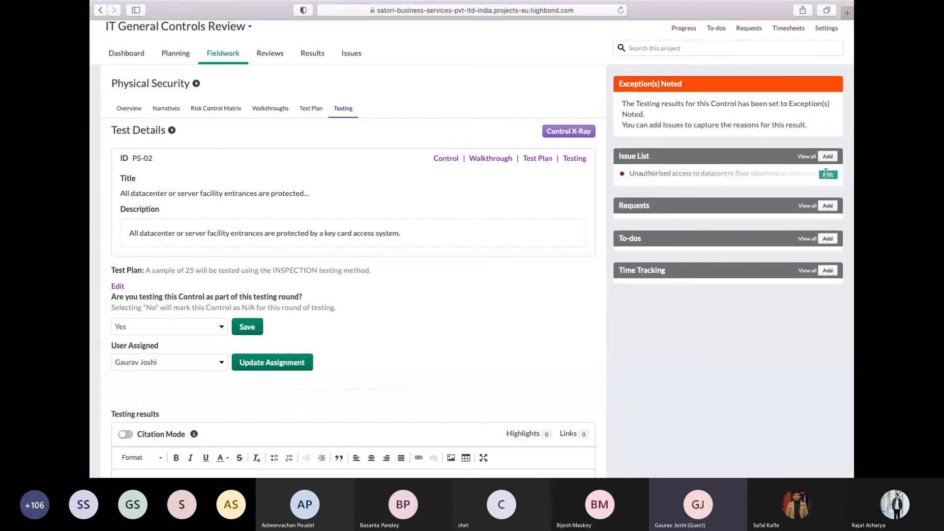
pyautogui.click(827, 174)
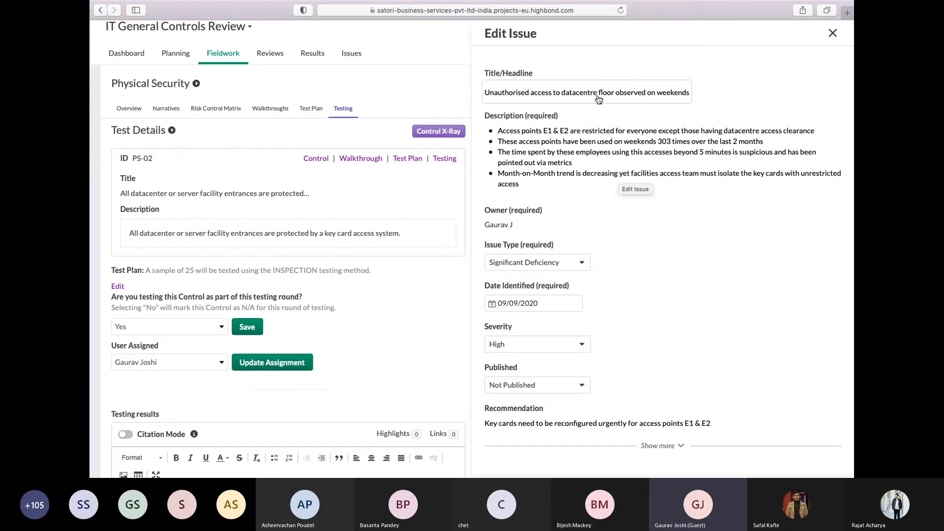
pyautogui.click(591, 169)
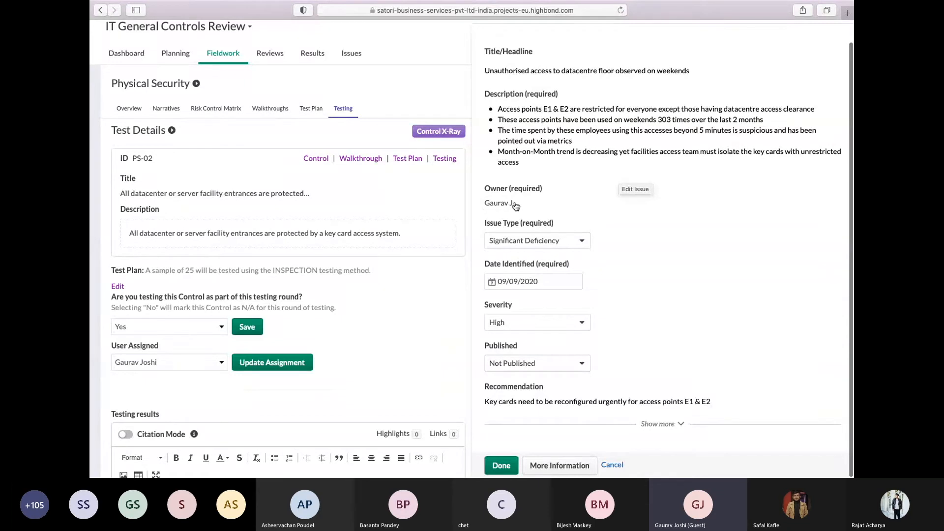
pyautogui.click(549, 465)
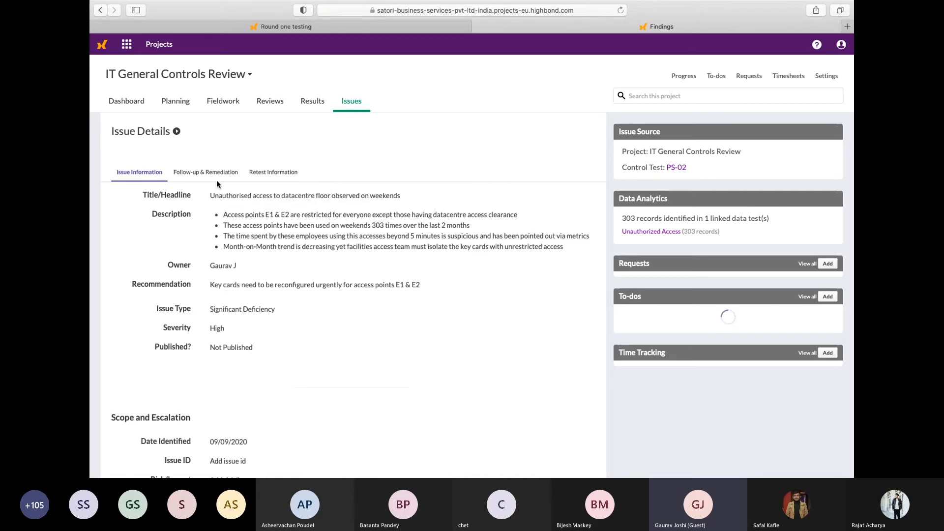
pyautogui.click(217, 177)
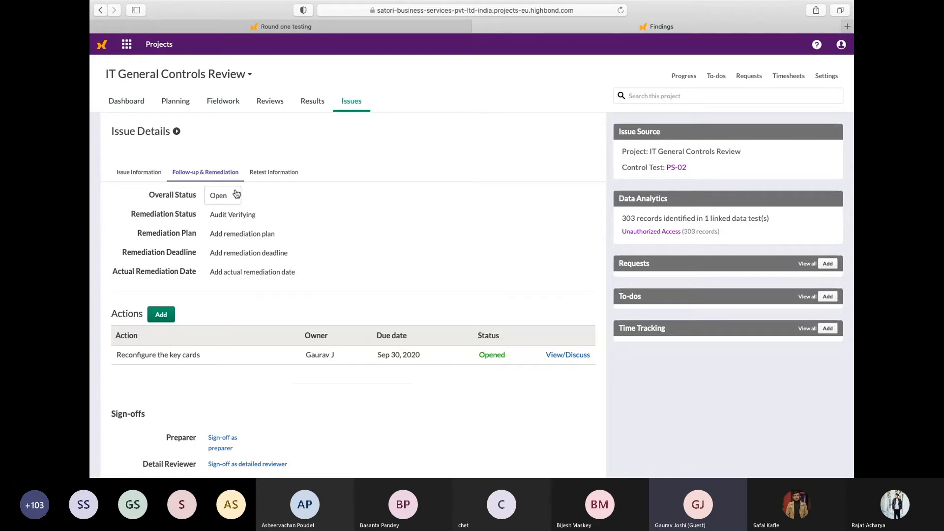
# Return to the issue's source control test PS-02 and switch to the presentation slides
pyautogui.click(682, 167)
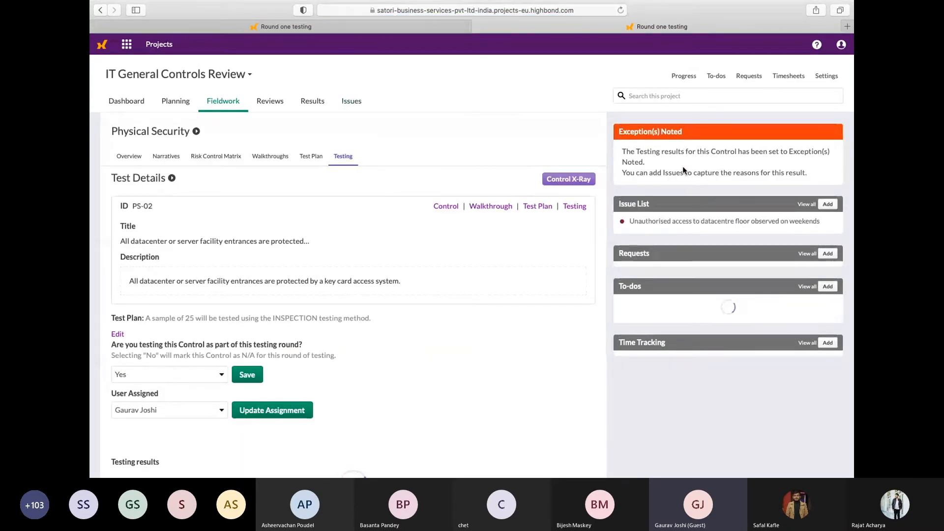
pyautogui.hotkey('ctrl', 'Right')
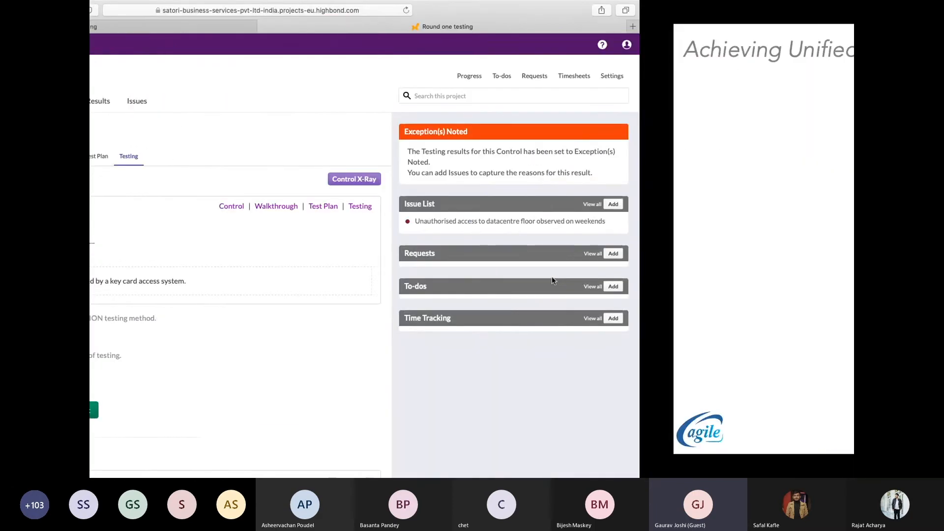
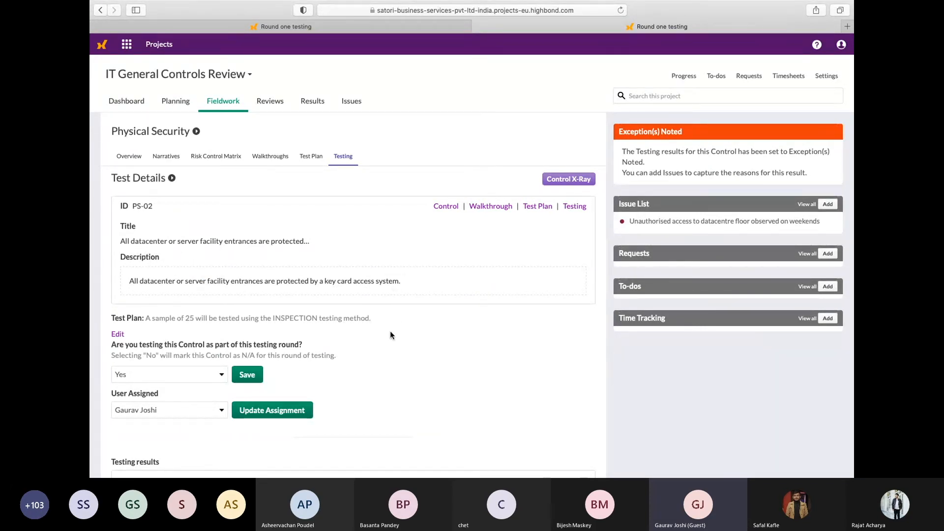
# Review the test plan, tester assignment and written testing results of control PS-02, continuing down to its supporting evidence
pyautogui.scroll(-3, 390, 334)
pyautogui.scroll(-3, 390, 335)
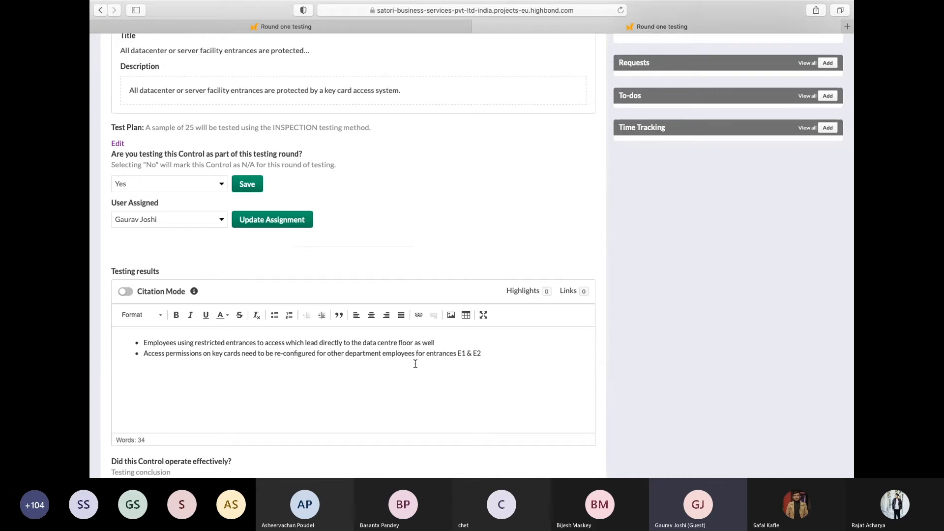
pyautogui.scroll(-5, 416, 363)
pyautogui.scroll(-20, 415, 367)
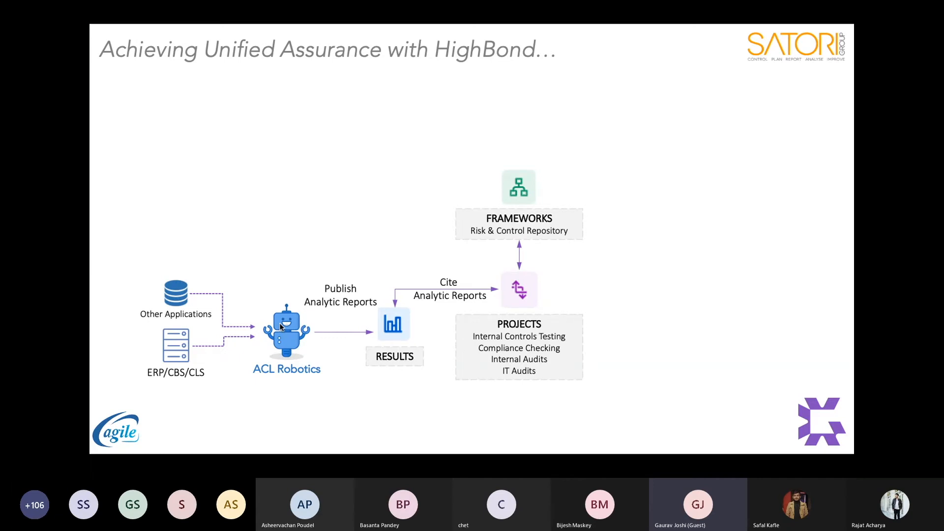
# Switch from the slides back to the PS-02 test in HighBond and examine the linked metric for access through E1 & E2
pyautogui.hotkey('ctrl', 'Left')
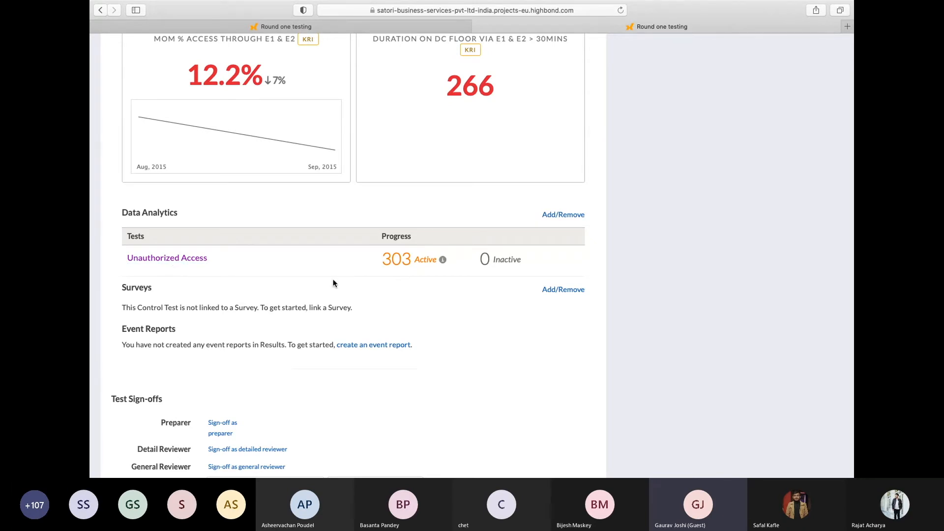
pyautogui.scroll(5, 333, 281)
pyautogui.scroll(1, 333, 282)
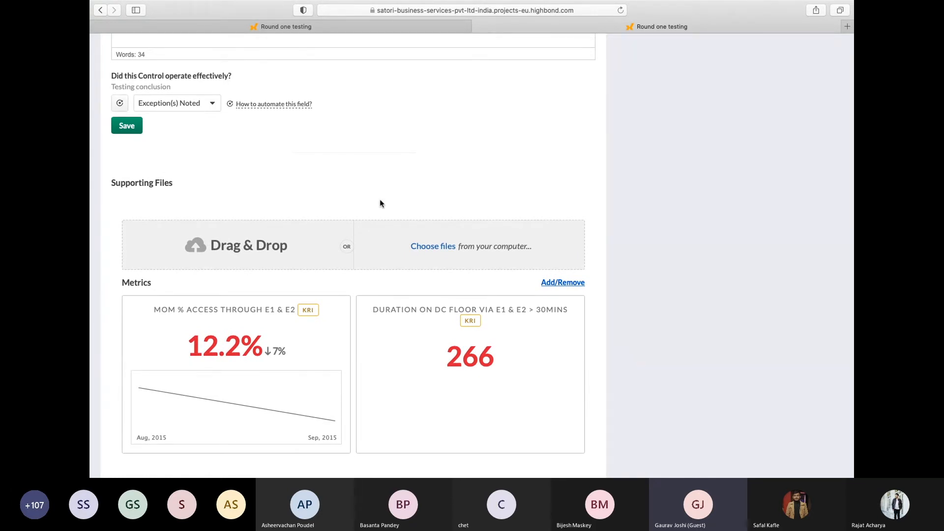
pyautogui.scroll(-3, 379, 202)
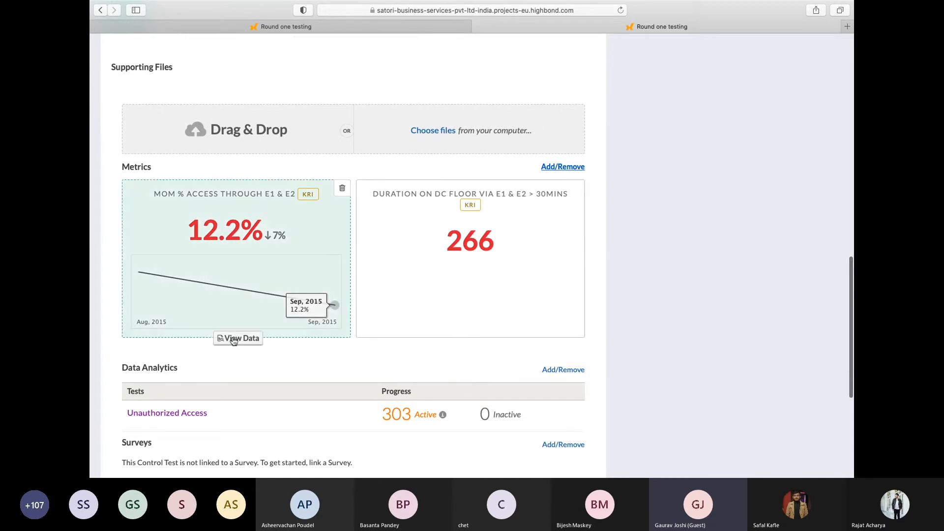
pyautogui.moveTo(152, 281)
pyautogui.moveTo(323, 289)
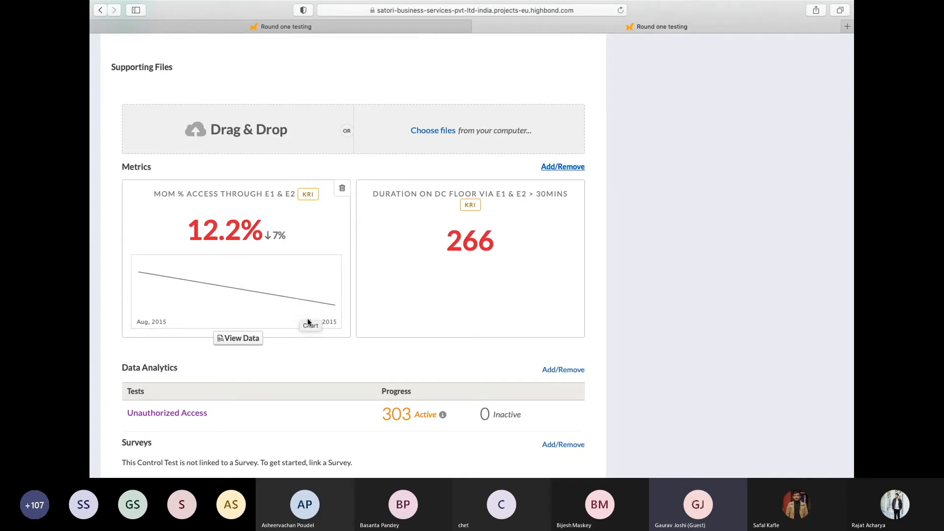
# Draft an assessment driver on the metric MoM % Access Through E1 & E2 with less than 5 as Operating Effectively, and close it unsaved
pyautogui.scroll(6, 317, 234)
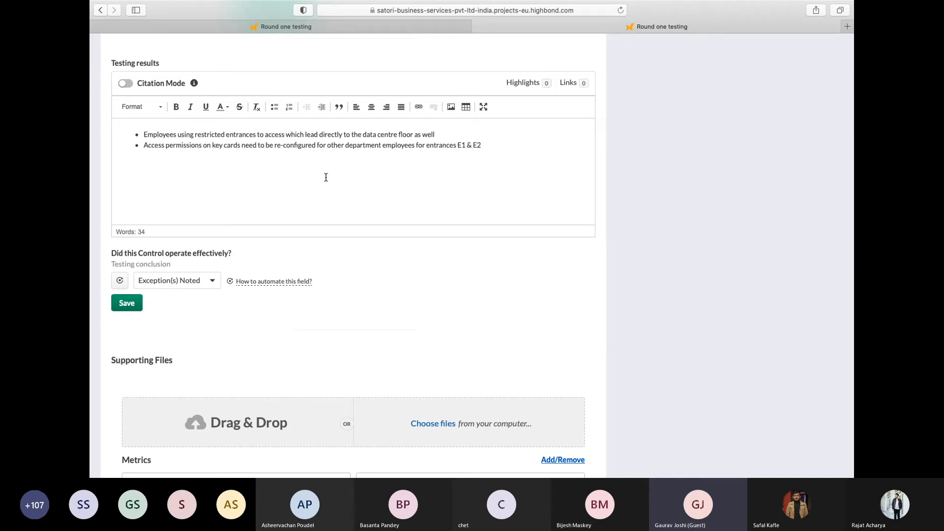
pyautogui.scroll(-5, 335, 254)
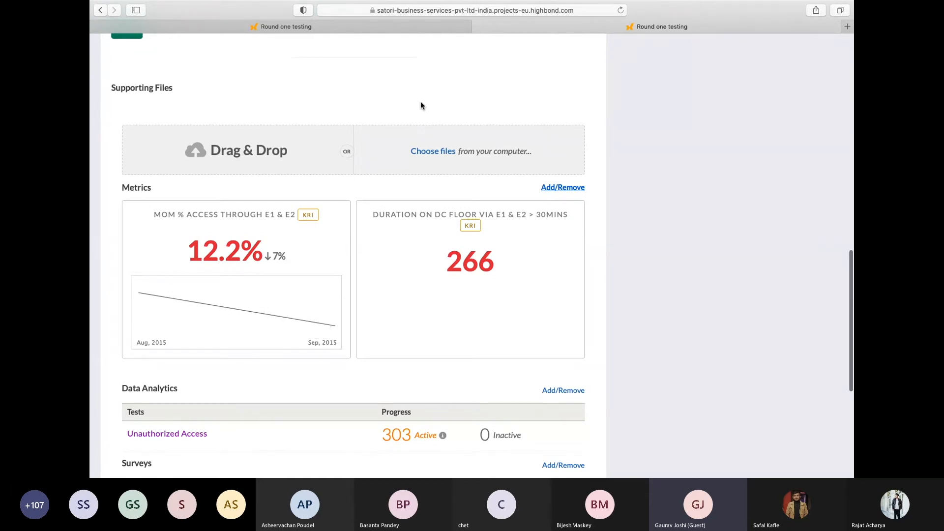
pyautogui.scroll(4, 421, 105)
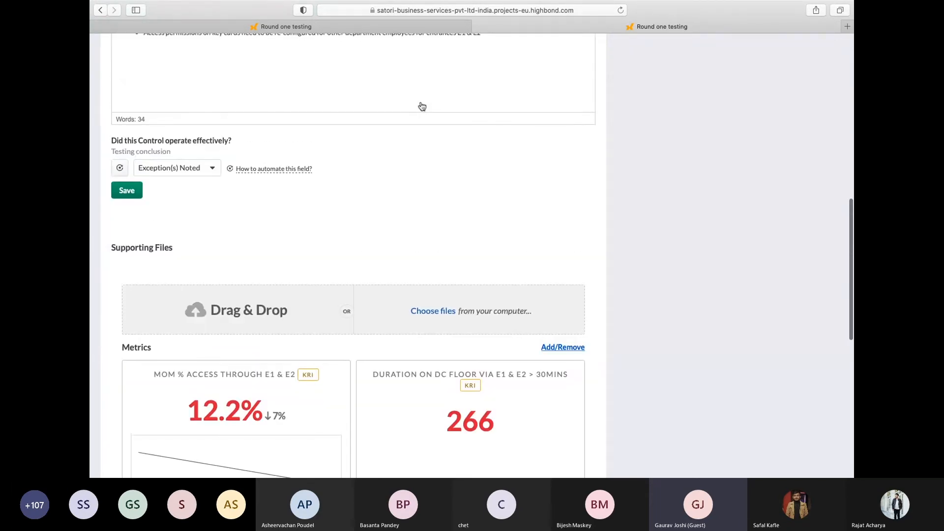
pyautogui.click(119, 169)
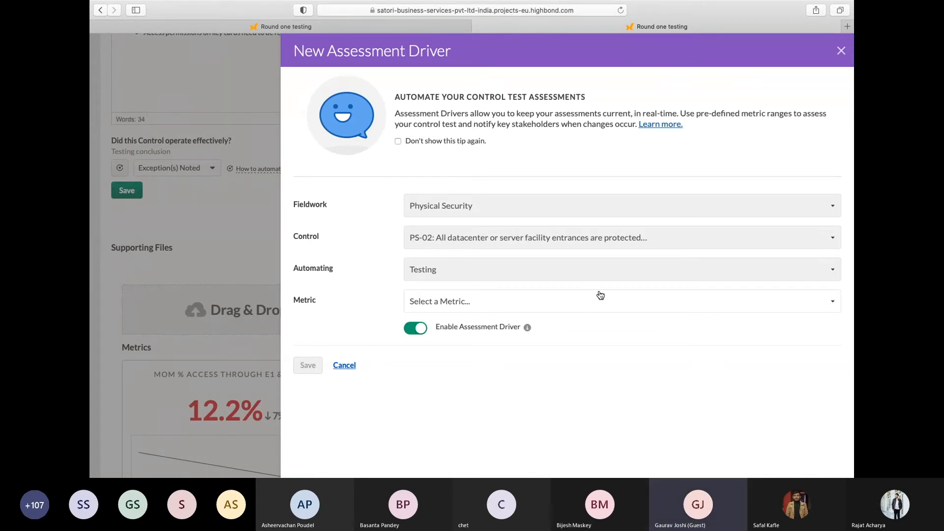
pyautogui.click(601, 301)
pyautogui.click(563, 320)
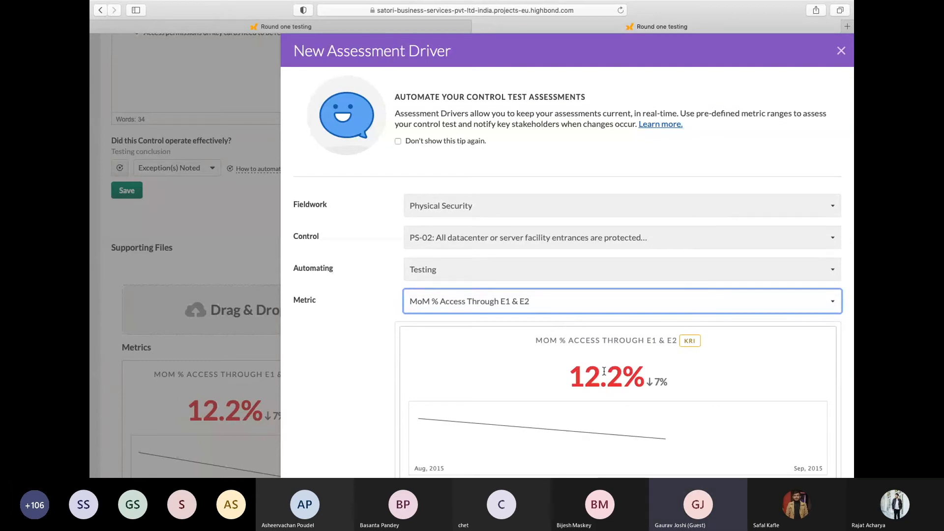
pyautogui.scroll(-5, 605, 374)
pyautogui.scroll(-2, 610, 374)
pyautogui.click(639, 378)
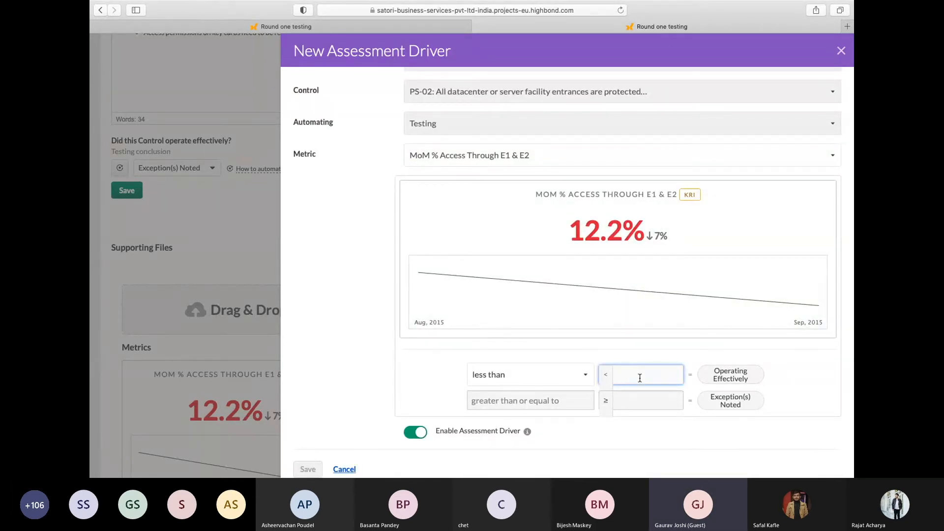
pyautogui.write('5')
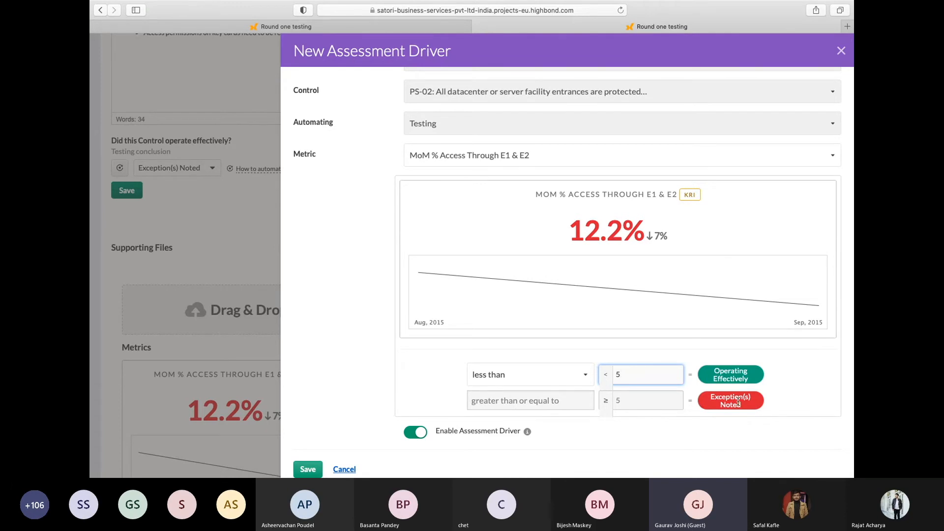
pyautogui.click(842, 50)
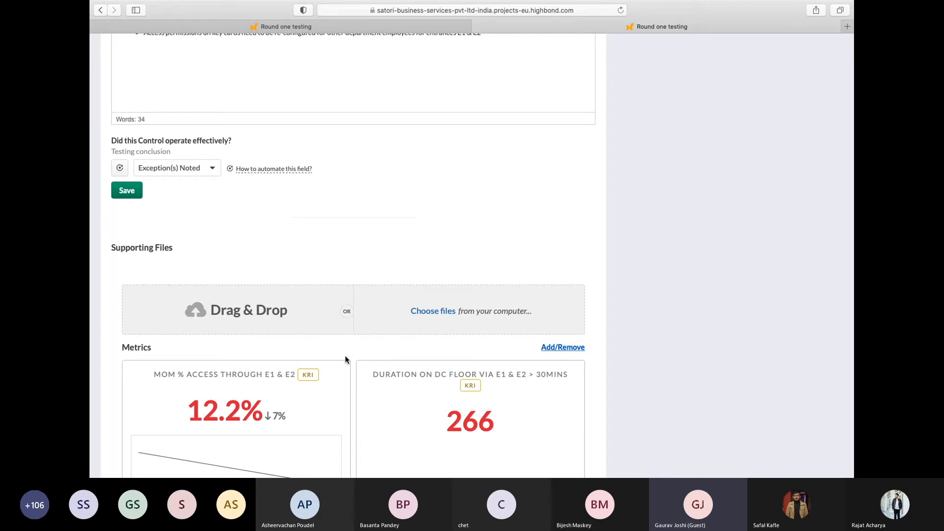
# Compare the supporting metrics with the written testing results, testing conclusion and test details recorded for PS-02
pyautogui.scroll(-3, 344, 387)
pyautogui.moveTo(280, 384)
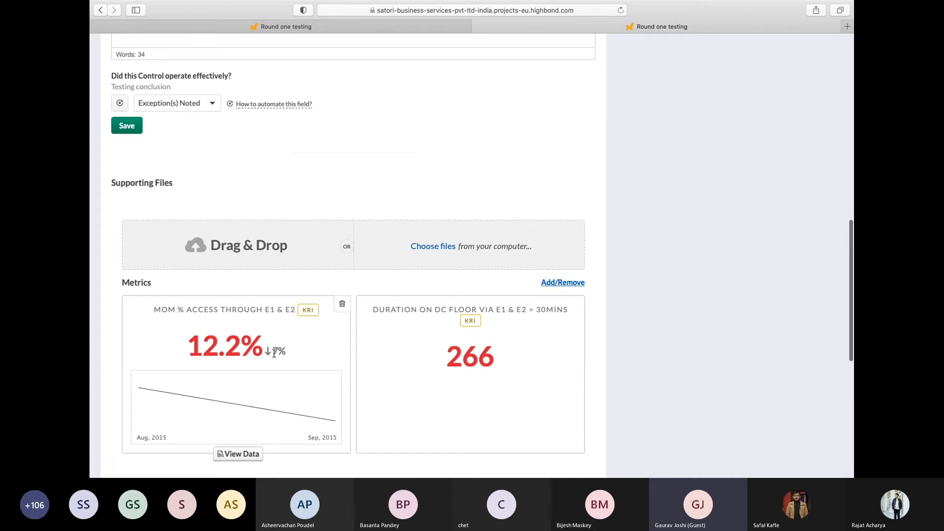
pyautogui.scroll(5, 274, 353)
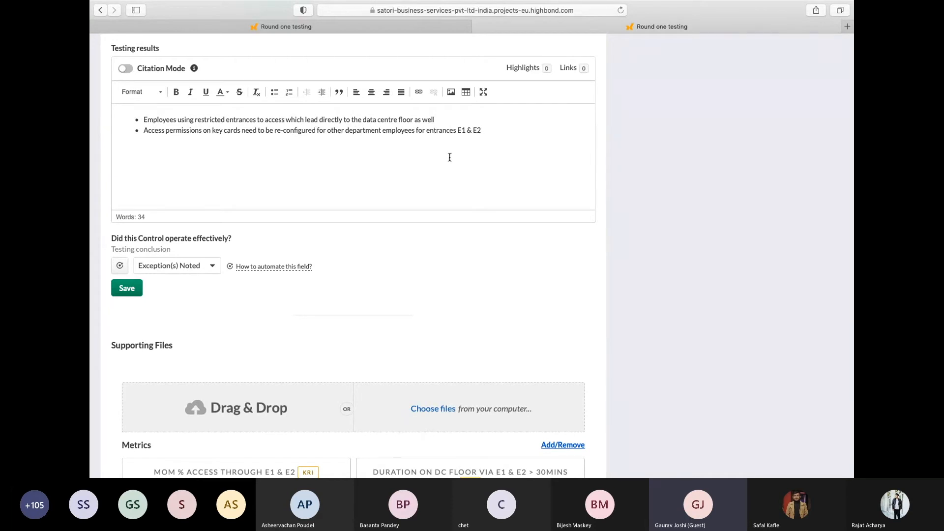
pyautogui.scroll(6, 450, 157)
pyautogui.scroll(-3, 566, 254)
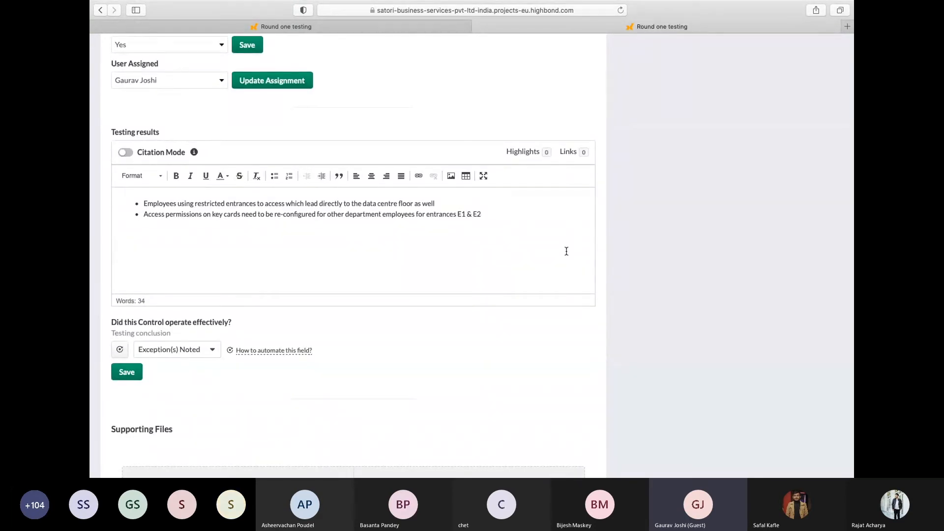
pyautogui.scroll(-5, 566, 250)
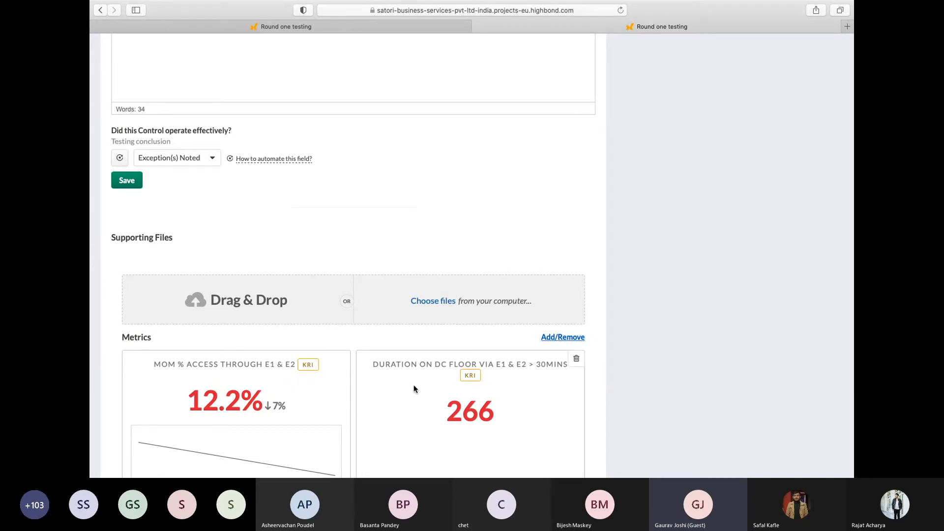
pyautogui.scroll(5, 414, 388)
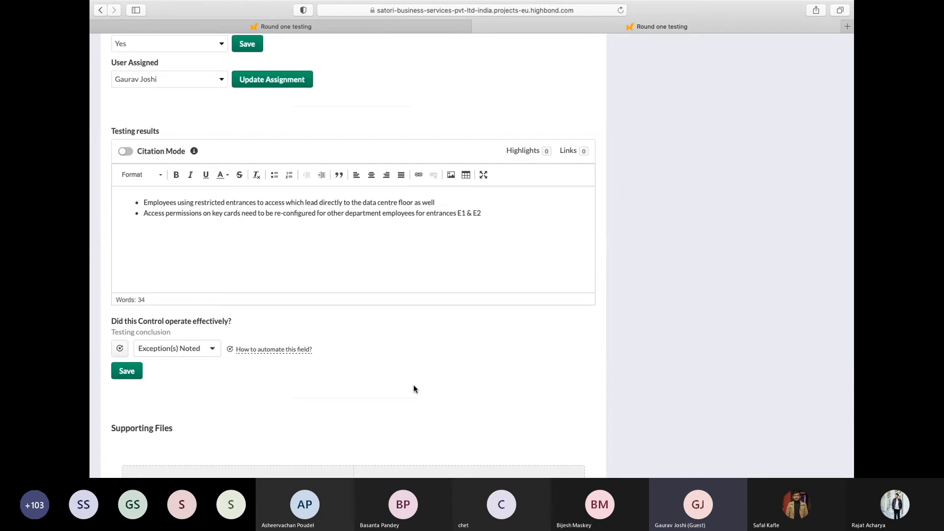
pyautogui.scroll(10, 414, 388)
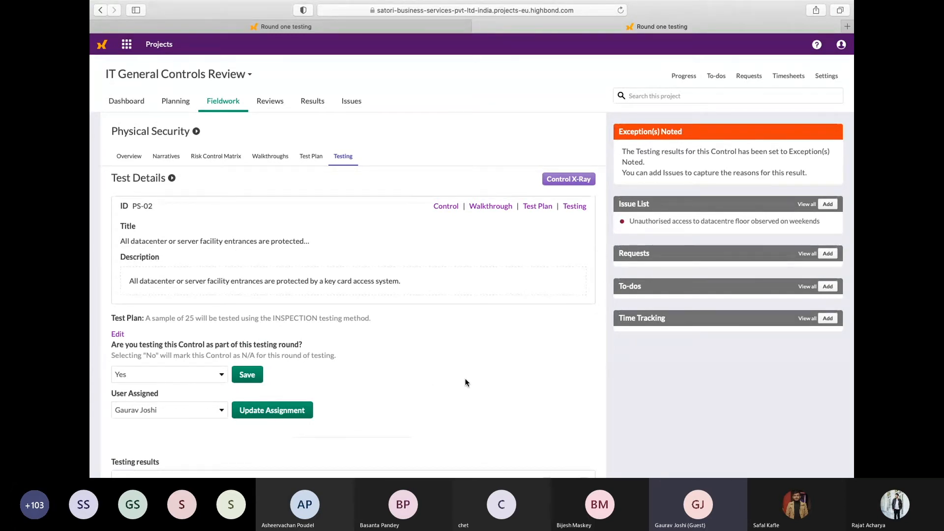
pyautogui.scroll(-12, 466, 382)
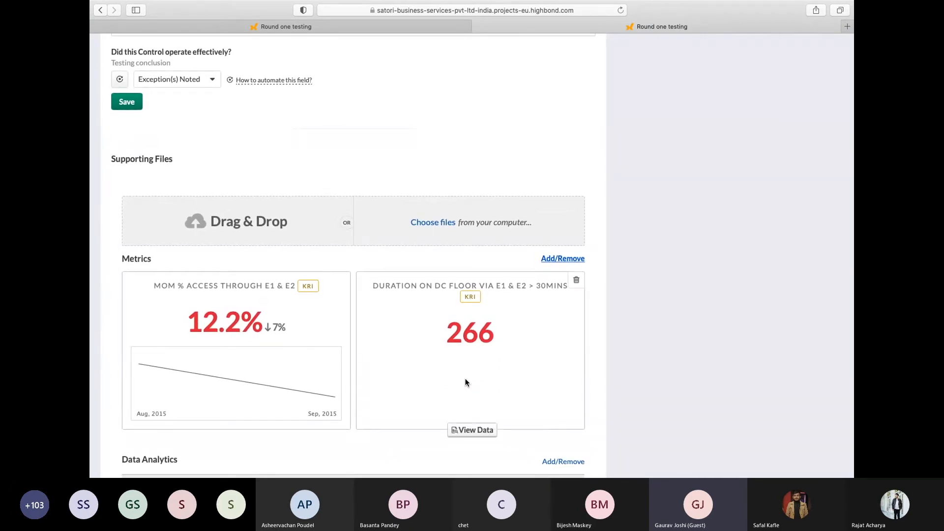
# Open the results of the IT General Controls Review project and view its available fieldwork reports
pyautogui.scroll(5, 466, 383)
pyautogui.scroll(8, 466, 382)
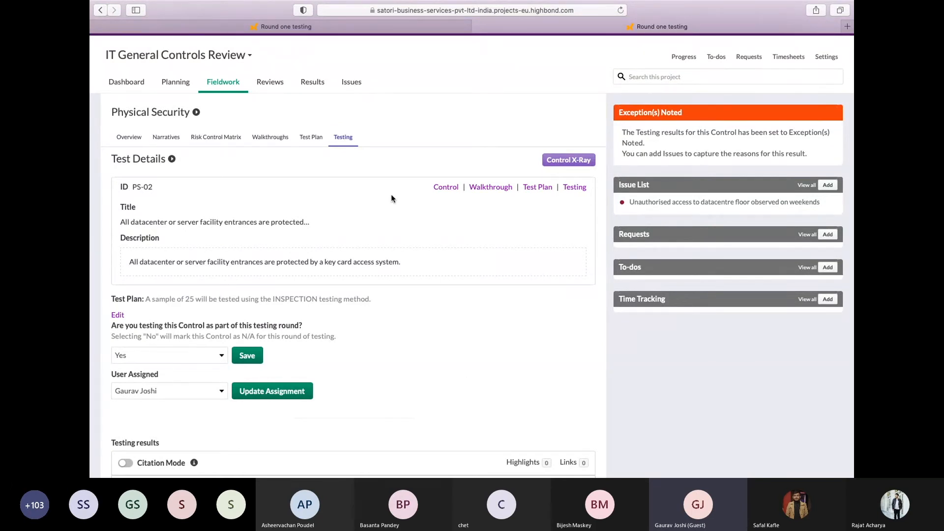
pyautogui.click(306, 91)
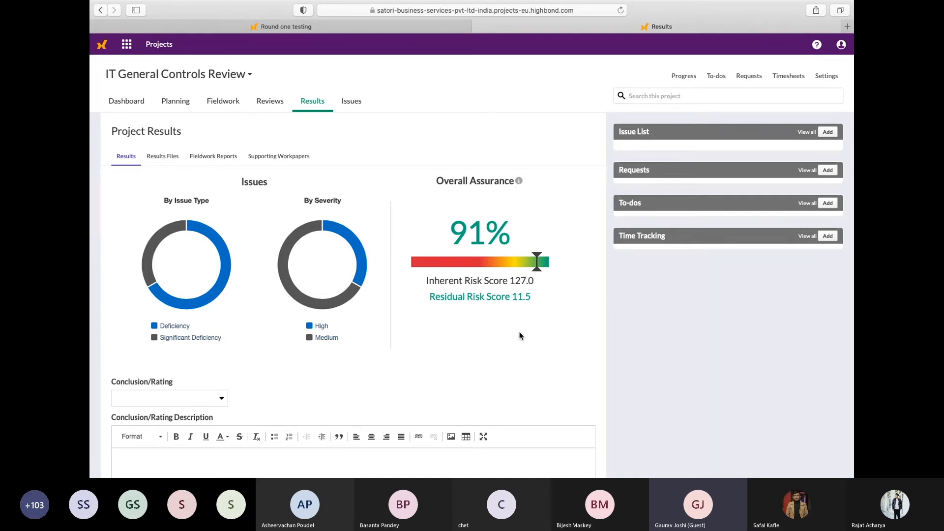
pyautogui.click(224, 156)
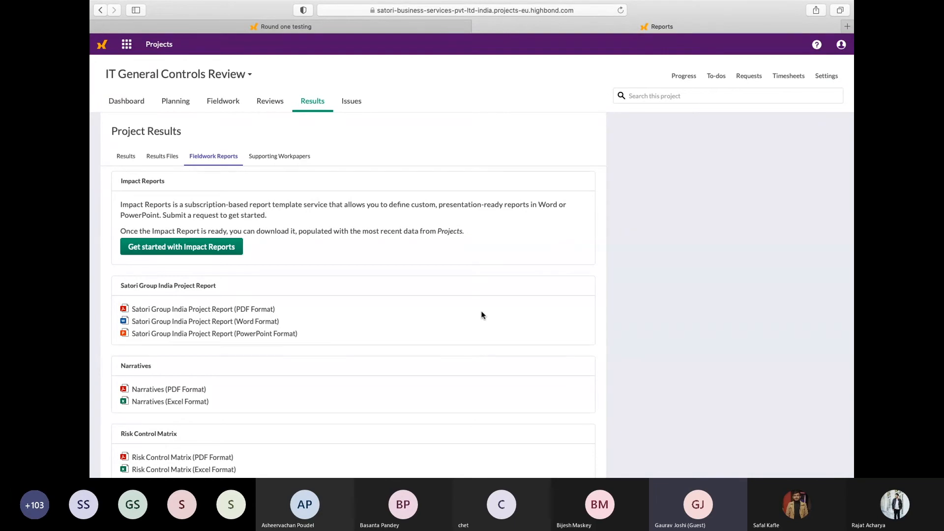
# Switch to the presentation slides and reveal the next element of the unified assurance diagram after Projects
pyautogui.hotkey('ctrl', 'Left')
pyautogui.hotkey('ctrl', 'Right')
pyautogui.hotkey('ctrl', 'Right')
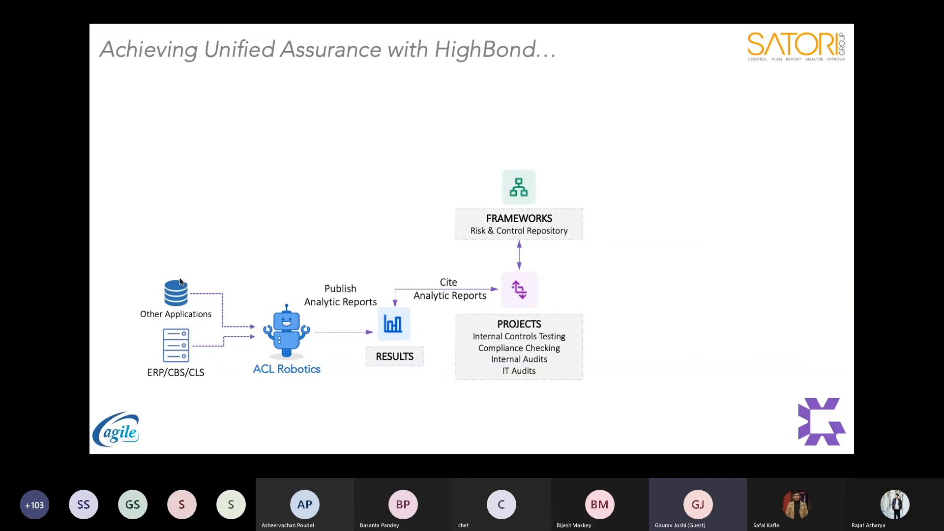
pyautogui.press('Right')
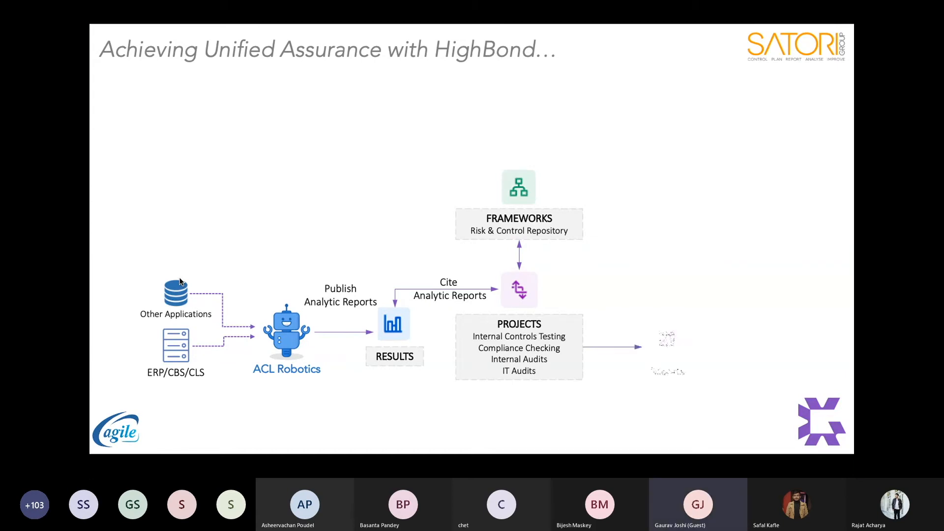
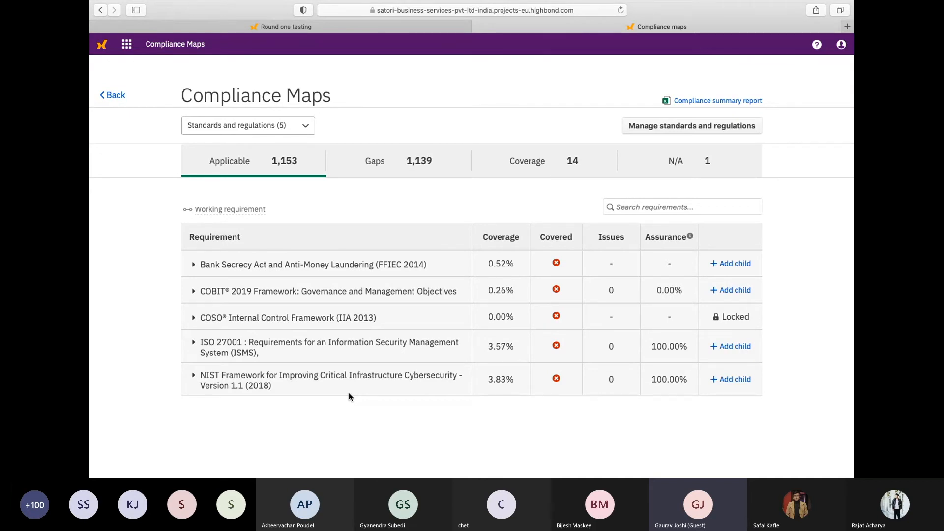
# Expand the NIST Cybersecurity framework through DE Detect to the requirements under DE.CM Security Continuous Monitoring
pyautogui.click(194, 378)
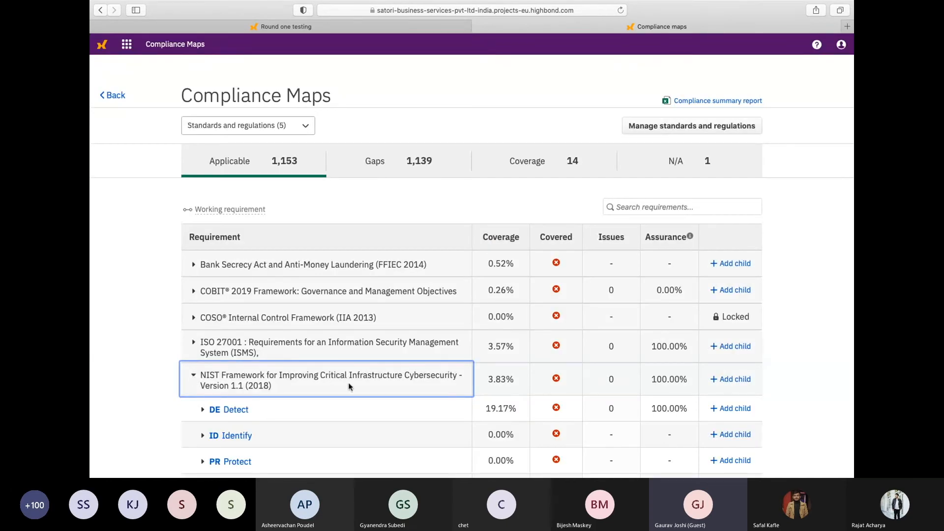
pyautogui.scroll(-2, 349, 387)
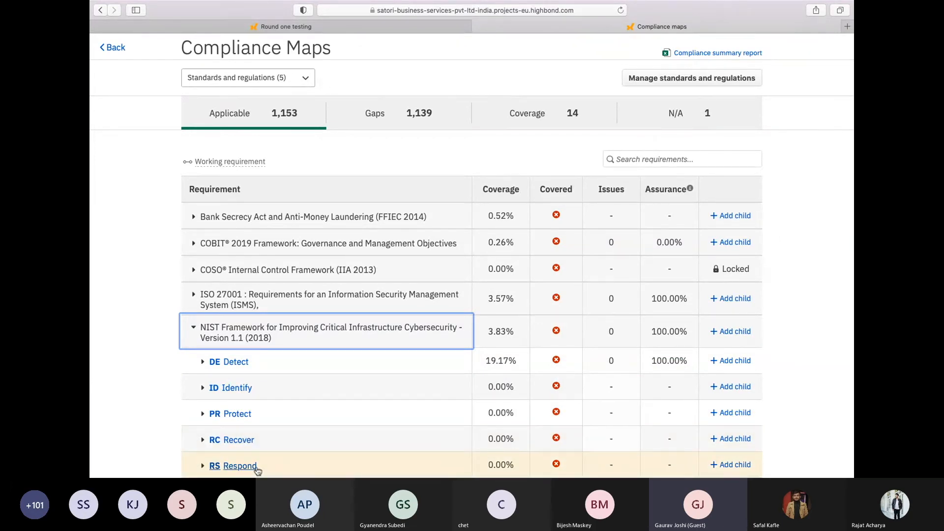
pyautogui.click(202, 363)
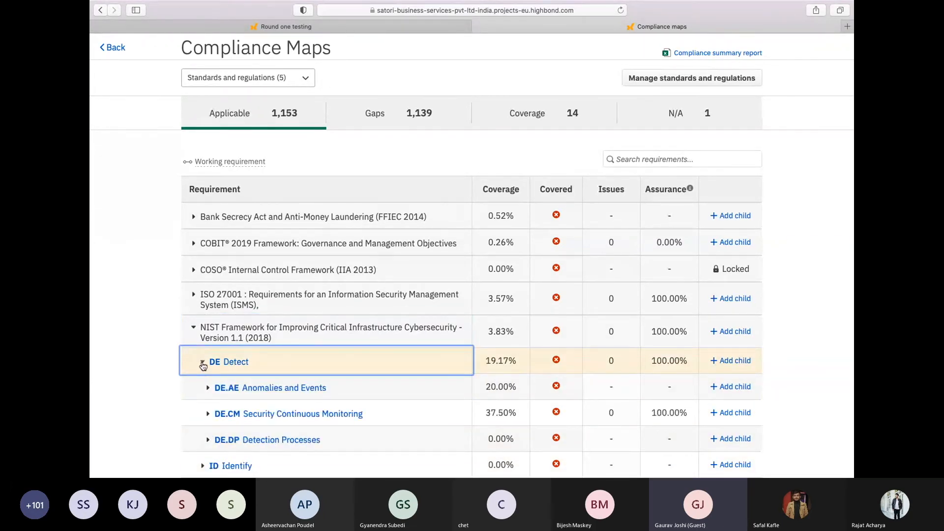
pyautogui.scroll(-1, 211, 404)
pyautogui.click(208, 402)
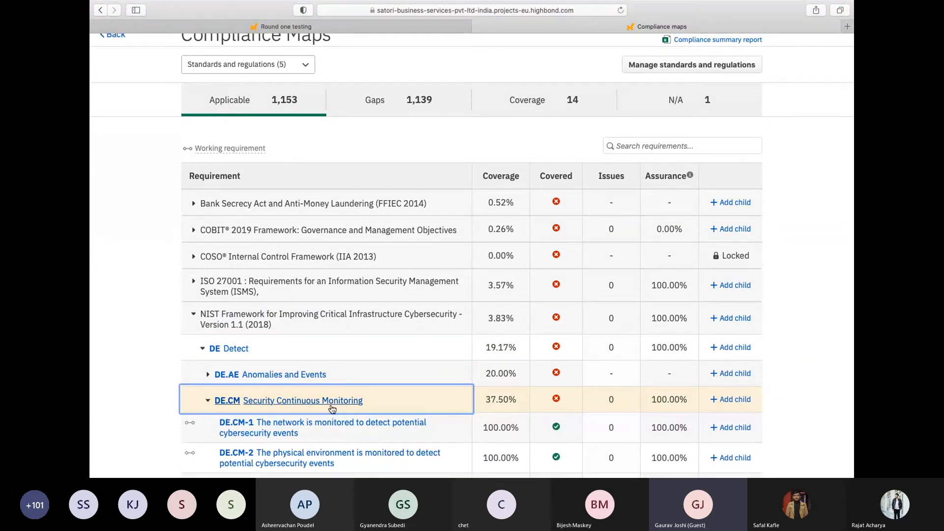
pyautogui.scroll(-2, 332, 409)
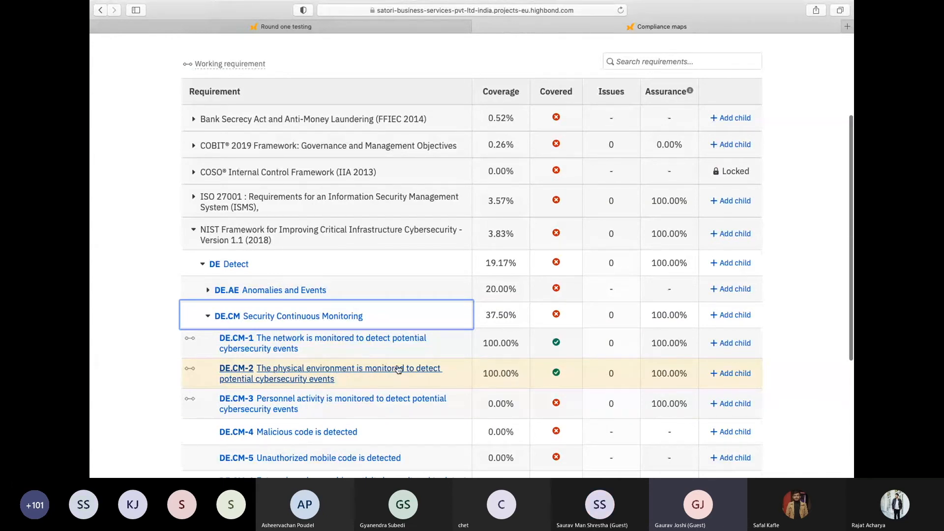
# Open requirement DE.CM-2 and review its informative references and its applicable and covered status
pyautogui.click(312, 375)
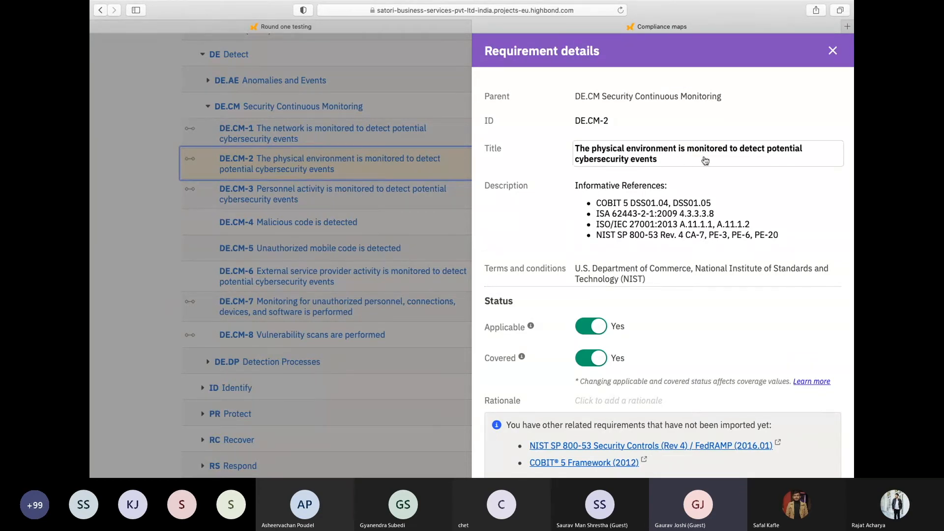
pyautogui.scroll(-3, 707, 166)
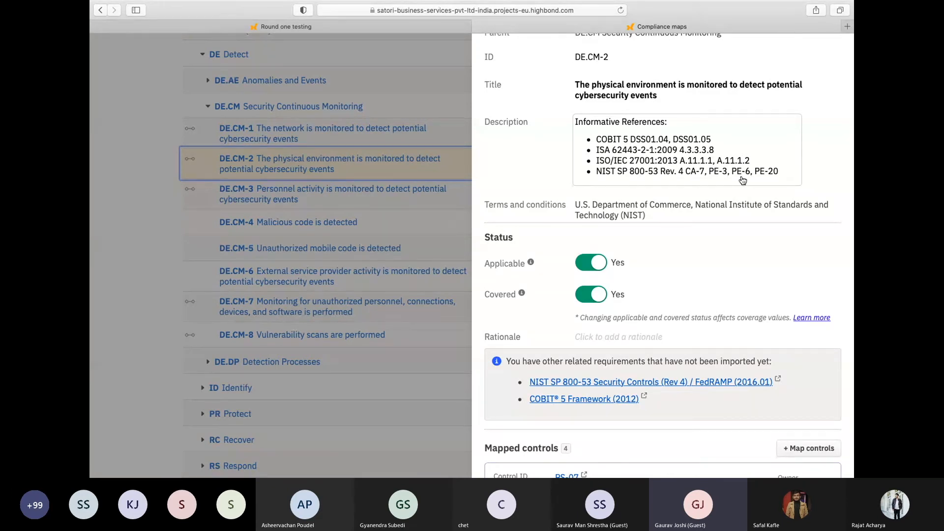
pyautogui.scroll(-3, 720, 198)
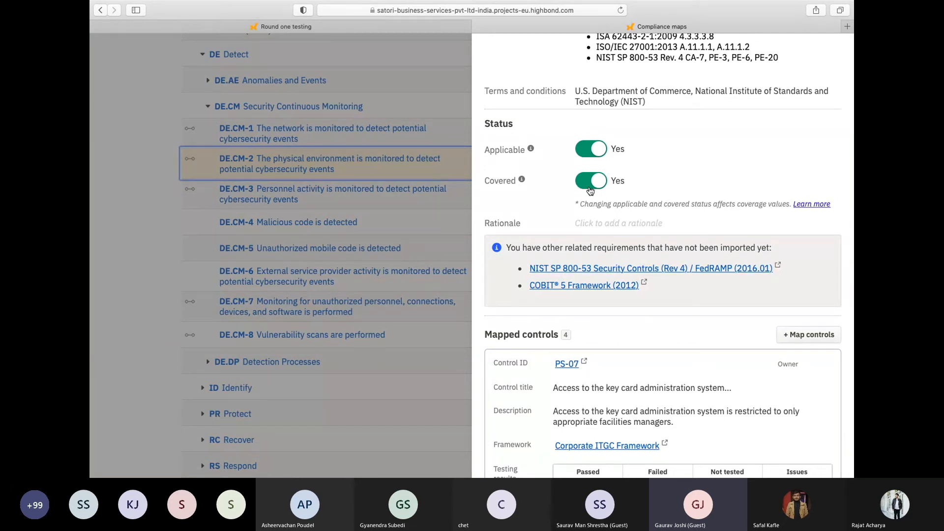
# Open the rationale editor for requirement DE.CM-2 and close it unsaved
pyautogui.click(597, 224)
pyautogui.click(620, 297)
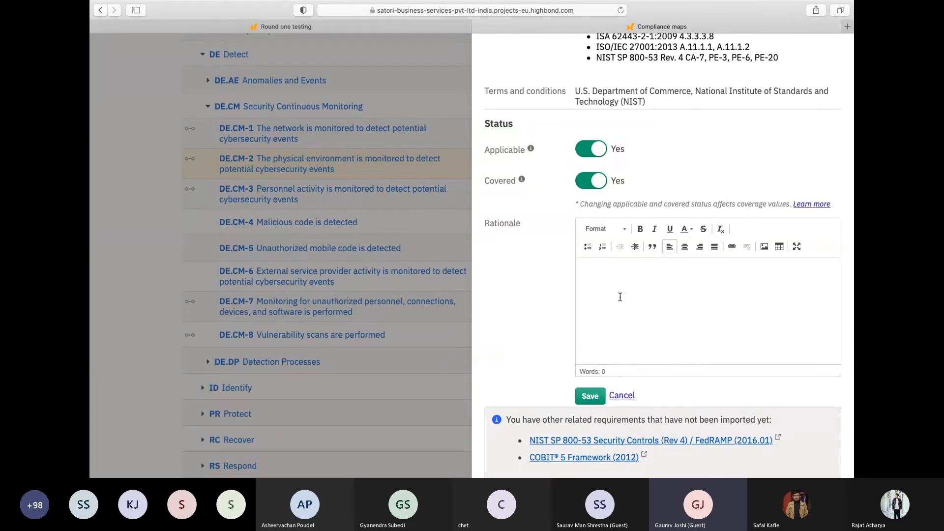
pyautogui.click(629, 399)
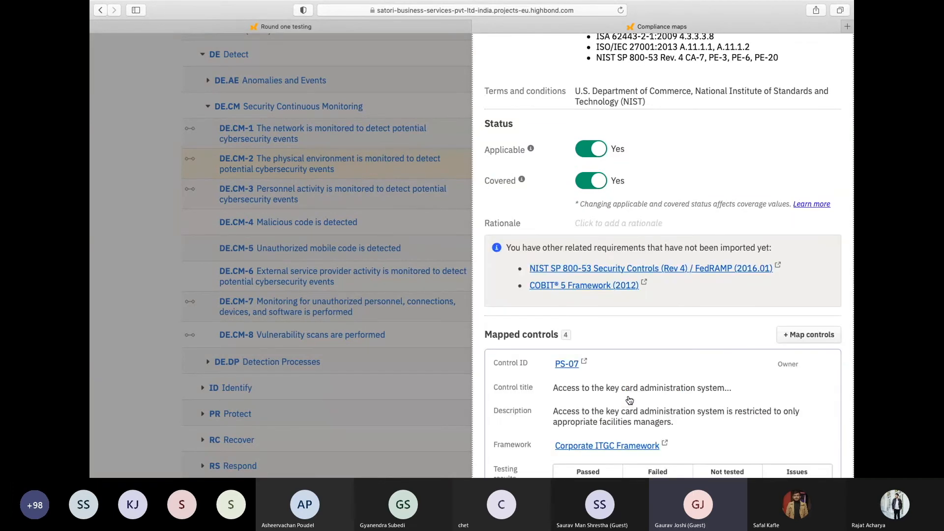
# Compare the first mapped control of DE.CM-2 with the Frameworks to Compliance Maps link on the presentation slide
pyautogui.scroll(-3, 627, 318)
pyautogui.scroll(-2, 626, 319)
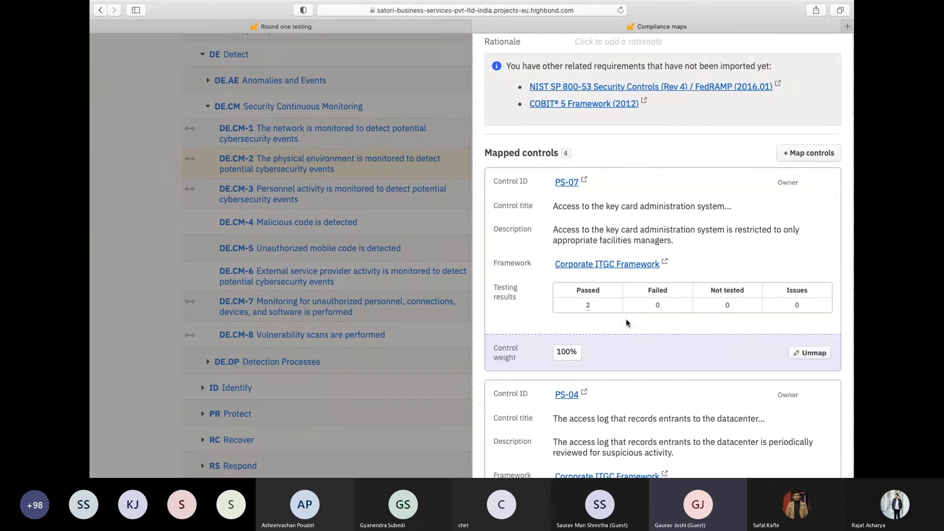
pyautogui.hotkey('ctrl', 'Right')
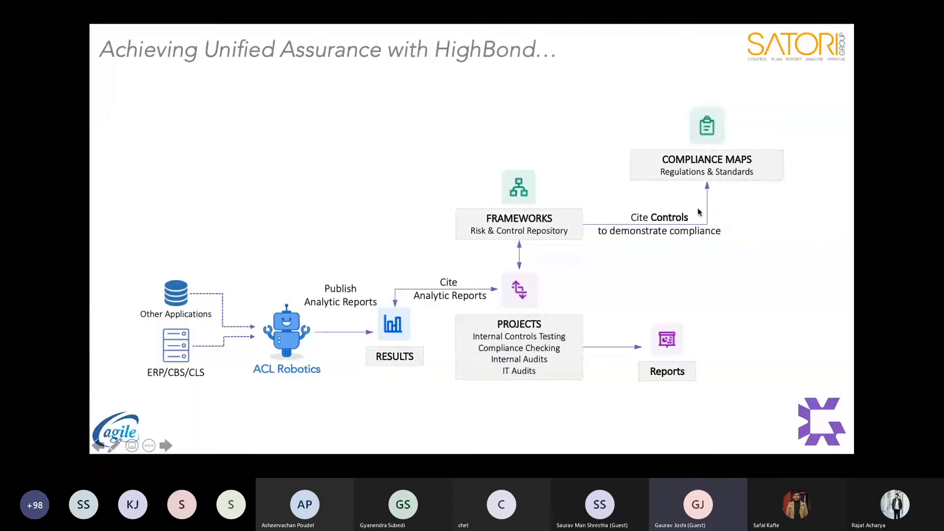
pyautogui.hotkey('ctrl', 'Left')
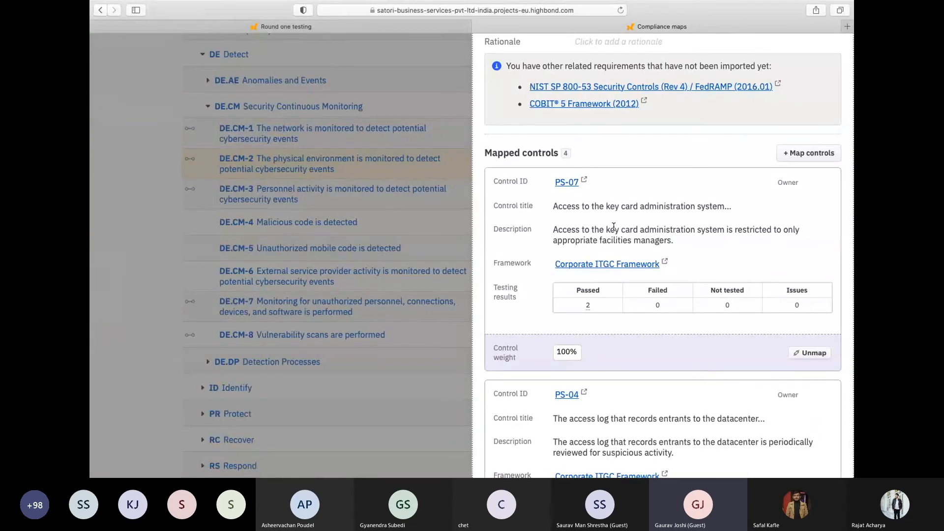
pyautogui.scroll(-1, 613, 227)
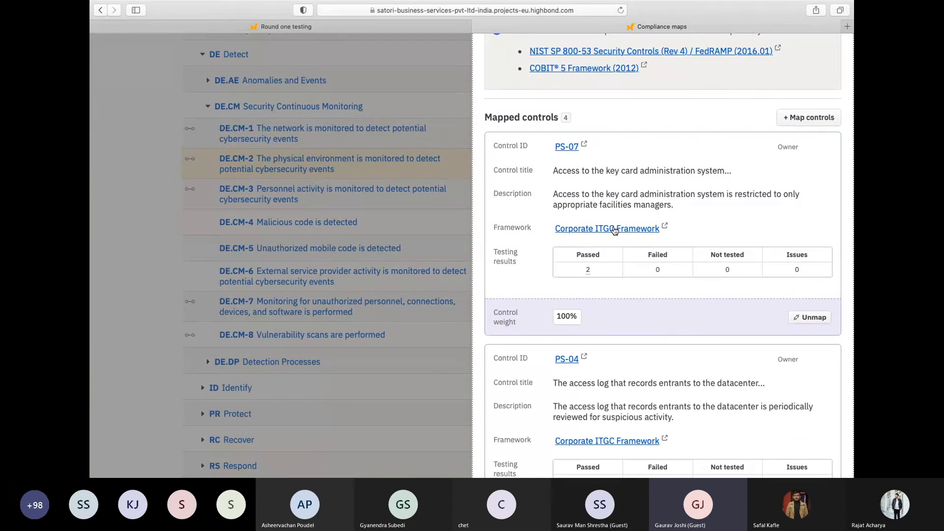
pyautogui.scroll(10, 614, 229)
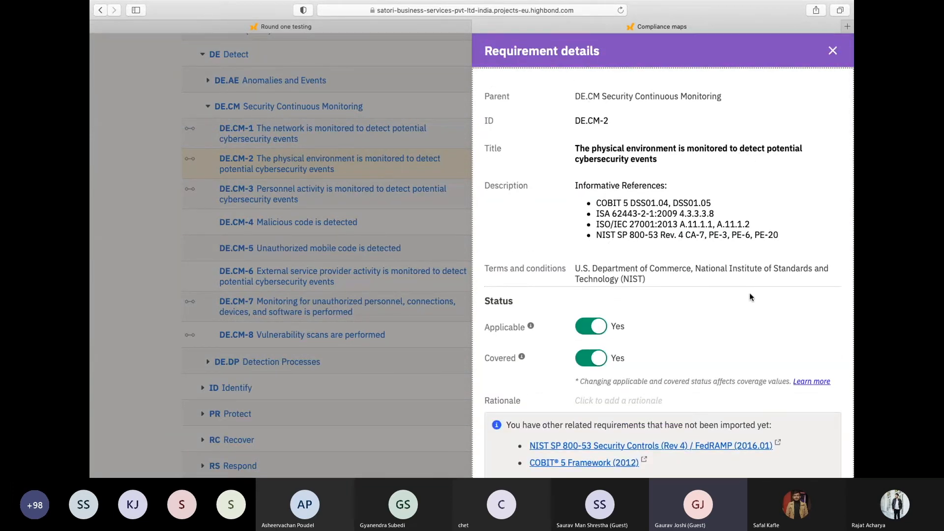
# Review the frameworks, testing results and weights of all controls mapped to DE.CM-2, and close the requirement details
pyautogui.scroll(-5, 750, 293)
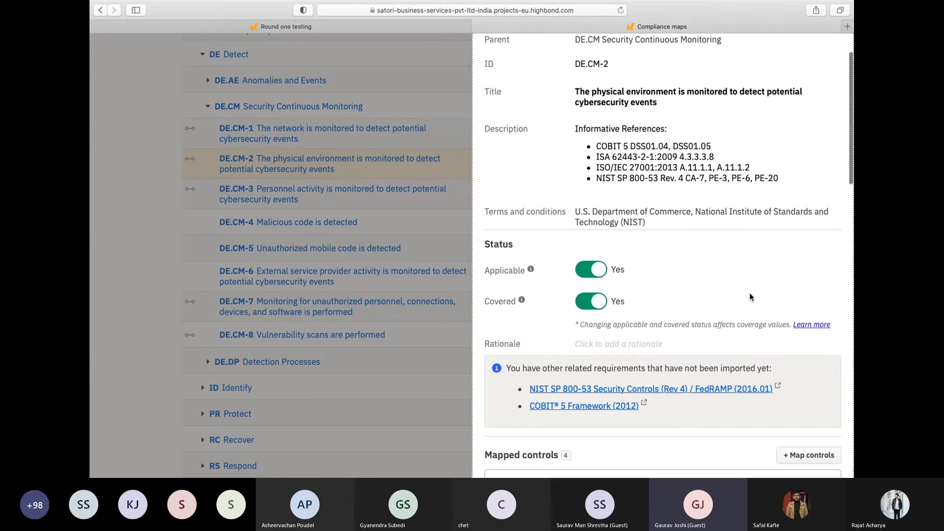
pyautogui.scroll(-2, 749, 293)
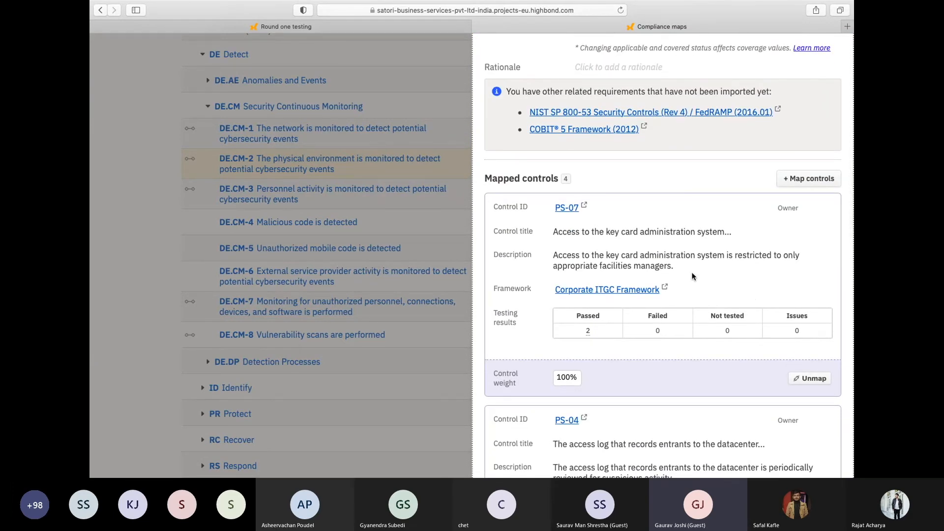
pyautogui.scroll(-2, 573, 235)
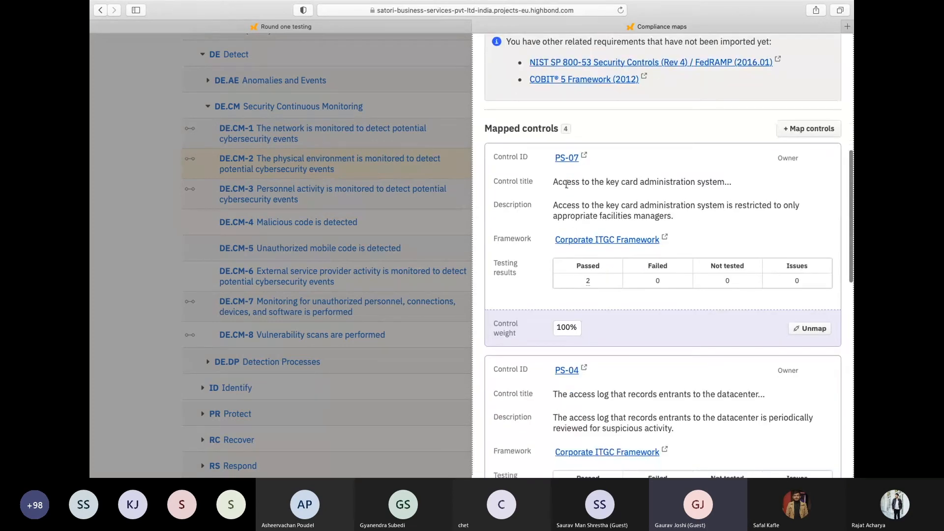
pyautogui.scroll(-5, 562, 306)
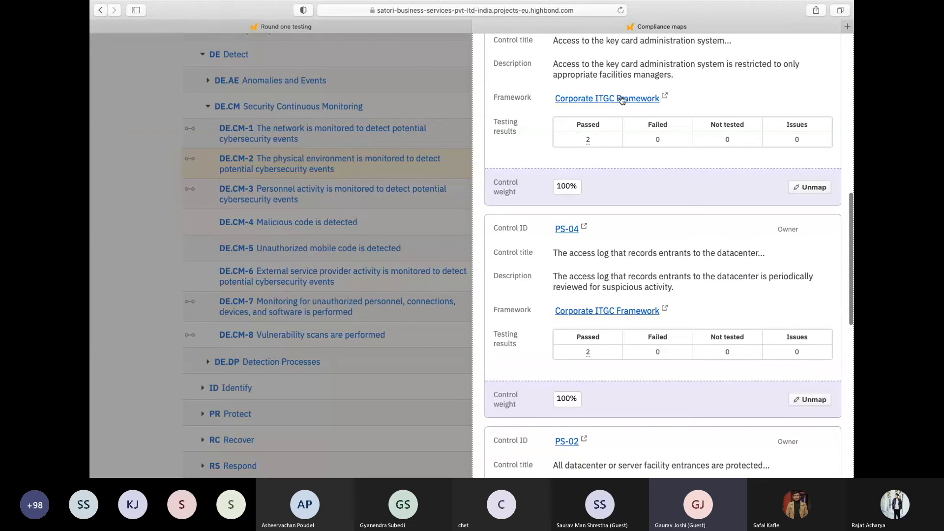
pyautogui.scroll(2, 622, 101)
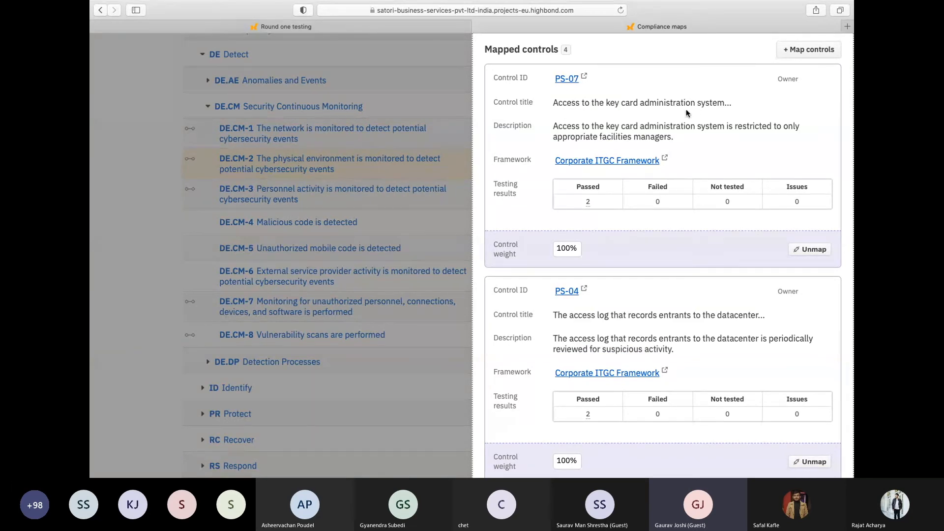
pyautogui.scroll(-4, 694, 149)
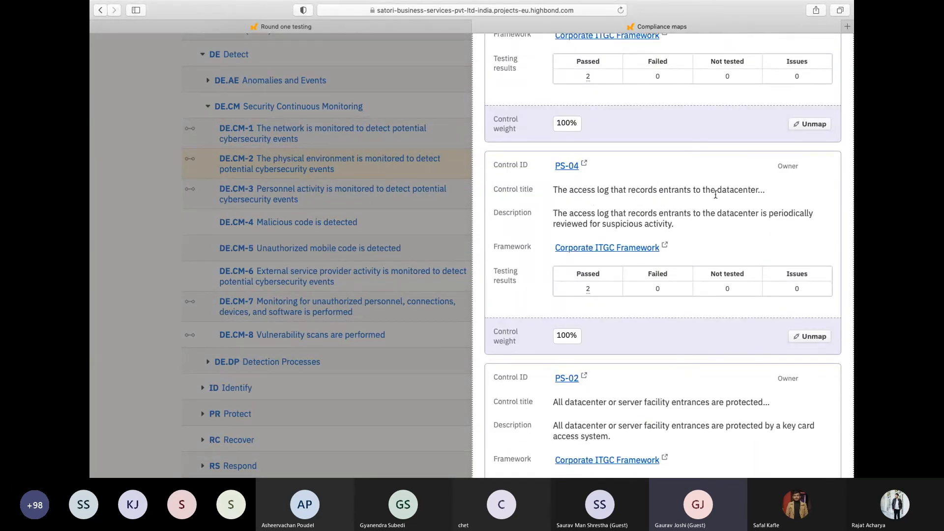
pyautogui.scroll(-8, 708, 233)
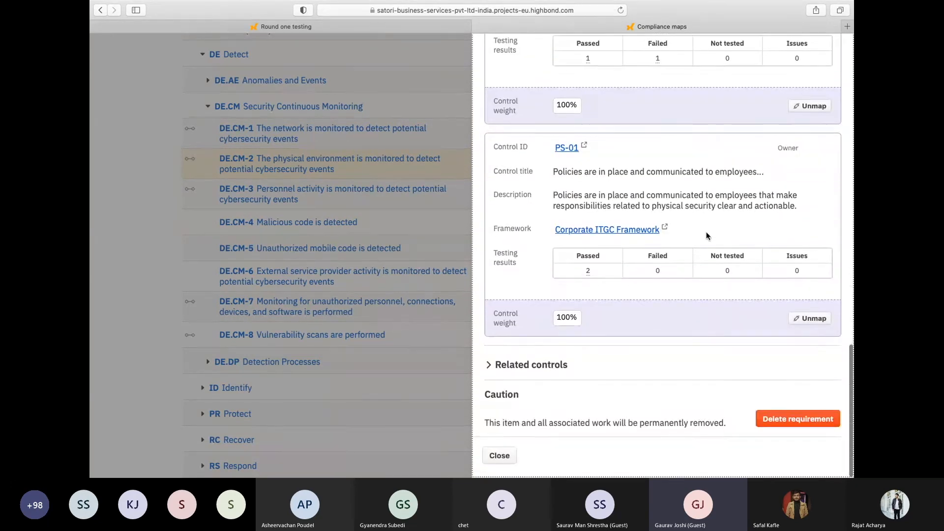
pyautogui.scroll(5, 706, 235)
pyautogui.scroll(10, 707, 235)
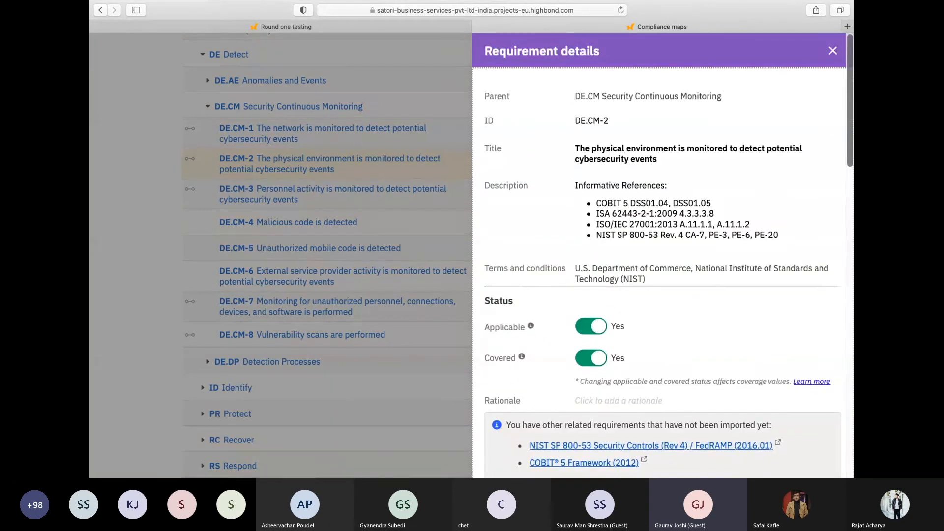
pyautogui.click(831, 51)
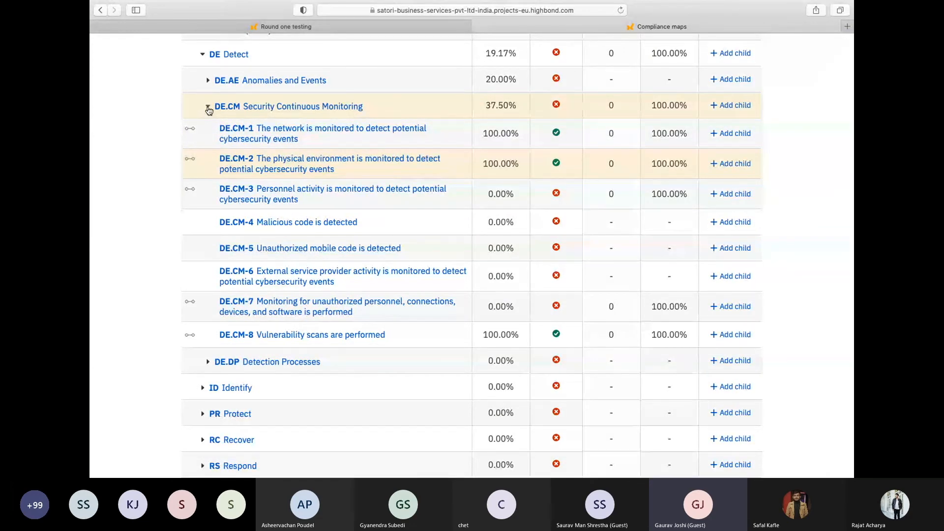
# Collapse the NIST framework in the compliance map and return to the HighBond Launchpad
pyautogui.scroll(3, 208, 110)
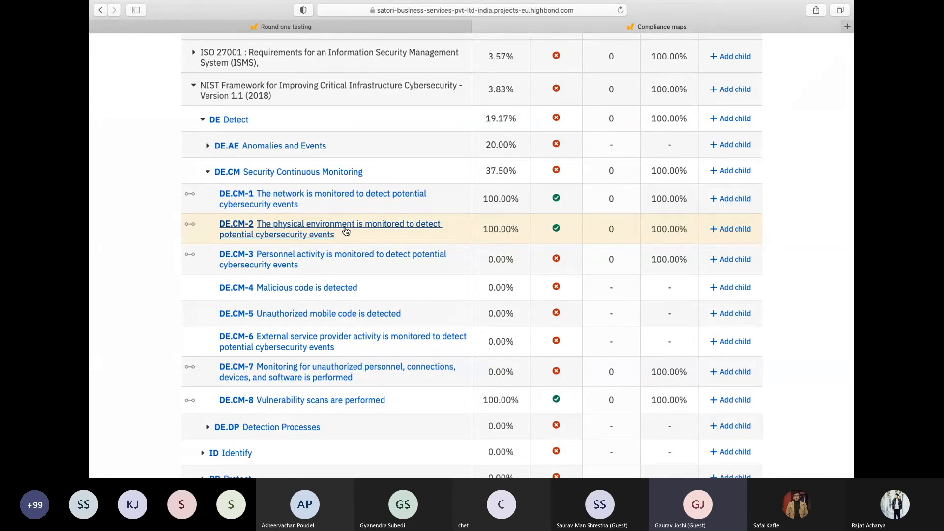
pyautogui.click(194, 87)
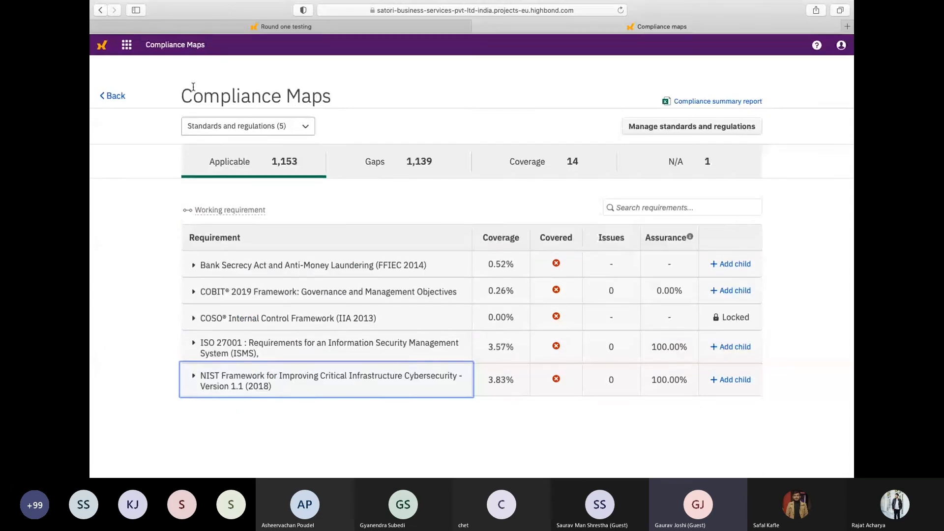
pyautogui.click(103, 45)
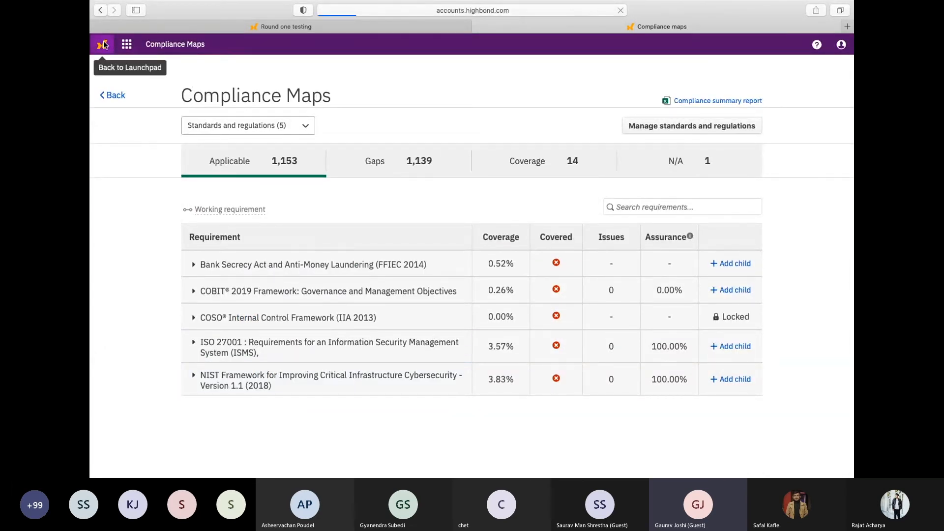
# Switch to the presentation slides to reveal the Strategy element of the unified assurance diagram, and open Strategy in HighBond
pyautogui.hotkey('ctrl', 'Right')
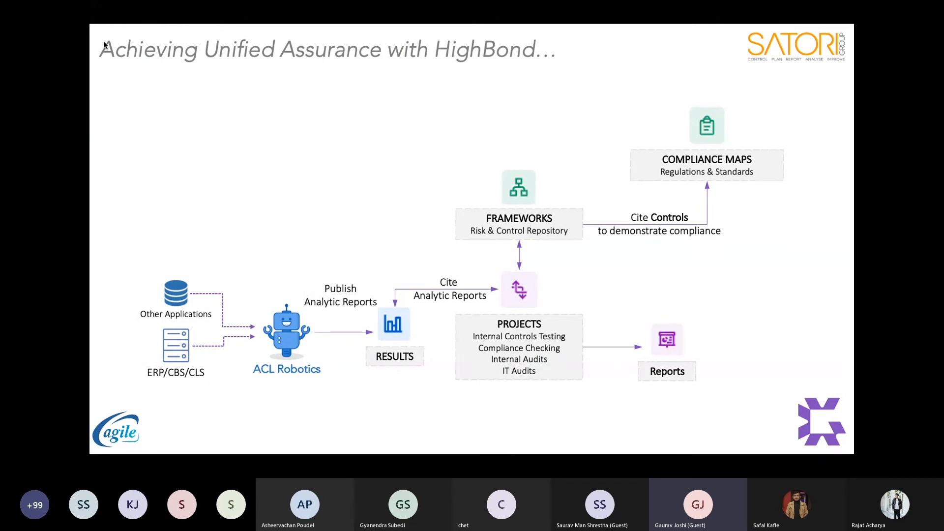
pyautogui.press('Right')
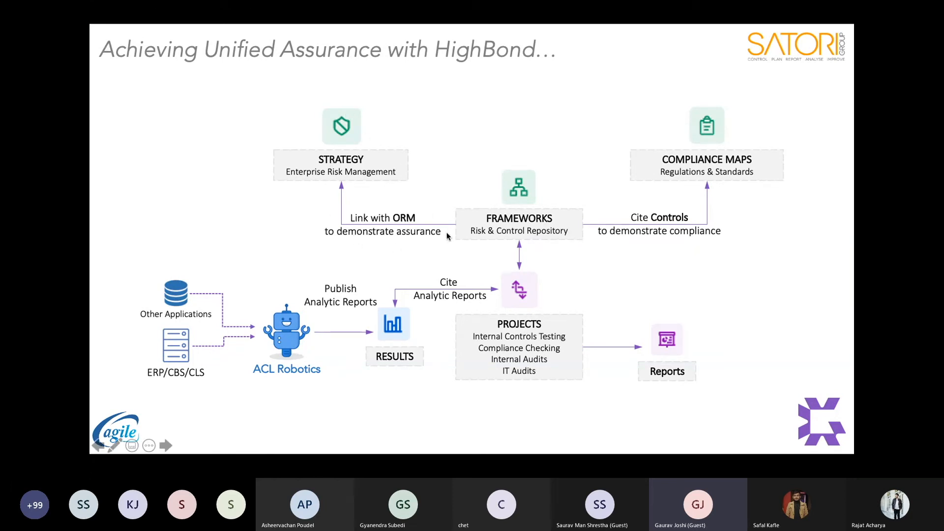
pyautogui.hotkey('ctrl', 'Left')
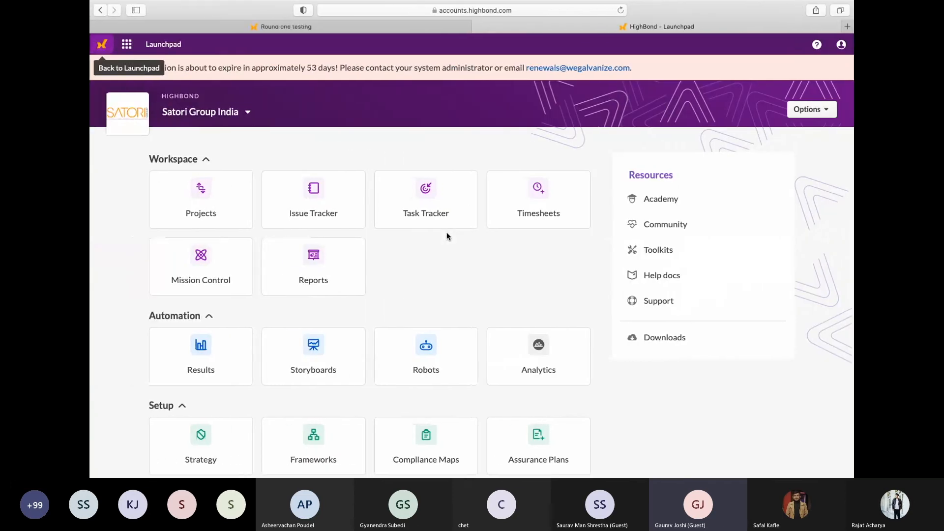
pyautogui.scroll(-2, 447, 232)
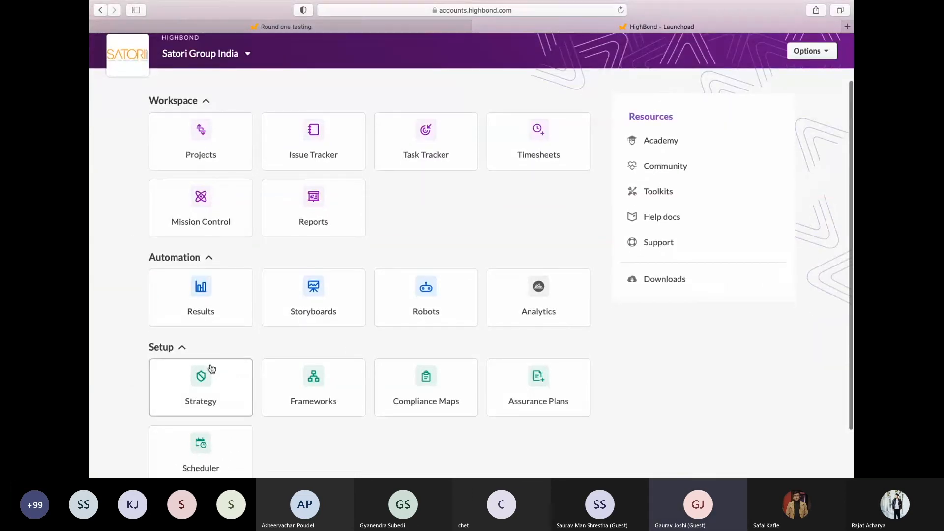
pyautogui.click(212, 383)
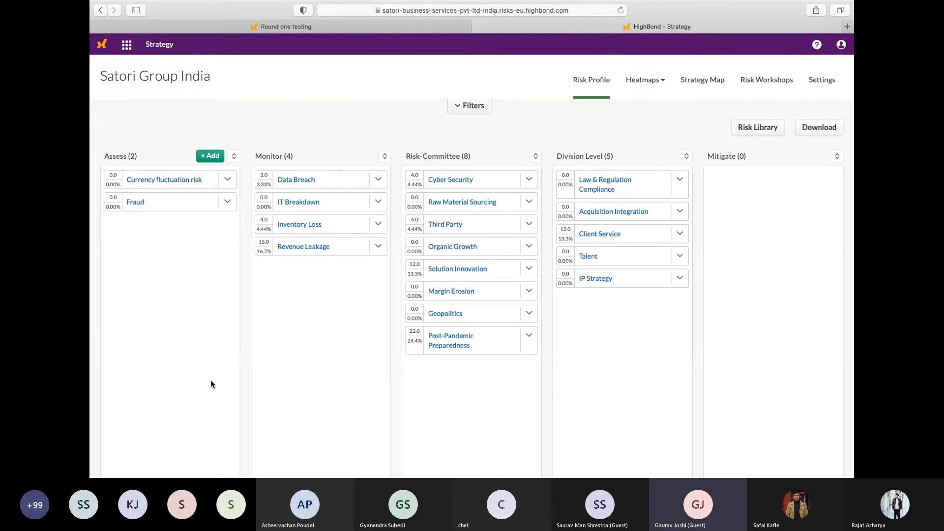
# Open the Data Breach risk and examine its overall assurance, testing results and Corporate ITGC Framework treatment areas
pyautogui.click(296, 180)
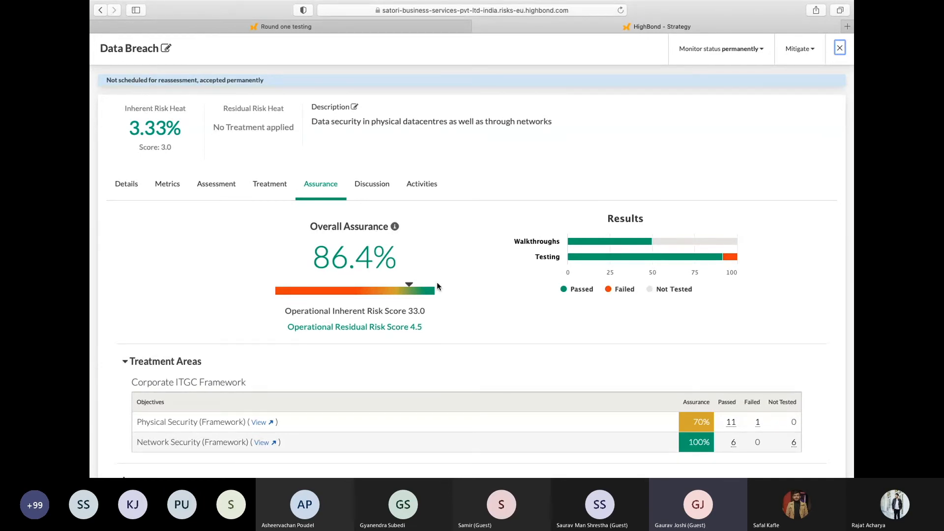
pyautogui.scroll(-3, 263, 349)
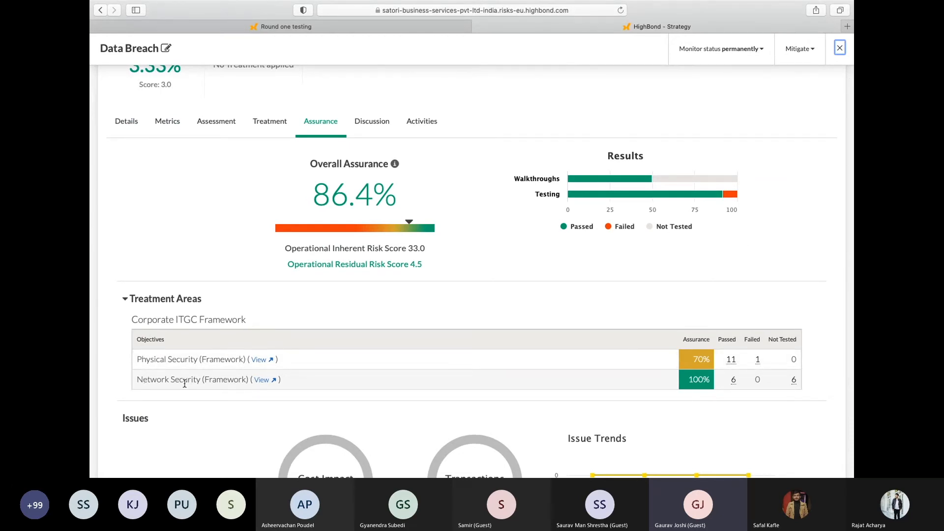
pyautogui.scroll(1, 185, 383)
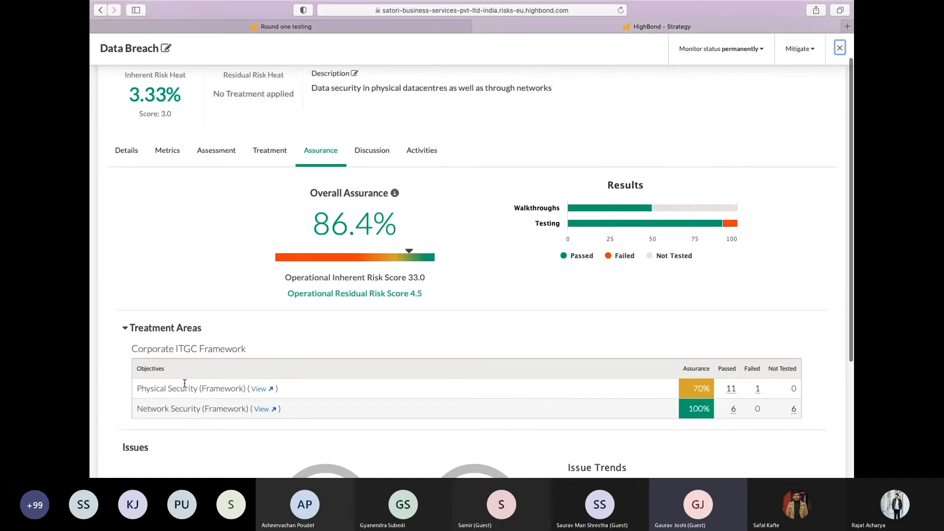
# Review the Data Breach risk's operational risk scores, walkthrough and testing results, and the assurance of its treatment areas
pyautogui.scroll(-1, 201, 313)
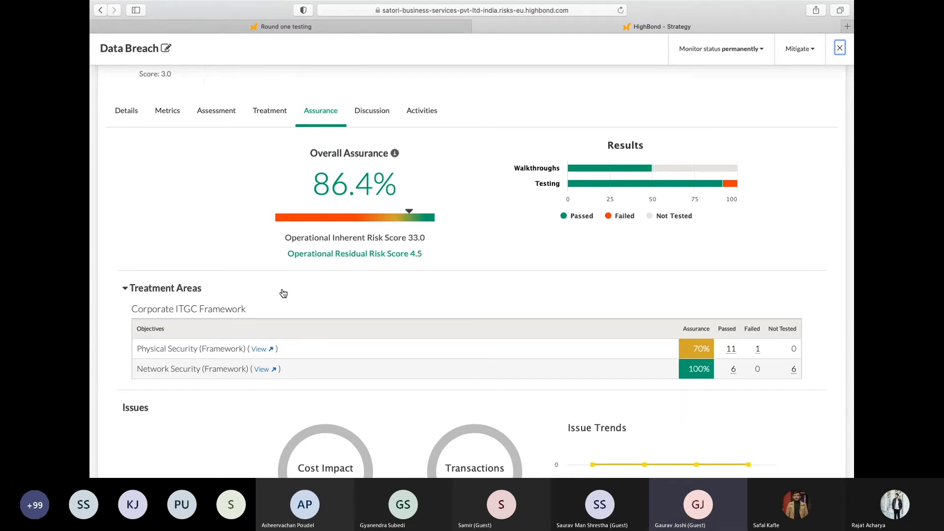
pyautogui.scroll(-1, 363, 313)
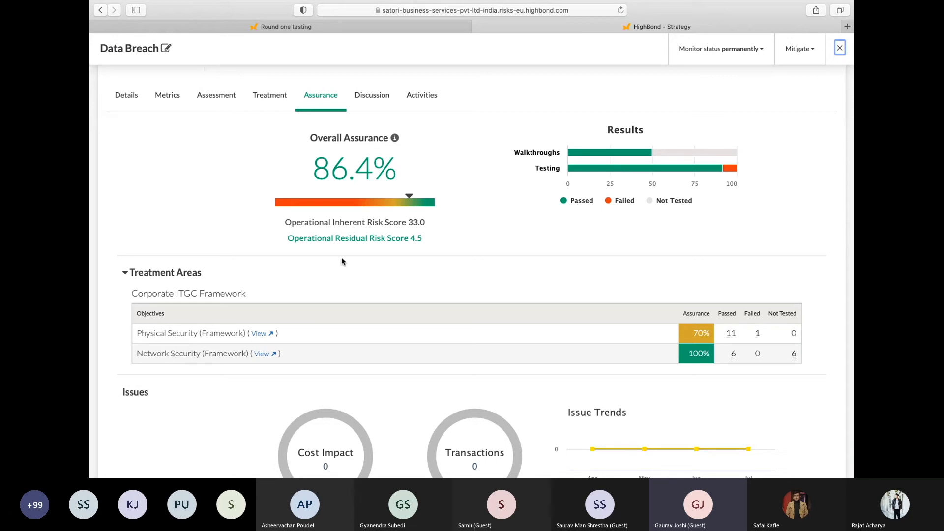
pyautogui.scroll(2, 364, 231)
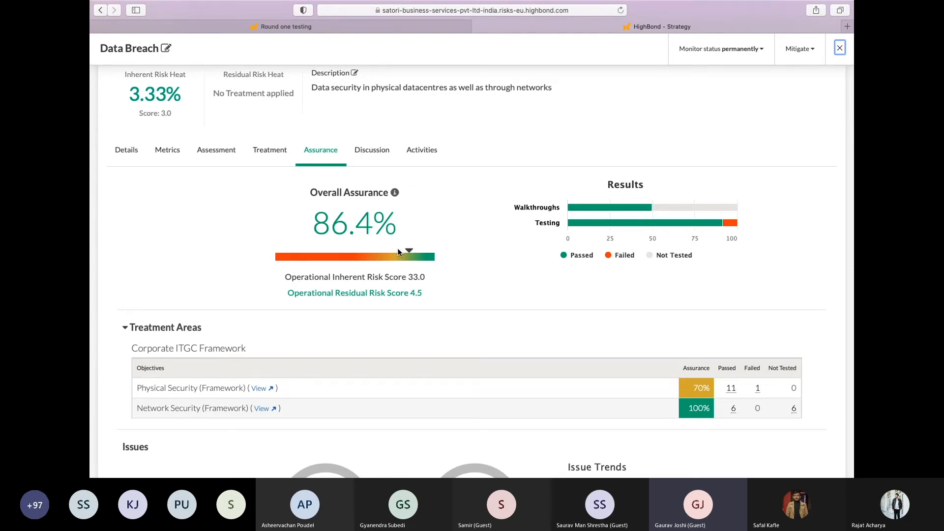
pyautogui.scroll(-2, 343, 359)
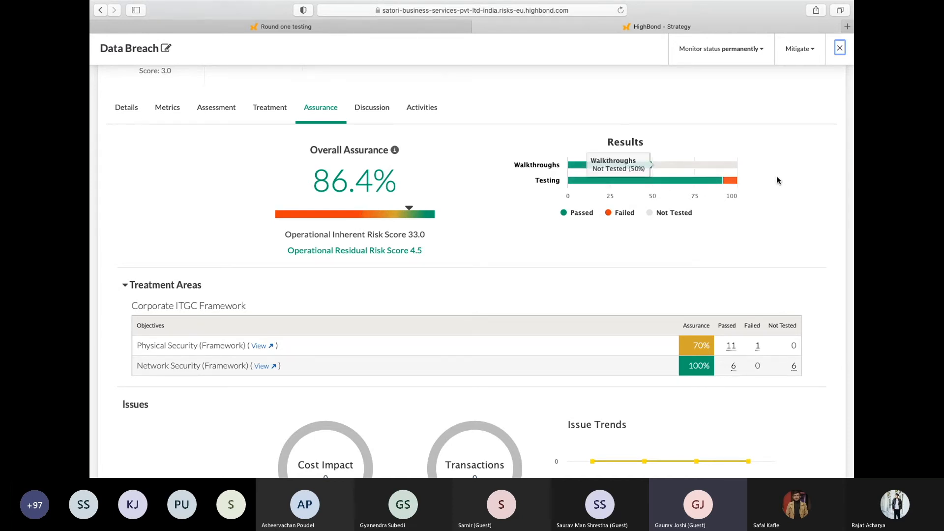
pyautogui.scroll(3, 780, 179)
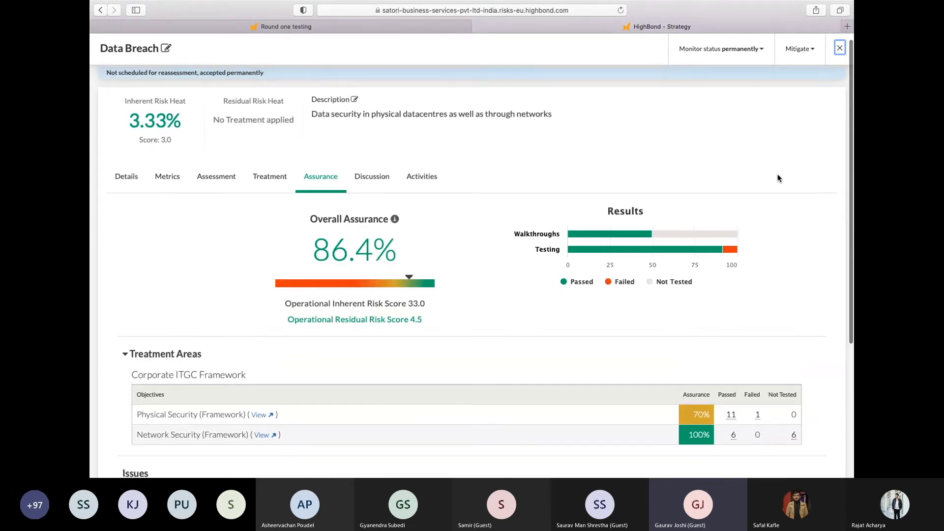
# Close the Data Breach risk and return from Strategy to the HighBond Launchpad
pyautogui.click(839, 48)
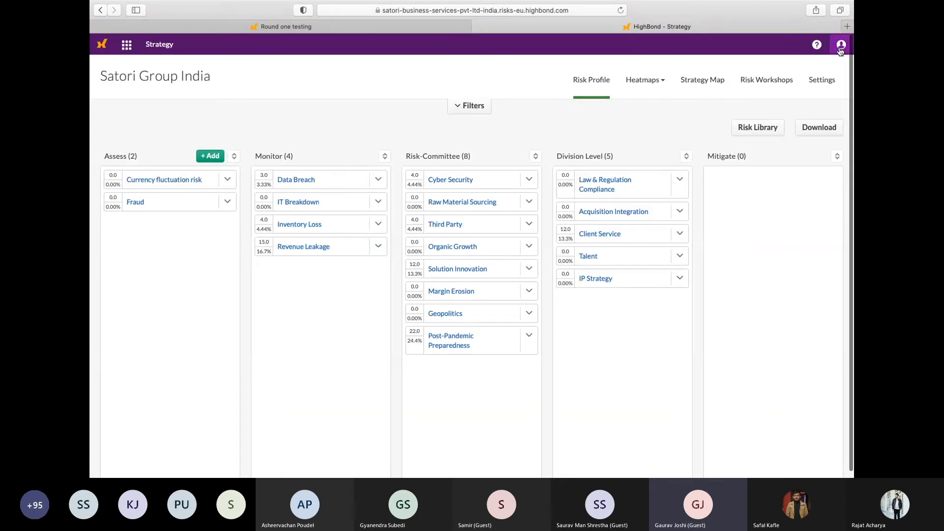
pyautogui.click(157, 47)
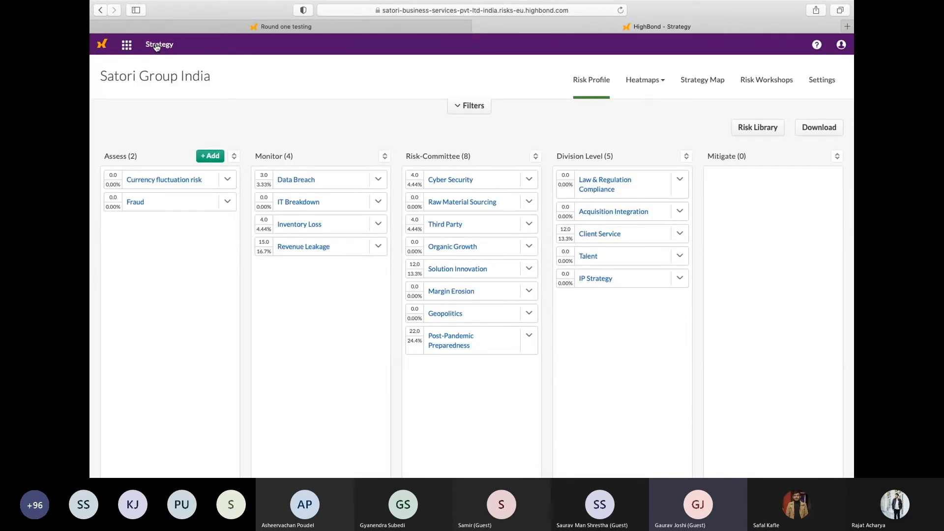
pyautogui.click(104, 44)
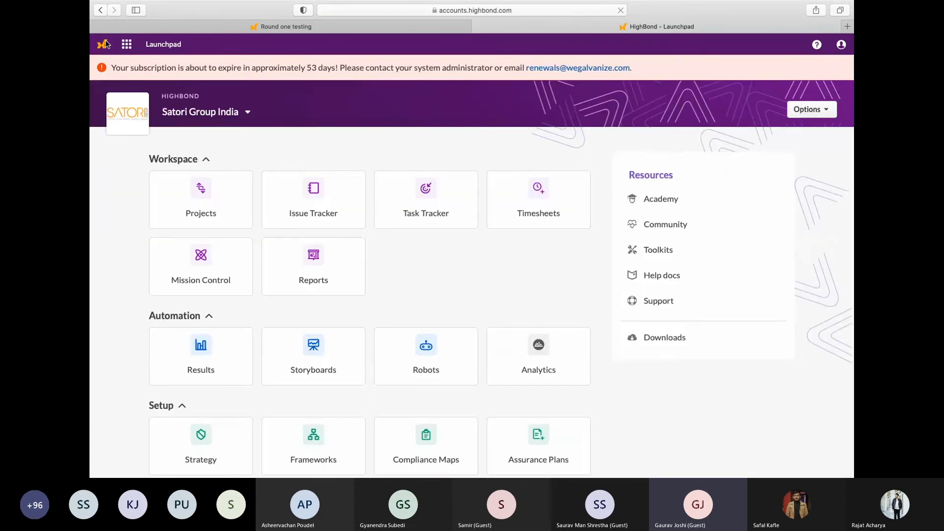
# Show the ACL Robotics part of the unified assurance diagram in the presentation, and open Robots in HighBond
pyautogui.hotkey('ctrl', 'Right')
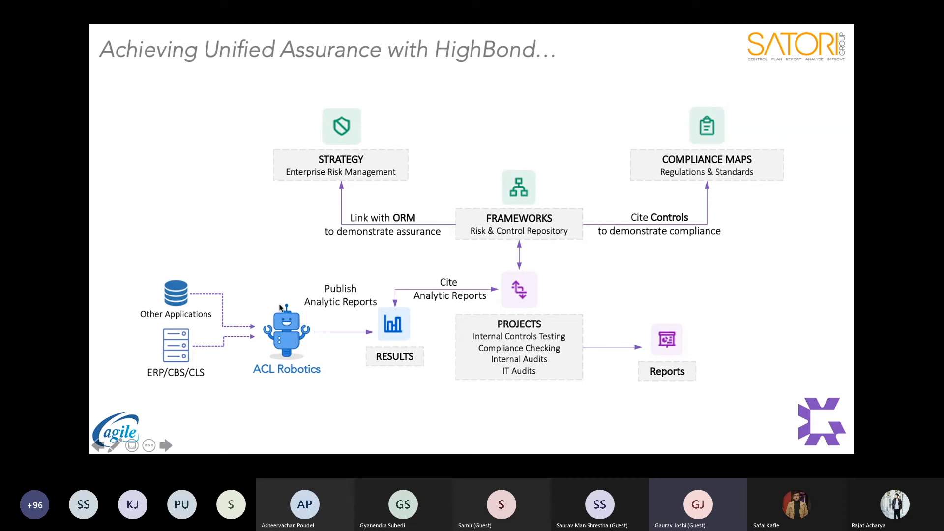
pyautogui.press('super+Tab')
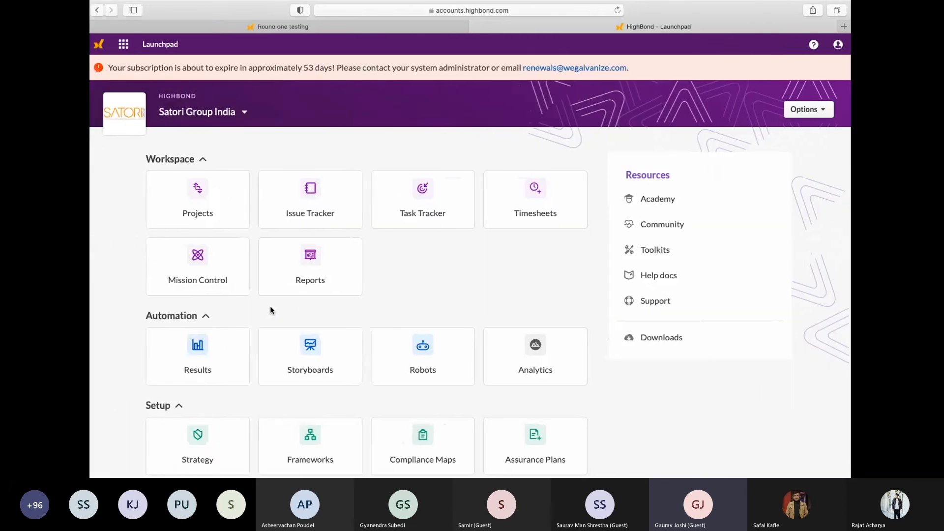
pyautogui.scroll(-3, 394, 261)
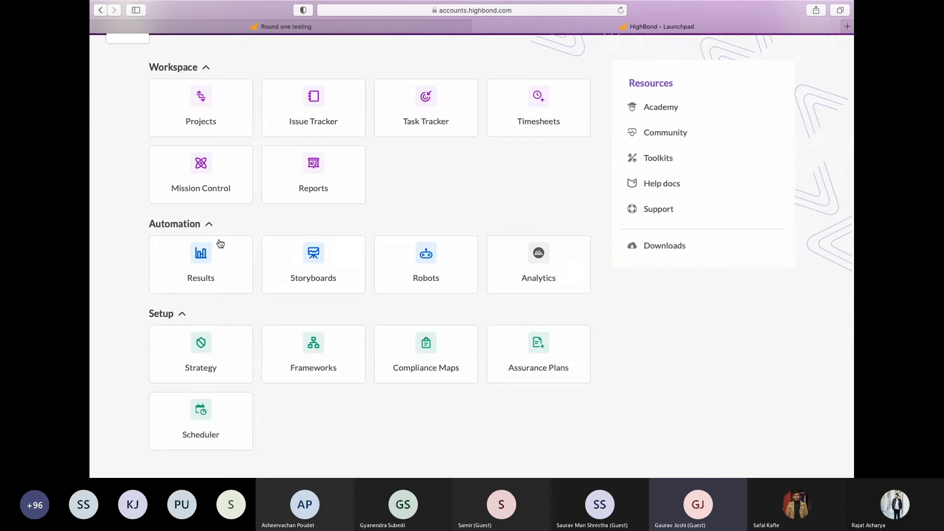
pyautogui.click(437, 267)
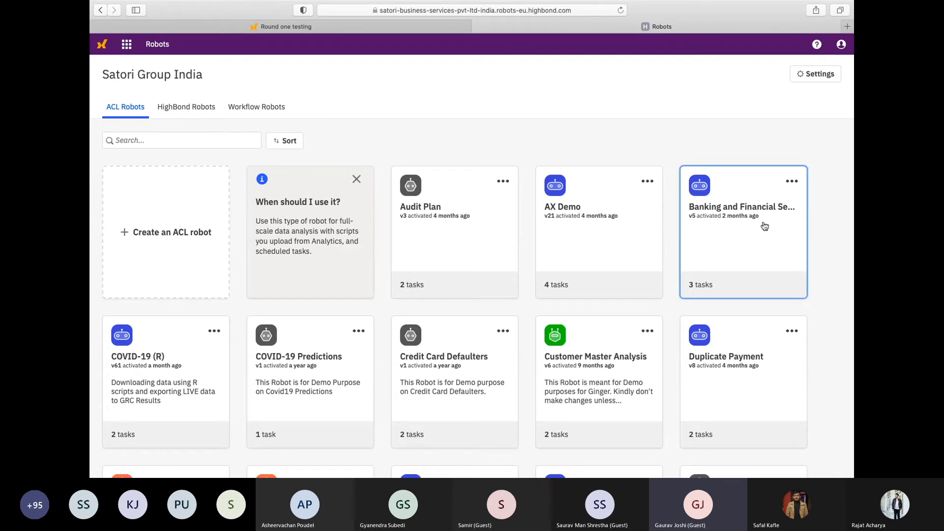
# Open the Banking and Financial Services robot, look through its analysis and auxiliary scripts, and return to its tasks
pyautogui.click(764, 226)
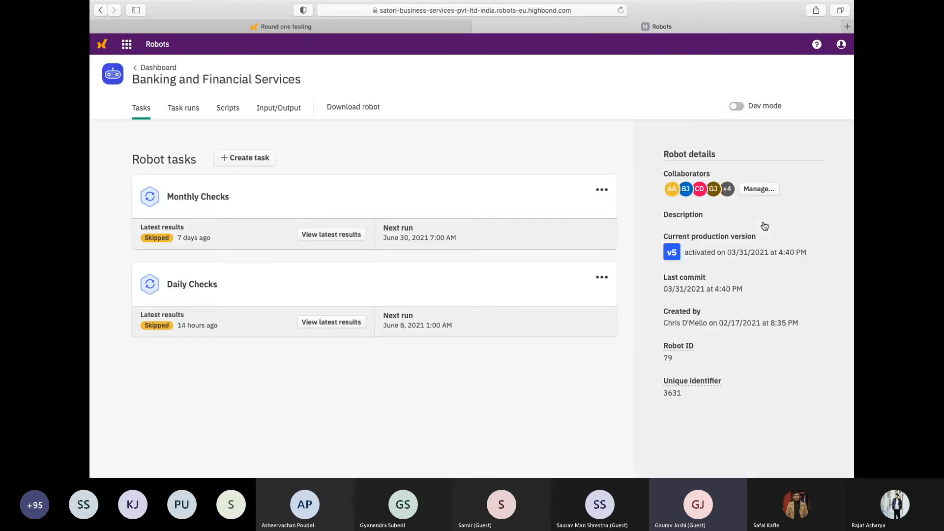
pyautogui.click(223, 110)
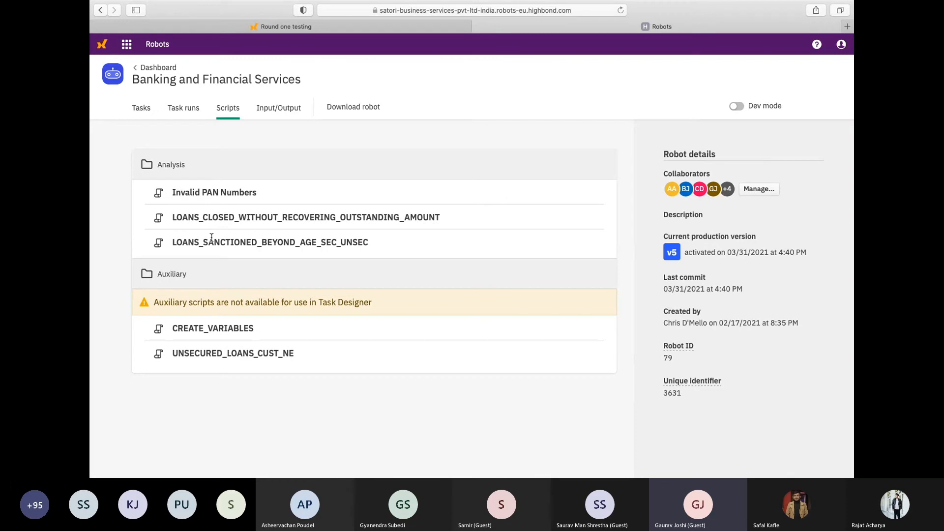
pyautogui.click(142, 109)
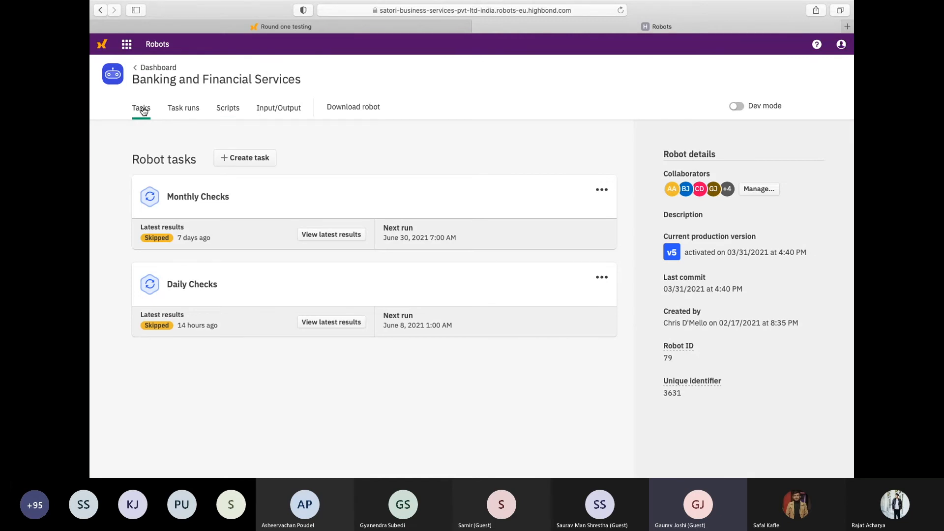
# Create a robot task named TEST BOT with all analysis scripts activated, and proceed to its scheduling
pyautogui.click(255, 160)
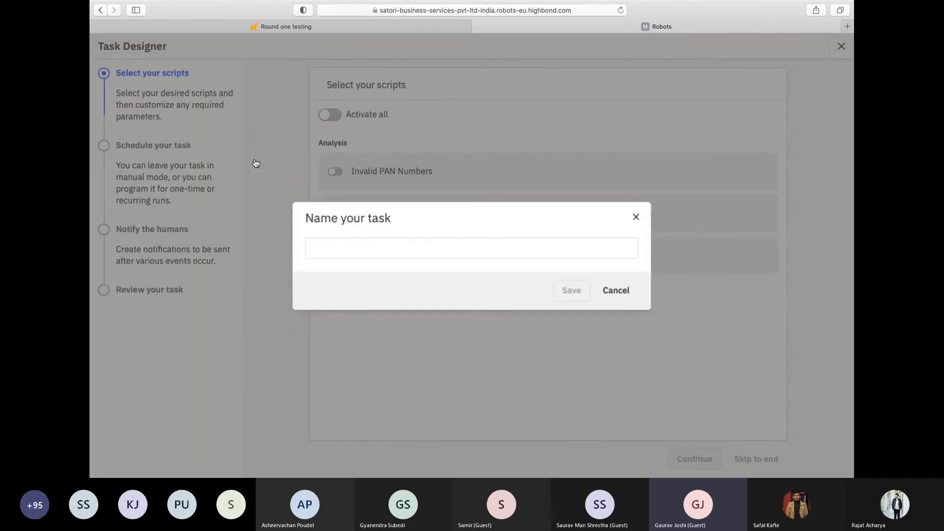
pyautogui.click(320, 252)
pyautogui.write('TEST BOT')
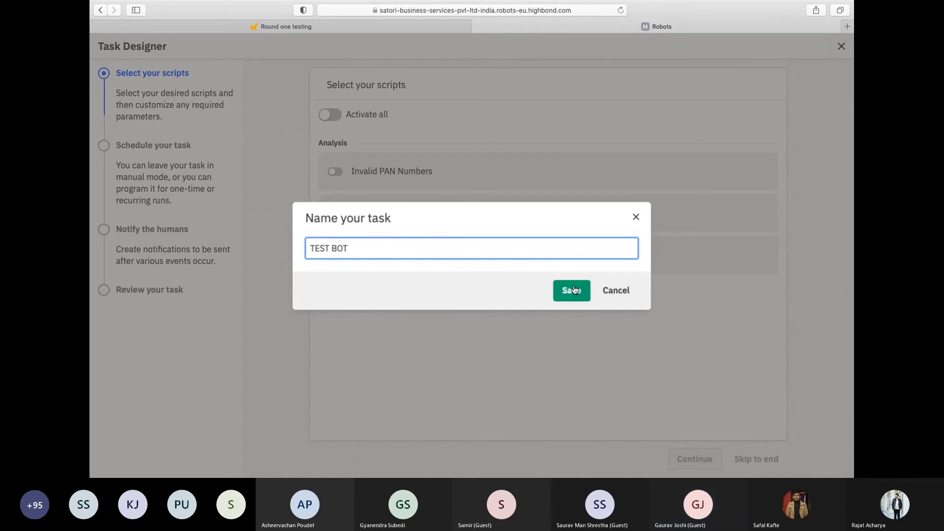
pyautogui.click(575, 290)
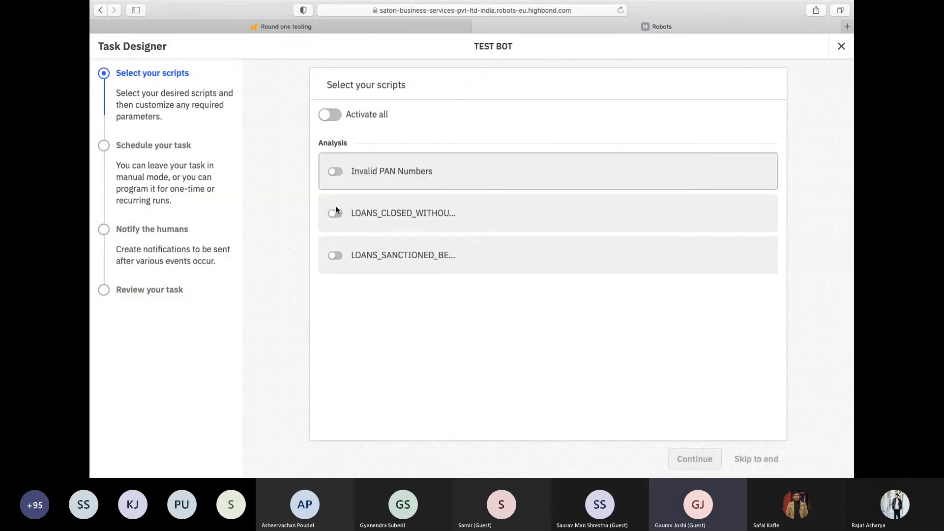
pyautogui.click(328, 115)
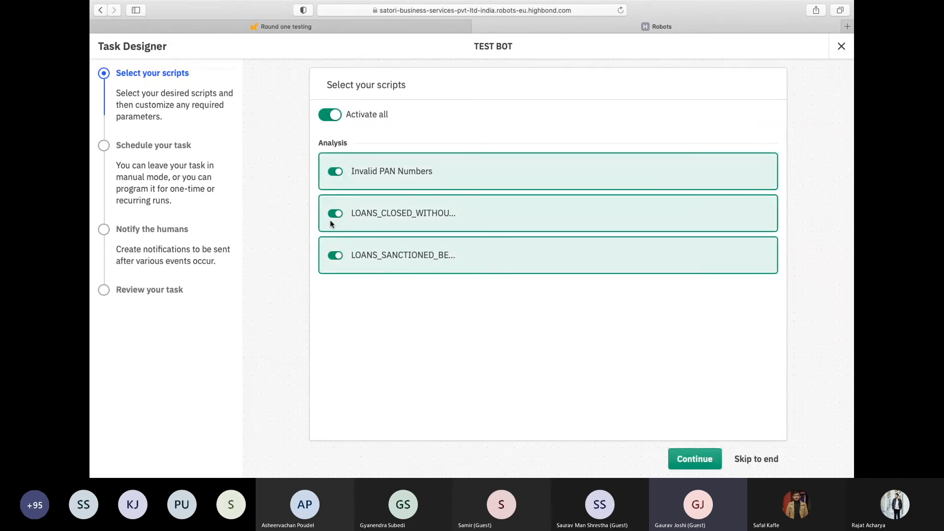
pyautogui.click(700, 459)
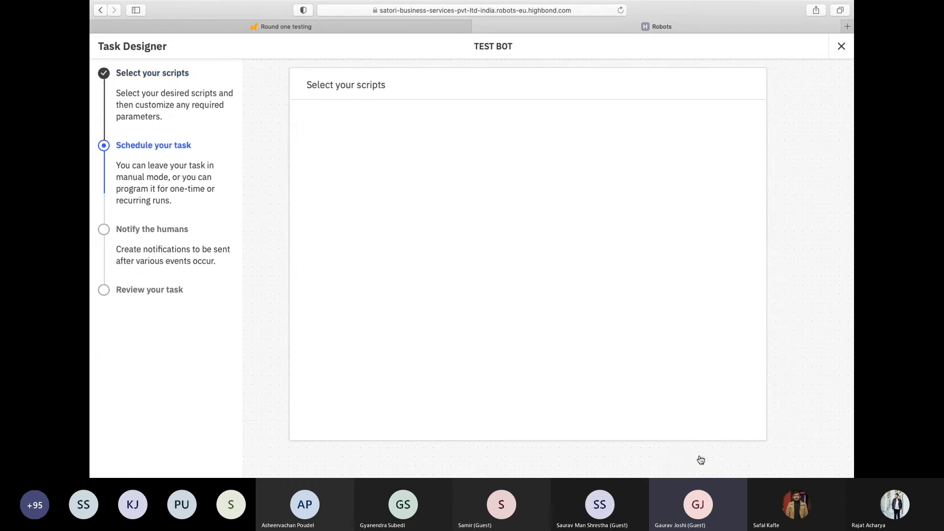
# Schedule the task monthly, every 1 month on the last day at 7:00am Chennai time, beginning on 06/30/2021
pyautogui.click(335, 124)
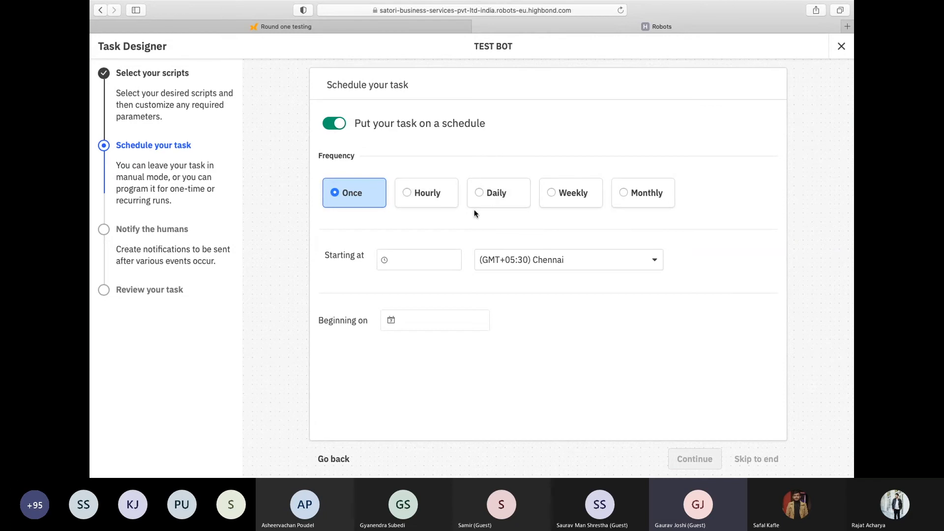
pyautogui.click(641, 202)
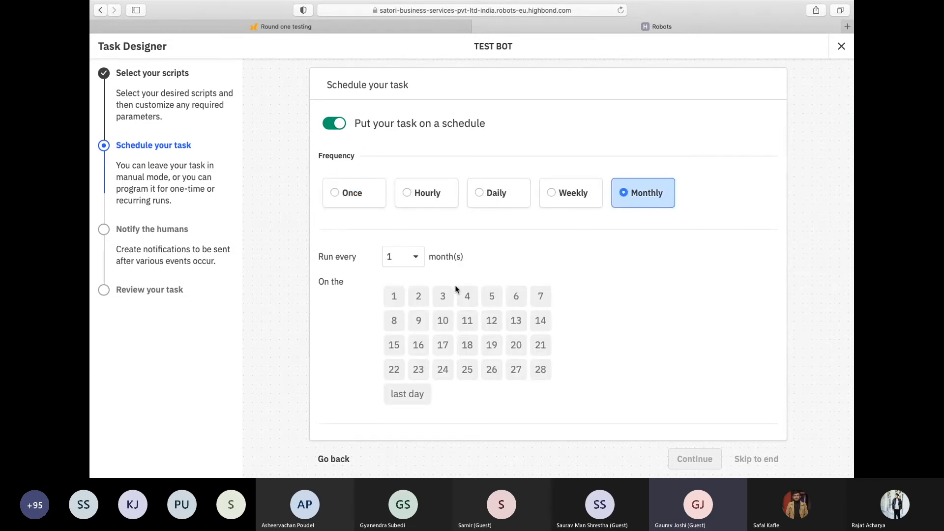
pyautogui.click(418, 394)
pyautogui.scroll(-5, 553, 320)
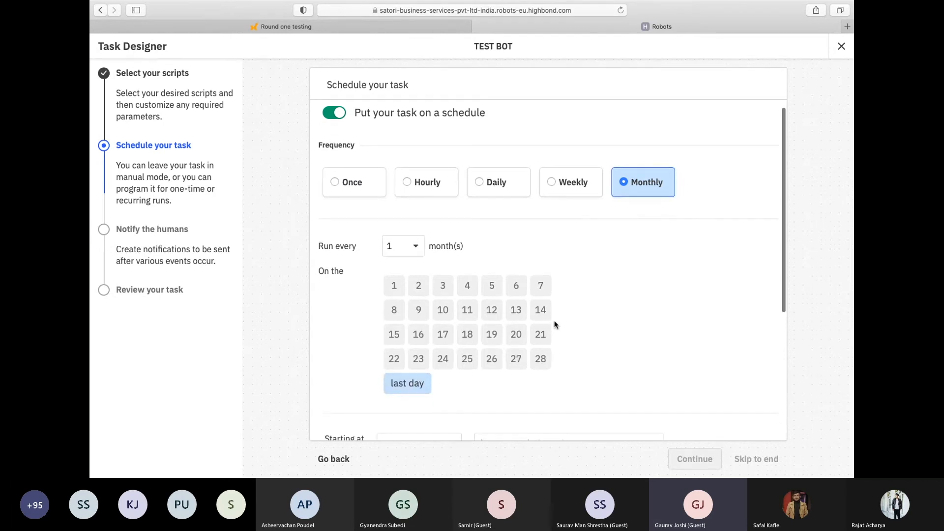
pyautogui.click(445, 238)
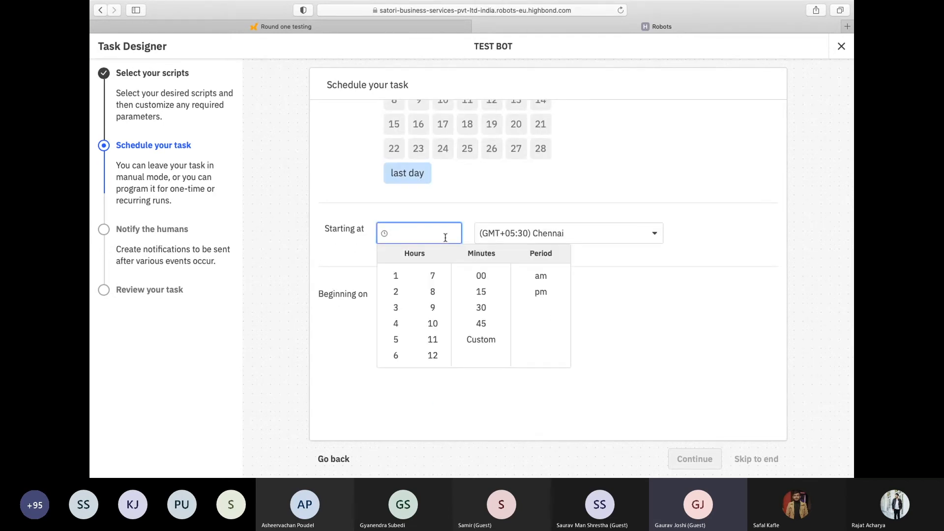
pyautogui.click(430, 277)
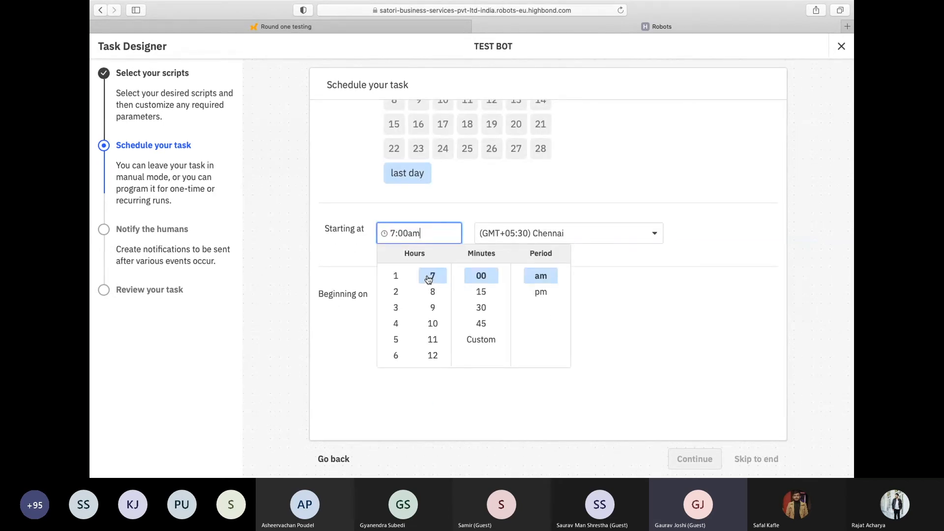
pyautogui.click(710, 255)
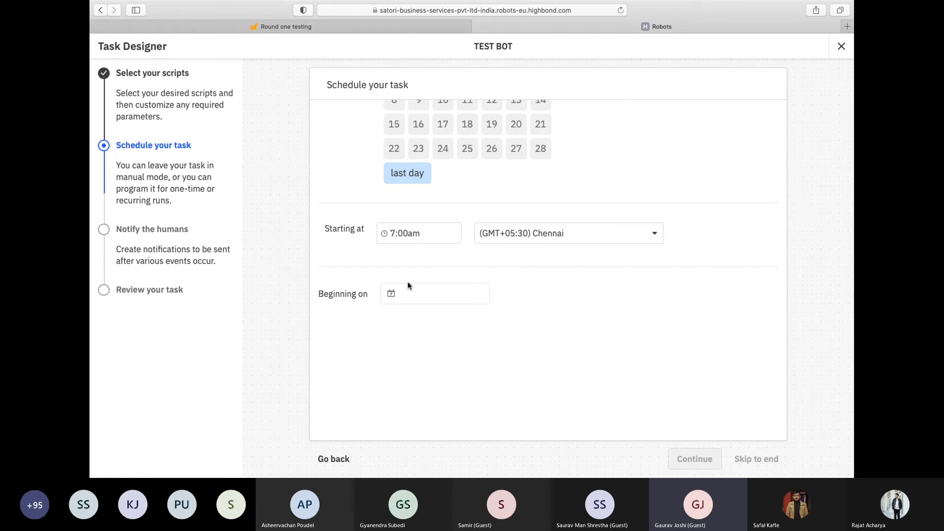
pyautogui.click(416, 293)
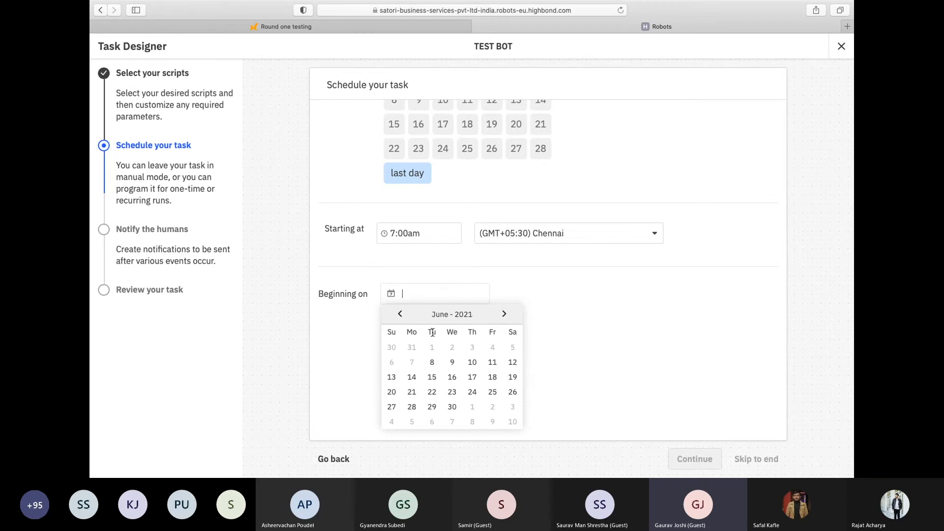
pyautogui.click(452, 406)
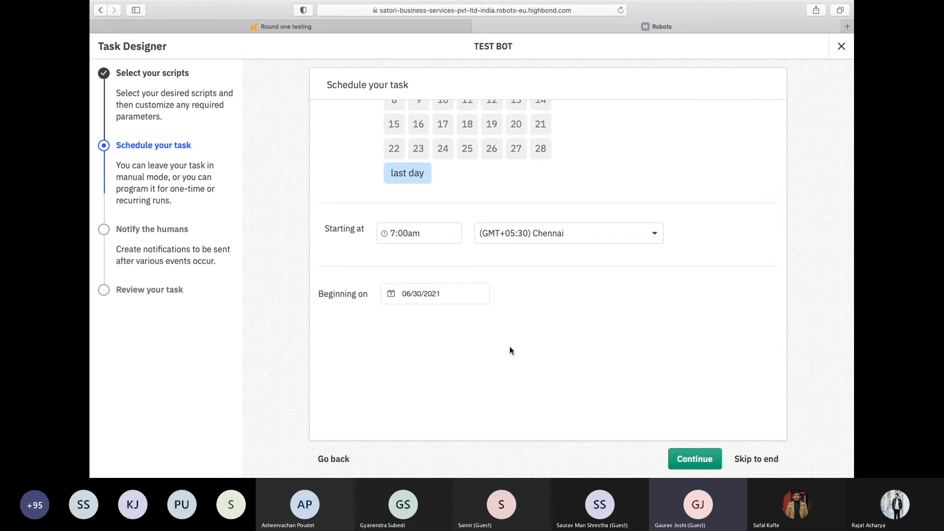
pyautogui.click(694, 456)
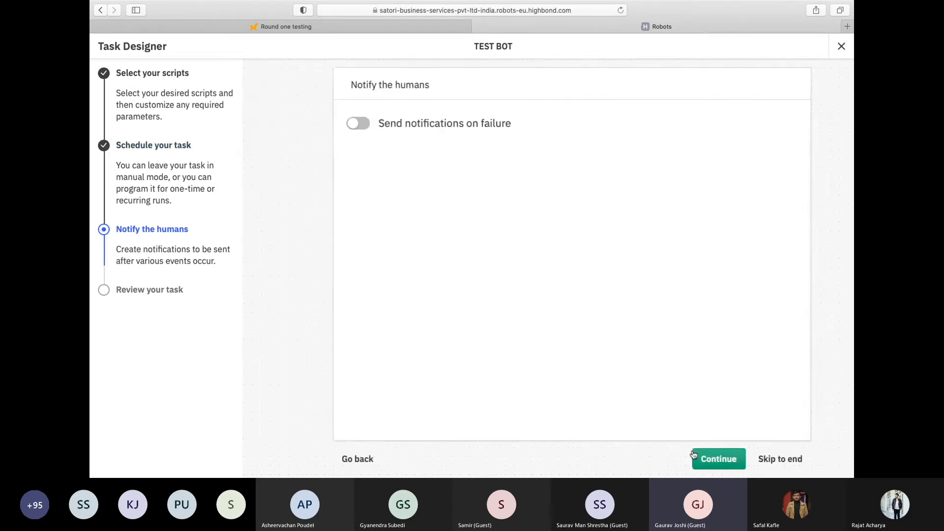
# Enable failure notifications for the fourth listed collaborator, review the task summary, and confirm creation of the task
pyautogui.click(334, 126)
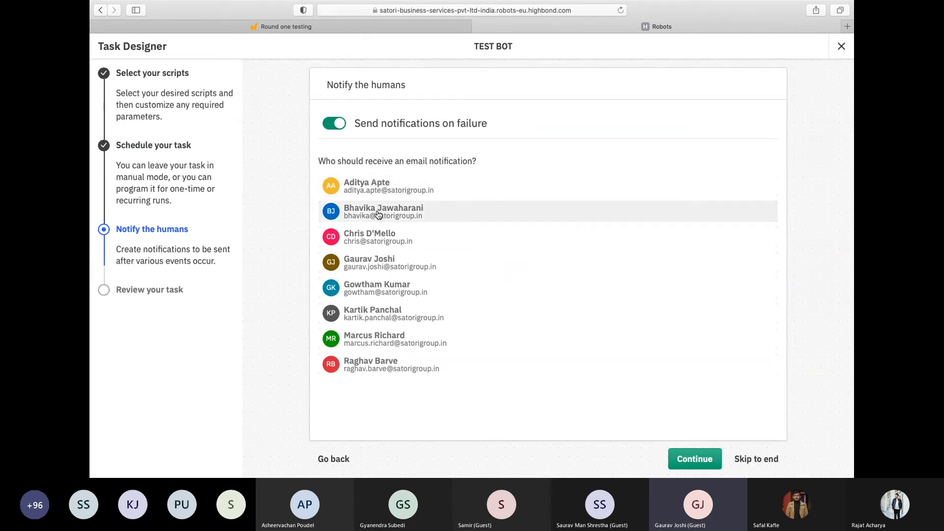
pyautogui.click(376, 261)
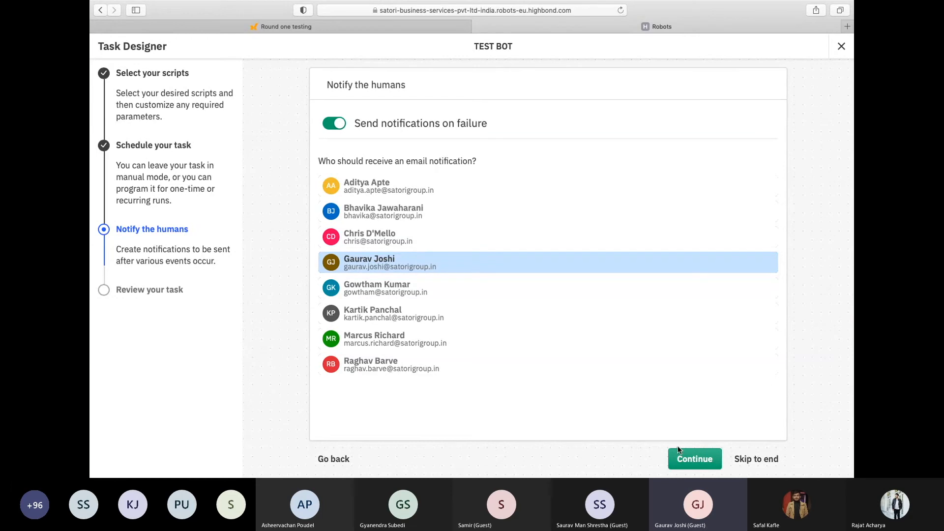
pyautogui.click(686, 459)
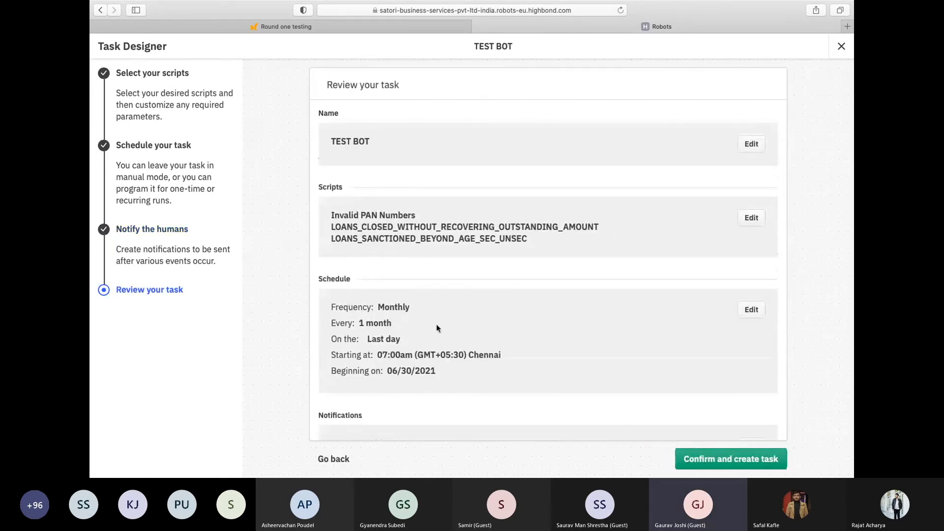
pyautogui.scroll(-2, 435, 325)
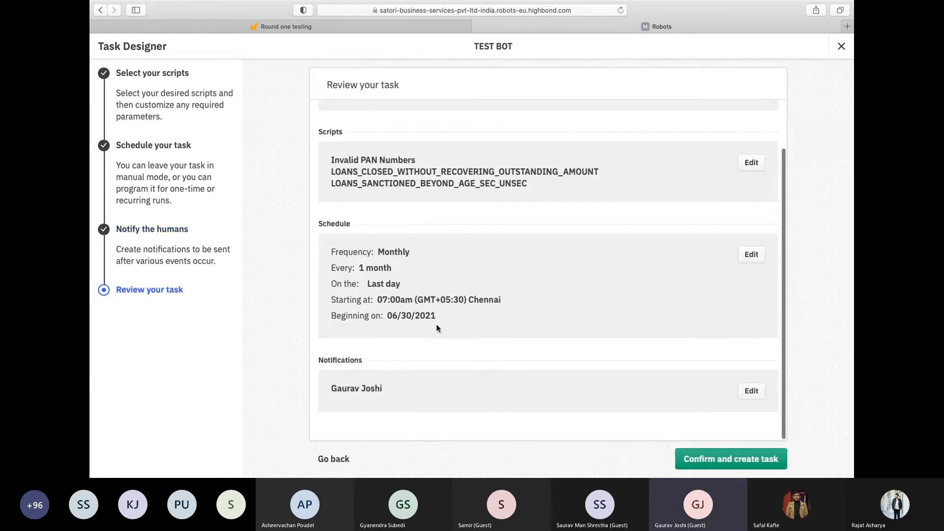
pyautogui.click(756, 457)
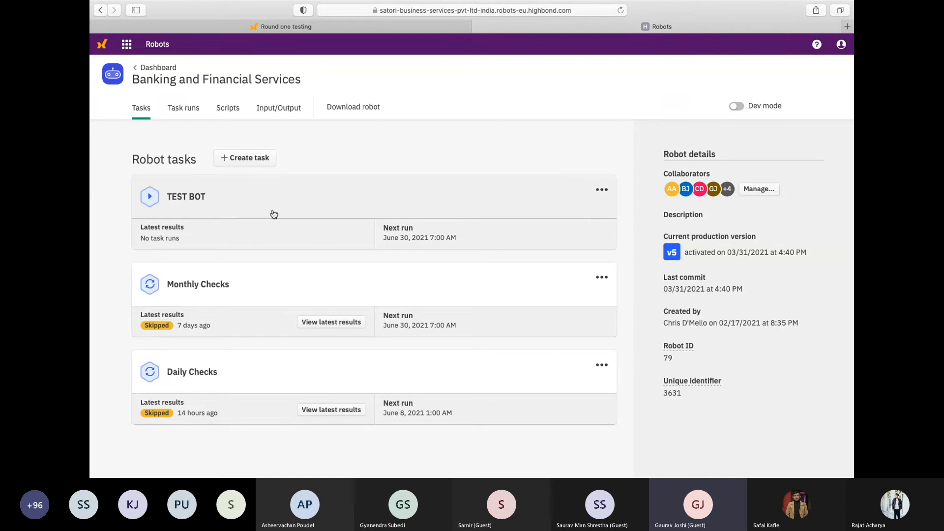
# Go to the Results module and open the Banking & Financial Services collection
pyautogui.click(126, 44)
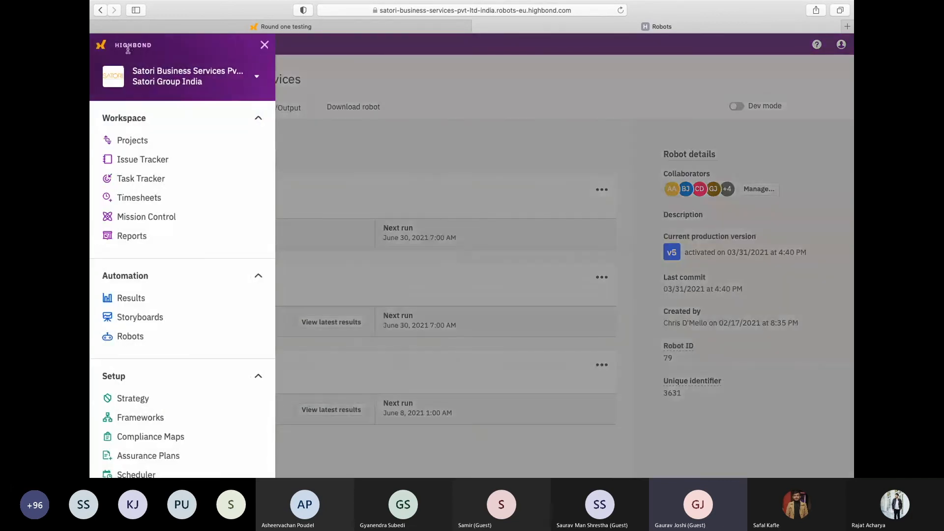
pyautogui.click(130, 302)
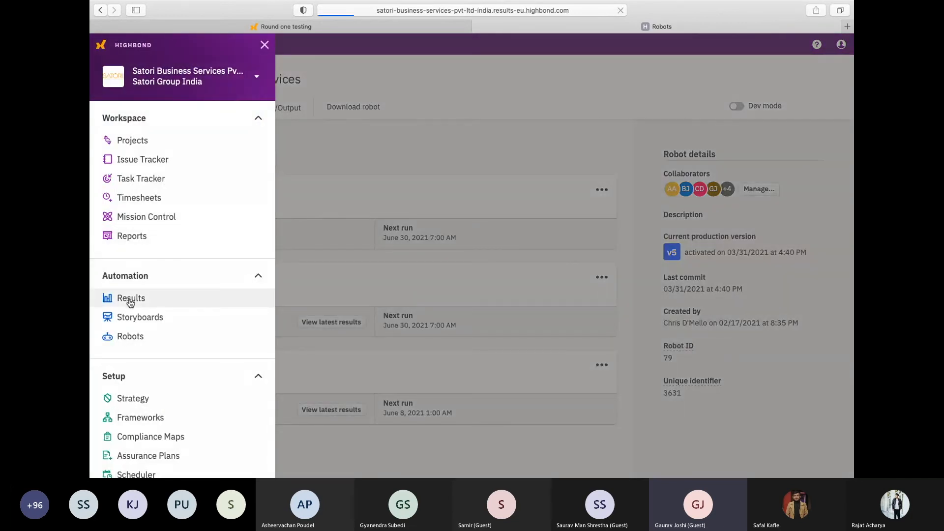
pyautogui.hotkey('ctrl', 'Right')
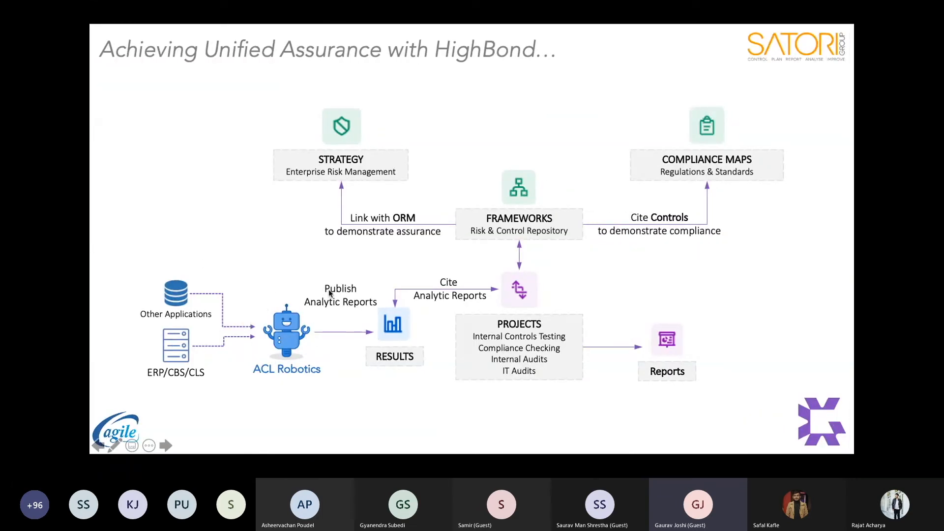
pyautogui.hotkey('ctrl', 'Left')
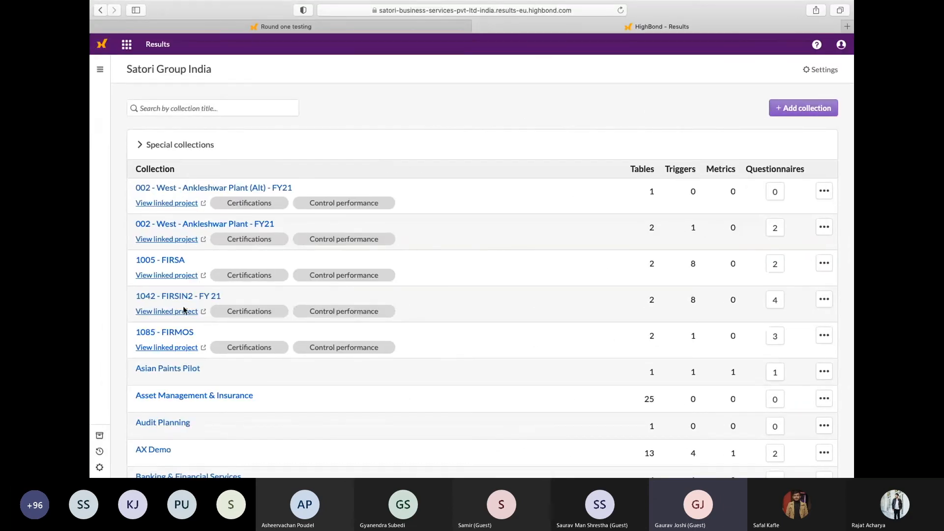
pyautogui.scroll(-5, 183, 316)
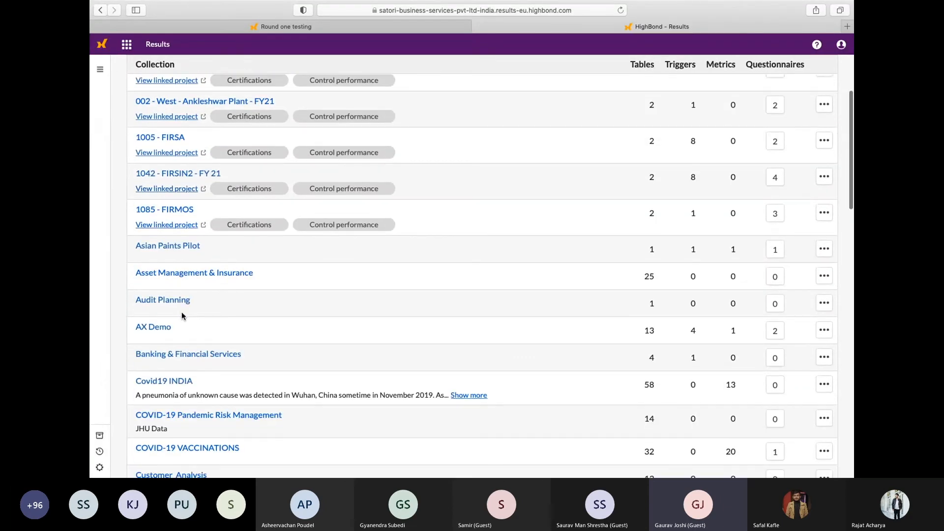
pyautogui.scroll(-1, 181, 314)
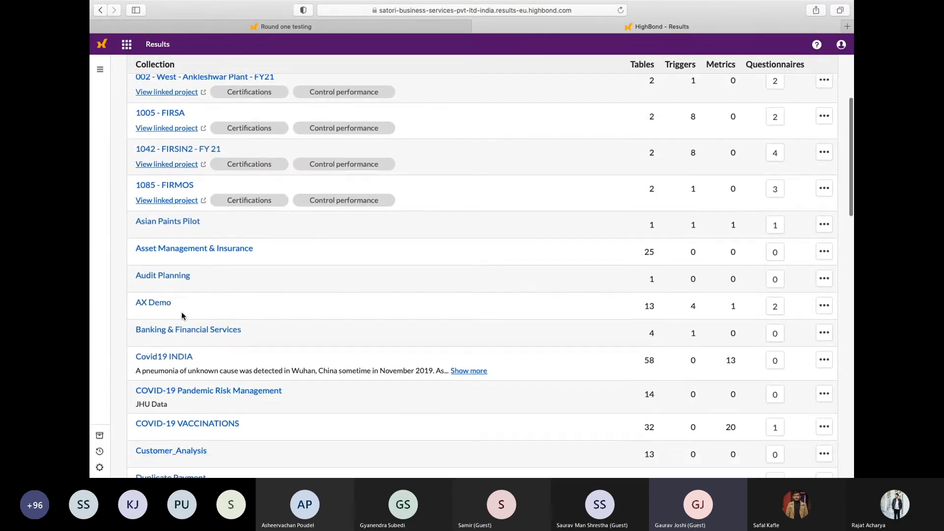
pyautogui.click(181, 329)
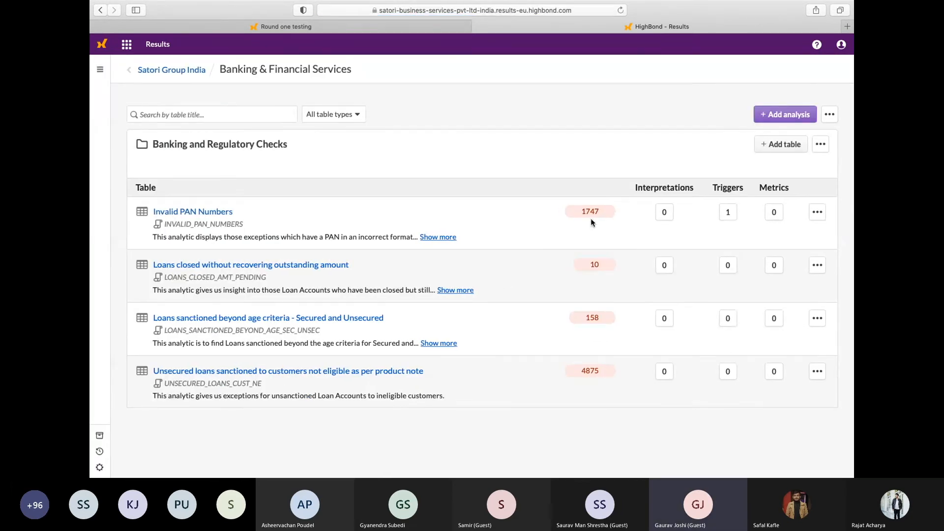
# Open the Invalid PAN Numbers table and examine its records, from the workflow columns through the vendor, bank and PAN details
pyautogui.click(208, 216)
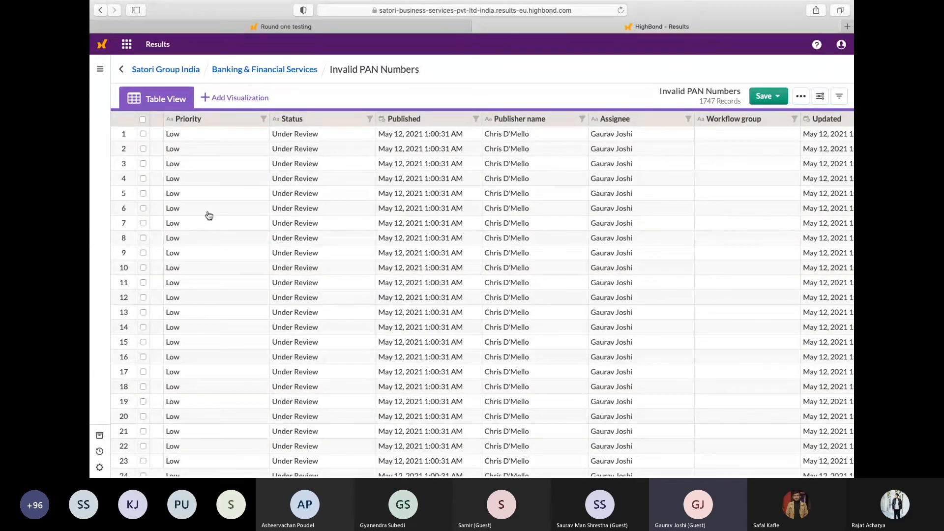
pyautogui.hotkey('ctrl', 'Right')
pyautogui.hotkey('ctrl', 'Left')
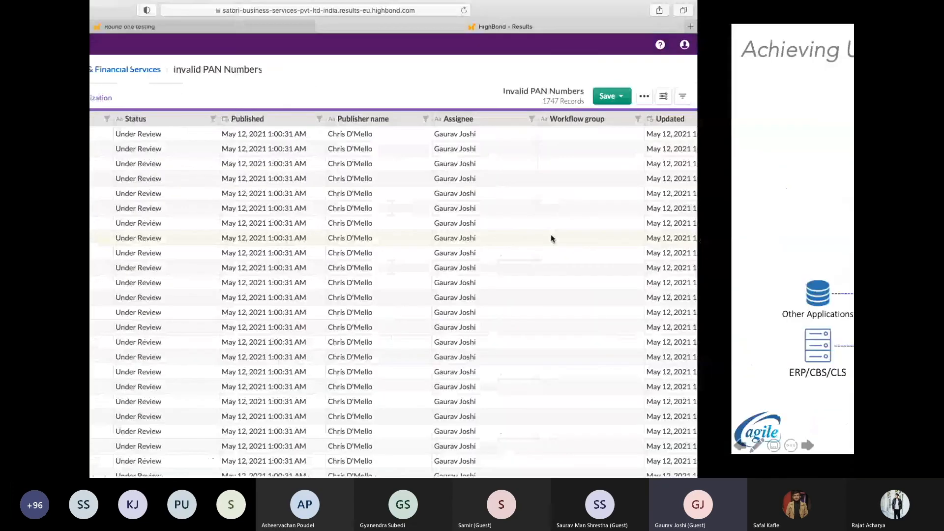
pyautogui.hscroll(5, 552, 240)
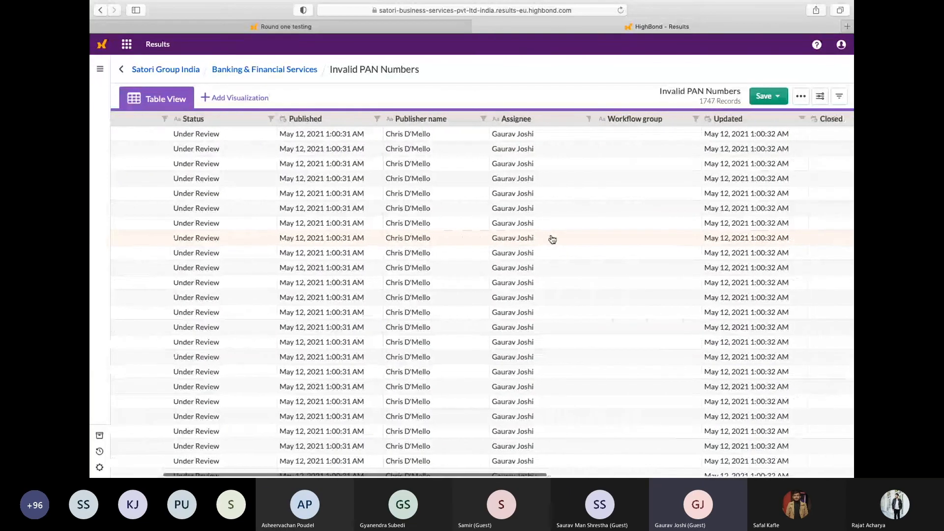
pyautogui.hscroll(8, 552, 239)
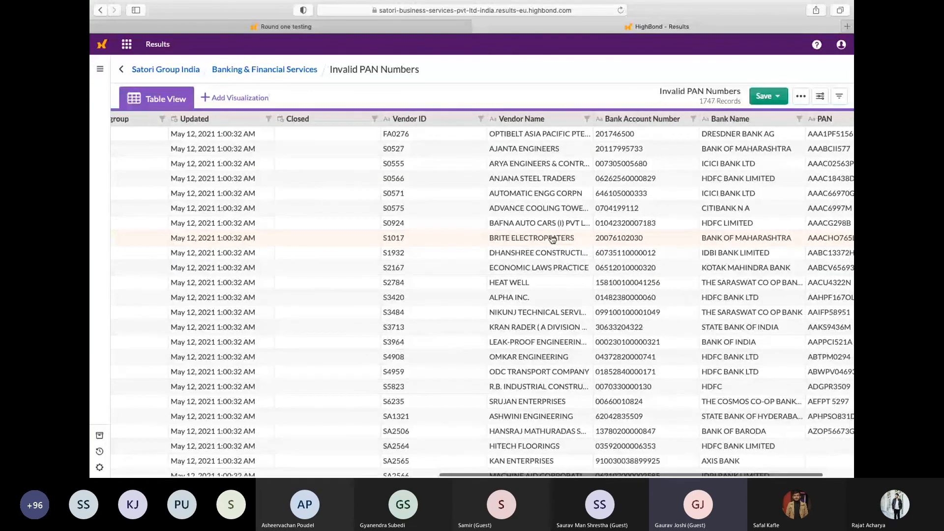
pyautogui.hscroll(2, 668, 272)
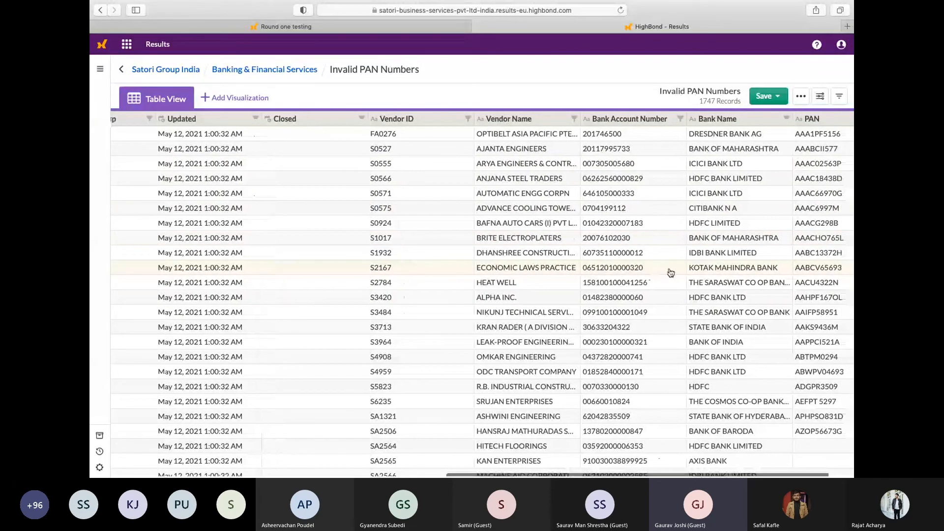
pyautogui.hscroll(3, 671, 272)
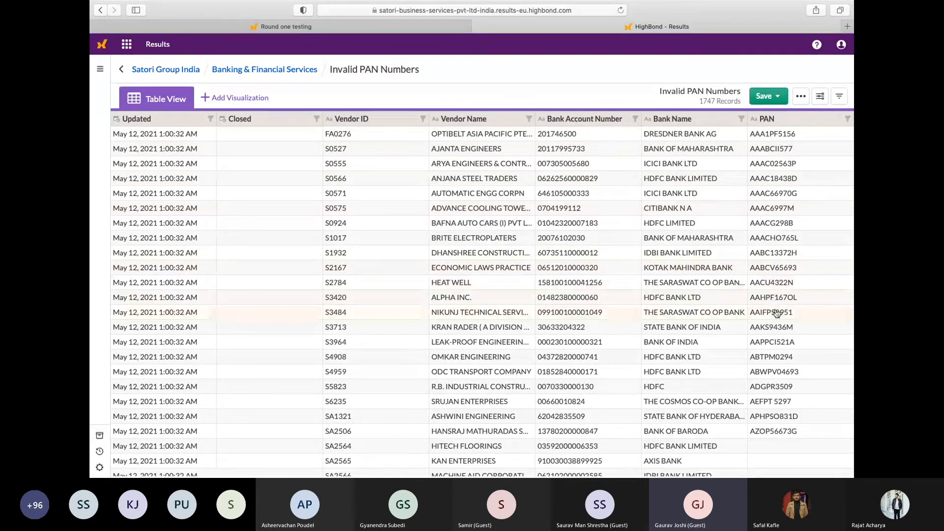
pyautogui.scroll(-2, 770, 378)
pyautogui.scroll(-5, 770, 378)
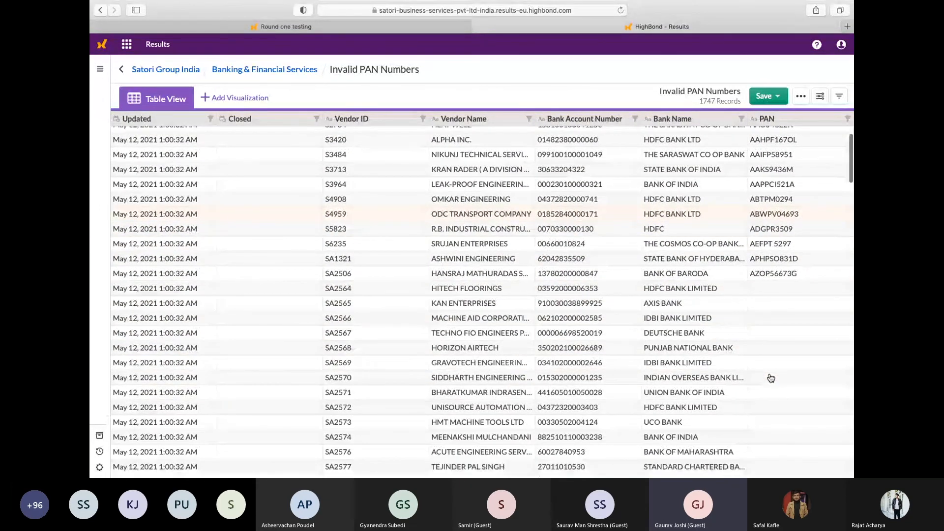
pyautogui.scroll(5, 770, 378)
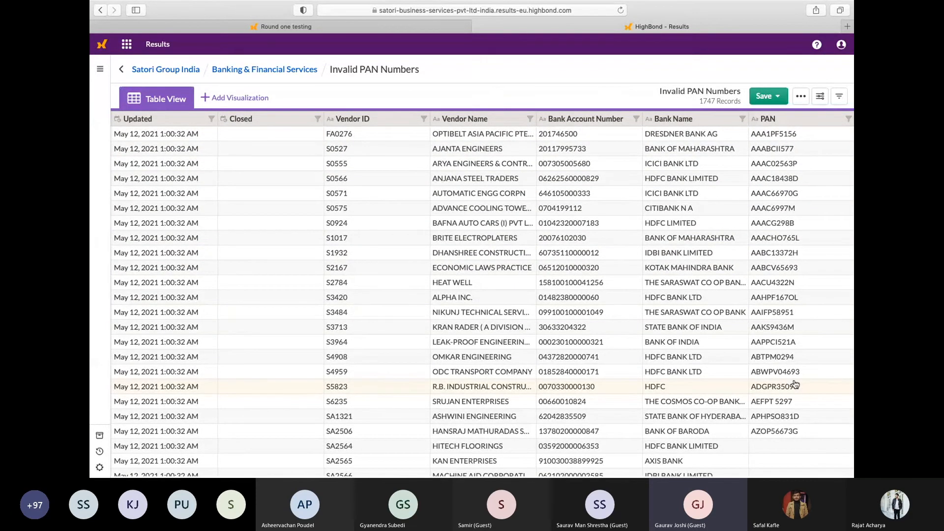
pyautogui.hscroll(-5, 362, 226)
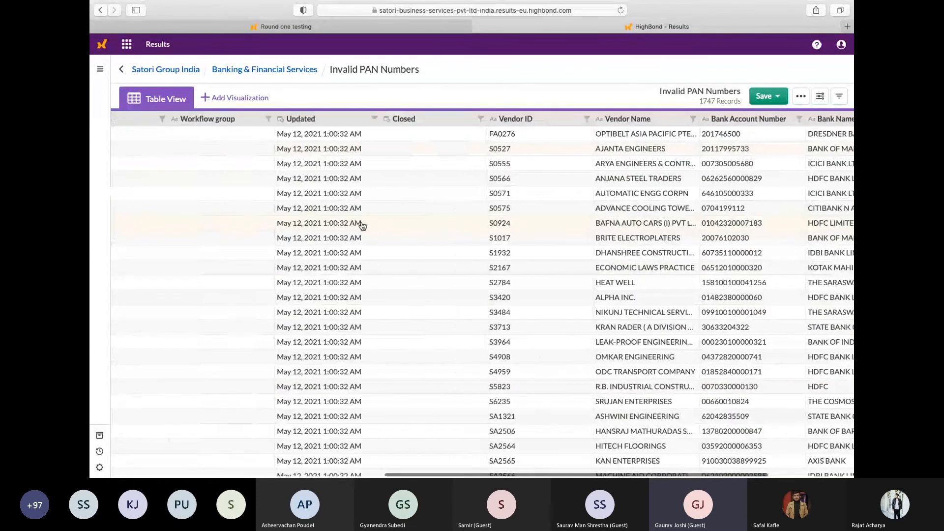
pyautogui.hscroll(-15, 363, 225)
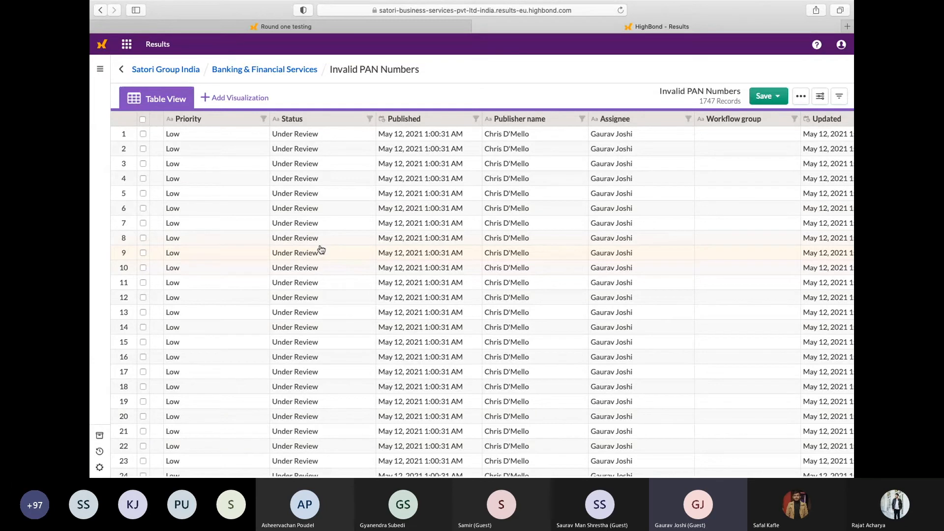
# Start processing the first three records together, choose an assignee for them, and leave without saving, clearing the record selection
pyautogui.click(142, 136)
pyautogui.click(142, 134)
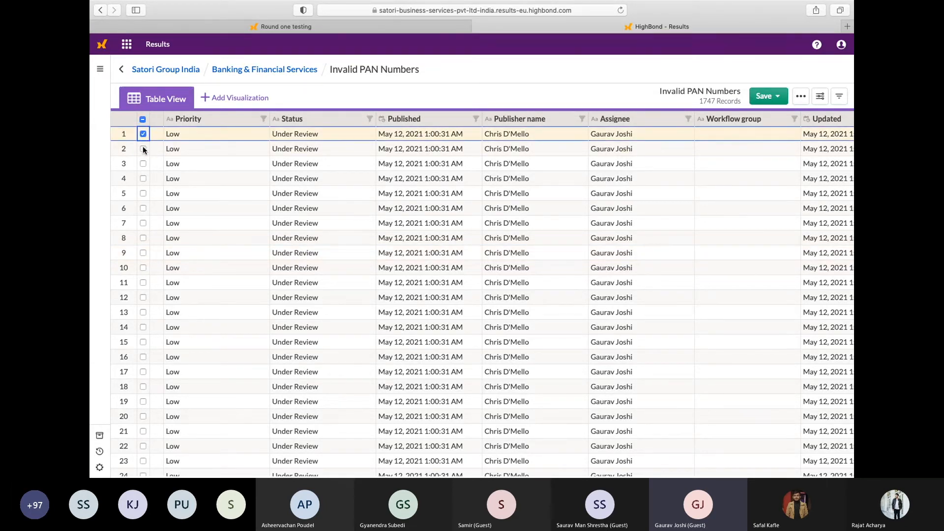
pyautogui.click(143, 147)
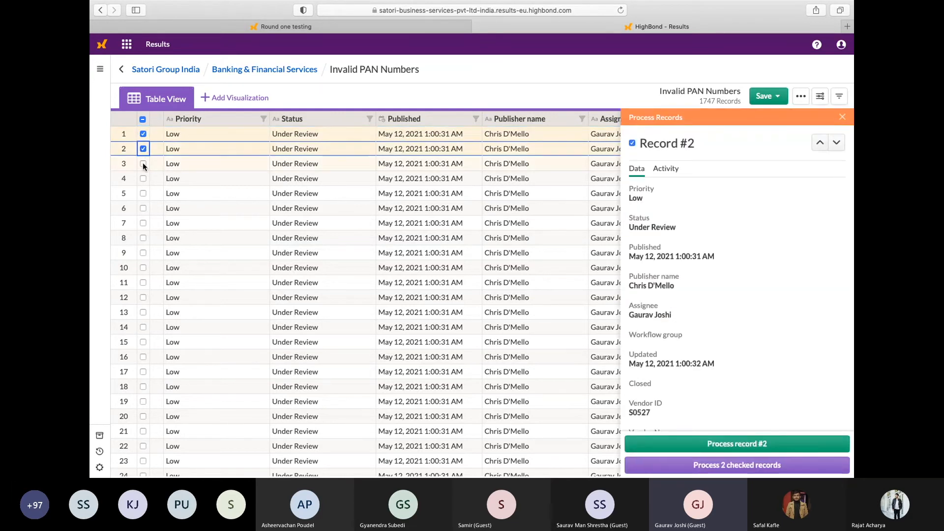
pyautogui.click(142, 163)
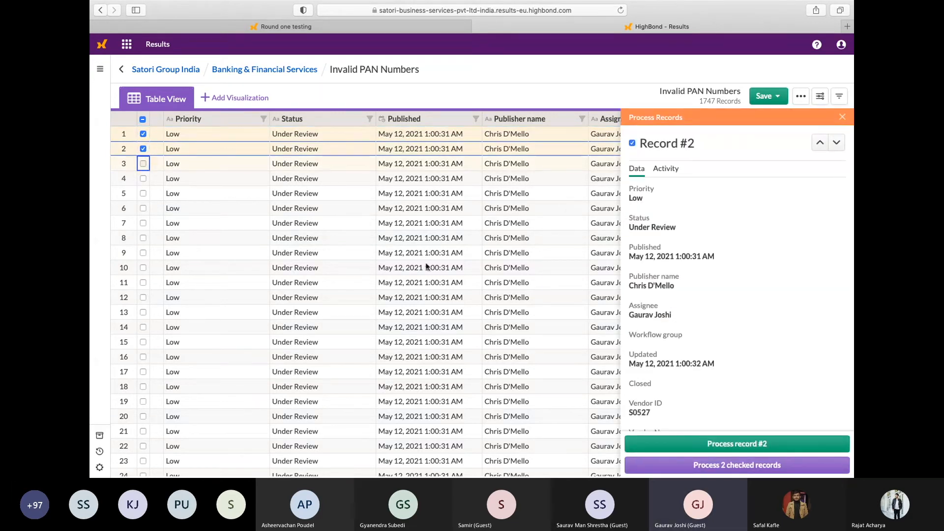
pyautogui.click(754, 462)
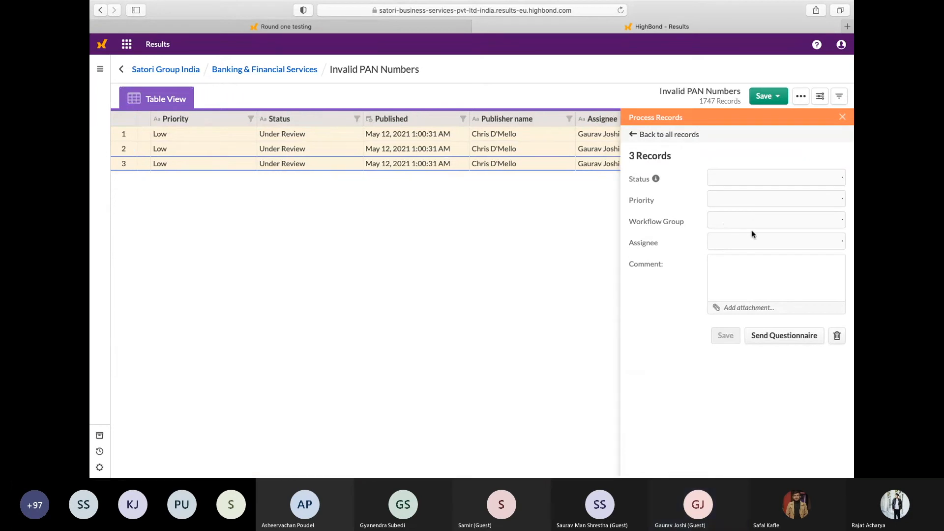
pyautogui.click(746, 239)
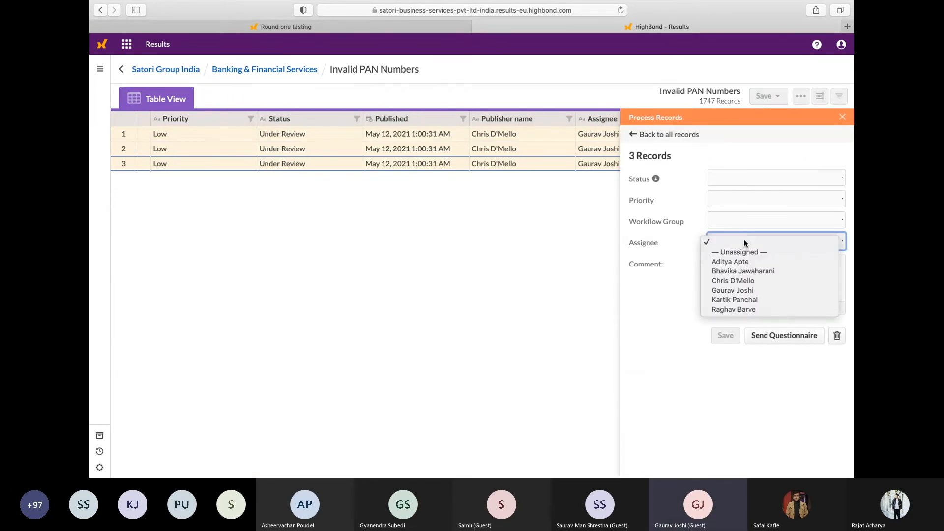
pyautogui.click(736, 291)
pyautogui.click(730, 270)
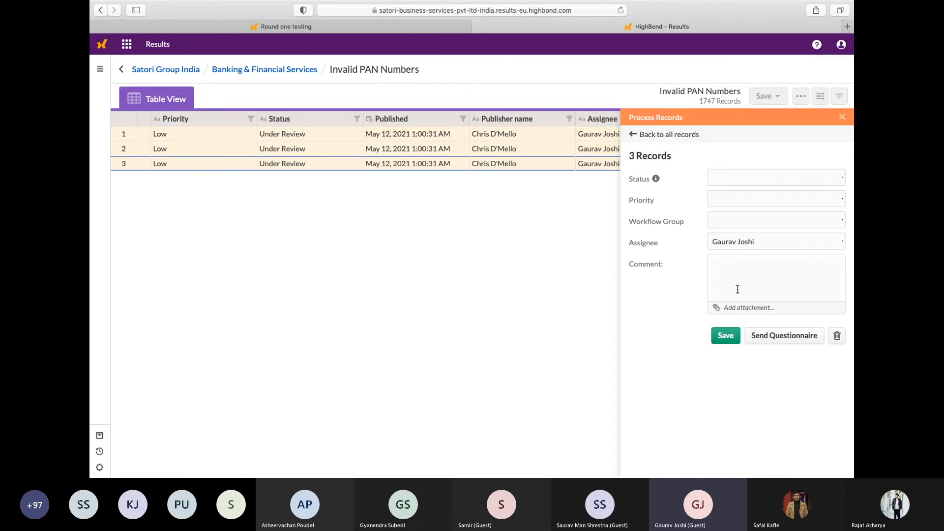
pyautogui.click(841, 116)
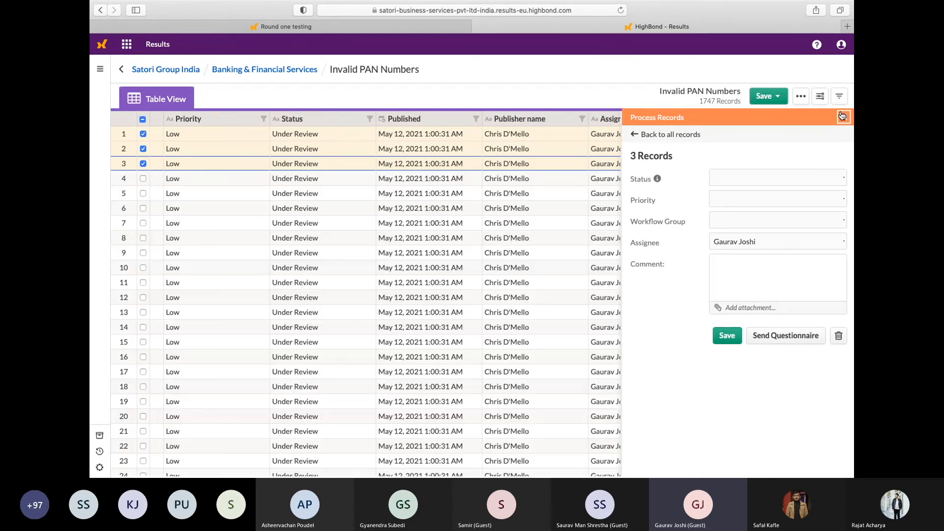
pyautogui.click(143, 119)
# Review the vendor ID, vendor name, bank account and PAN columns of the exception records once more
pyautogui.hscroll(5, 590, 343)
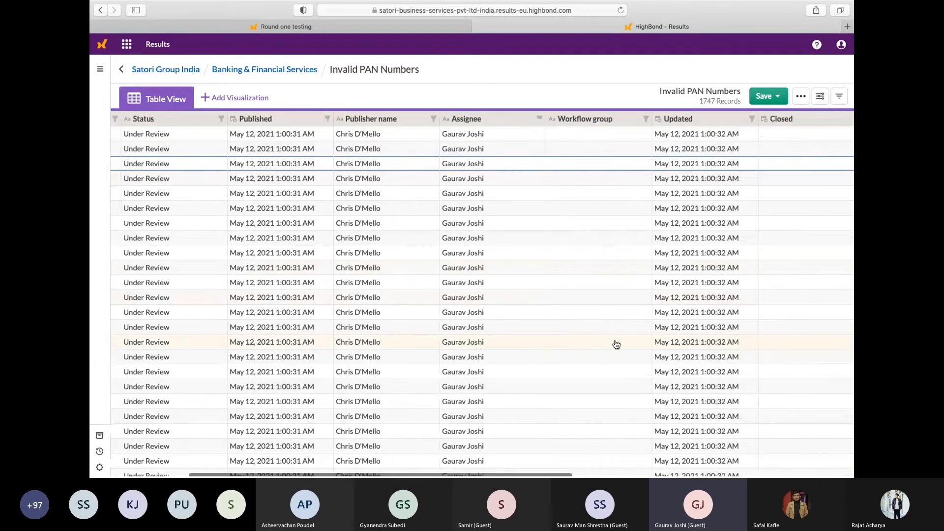
pyautogui.hscroll(10, 616, 344)
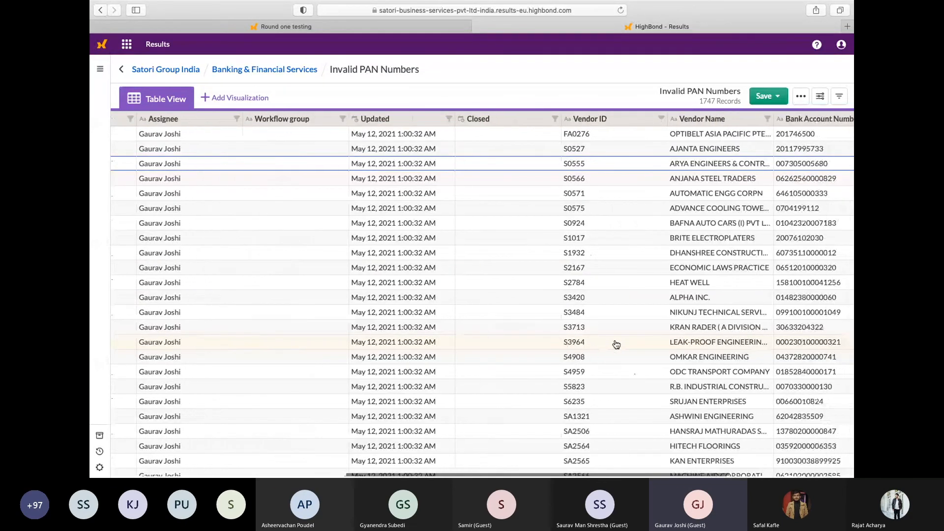
pyautogui.hscroll(1, 616, 344)
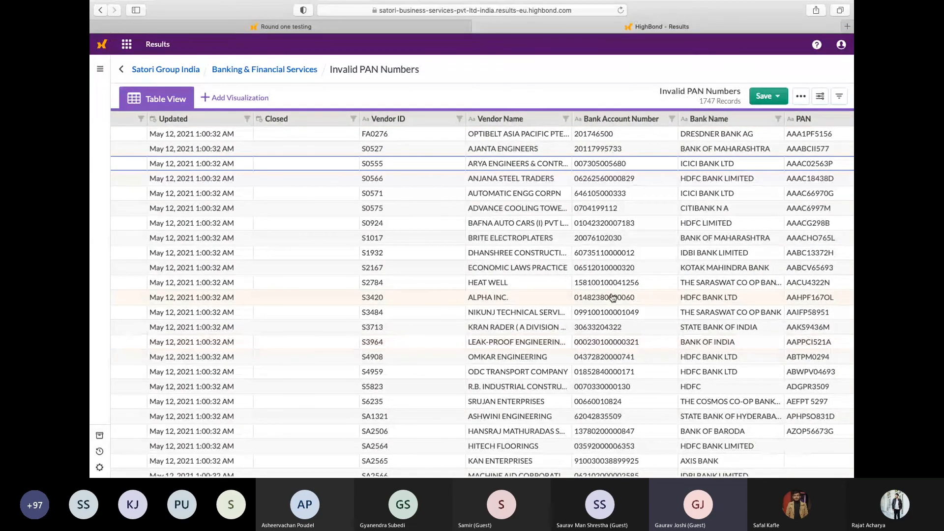
pyautogui.hscroll(2, 612, 297)
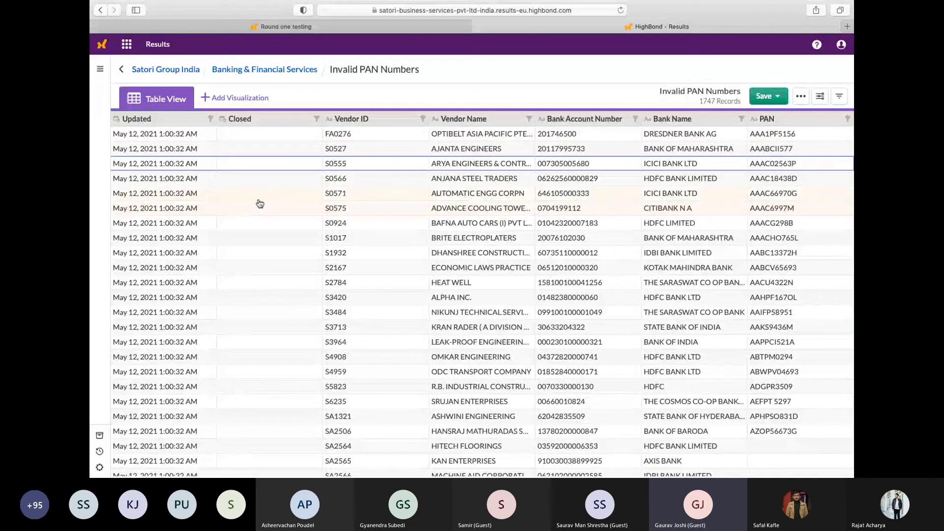
pyautogui.hscroll(-5, 261, 187)
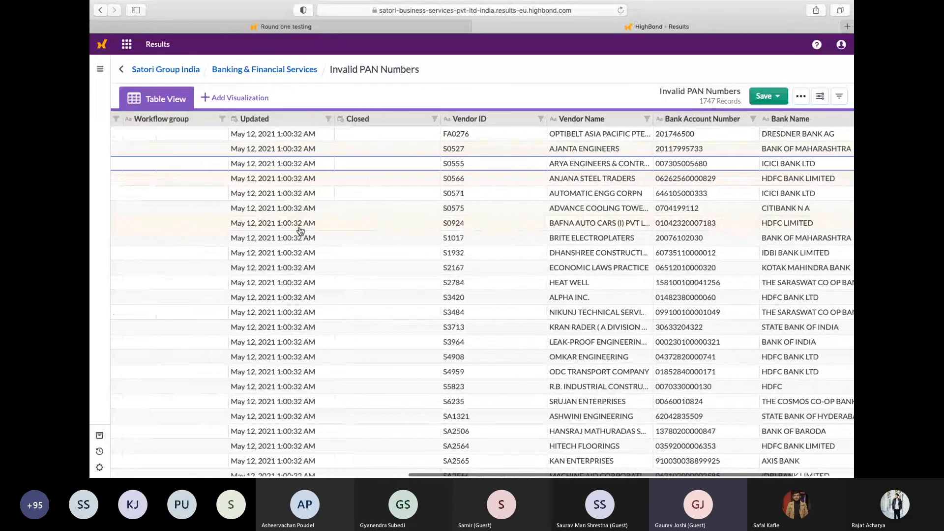
# Return to the Banking & Financial Services collection and inspect the Invalid PAN Numbers table's NEW Records trigger, including its status options and addable conditions
pyautogui.click(280, 73)
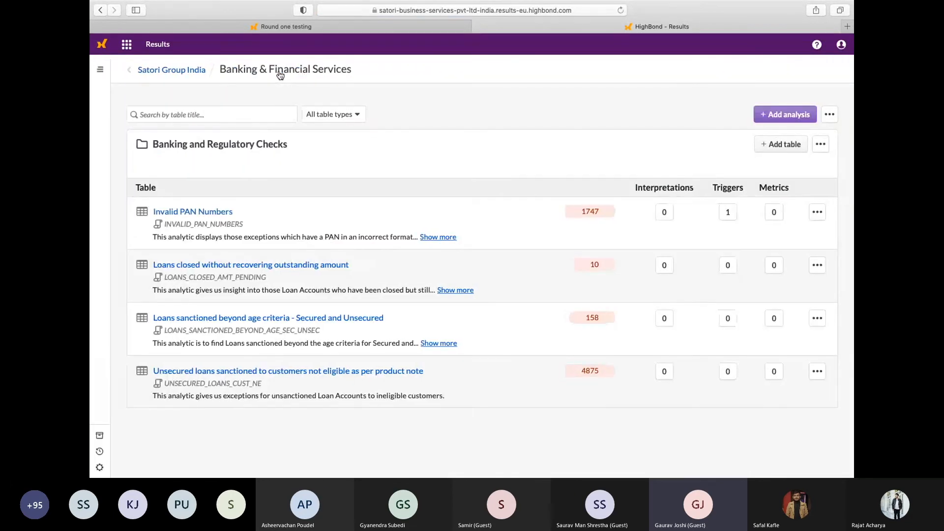
pyautogui.click(734, 218)
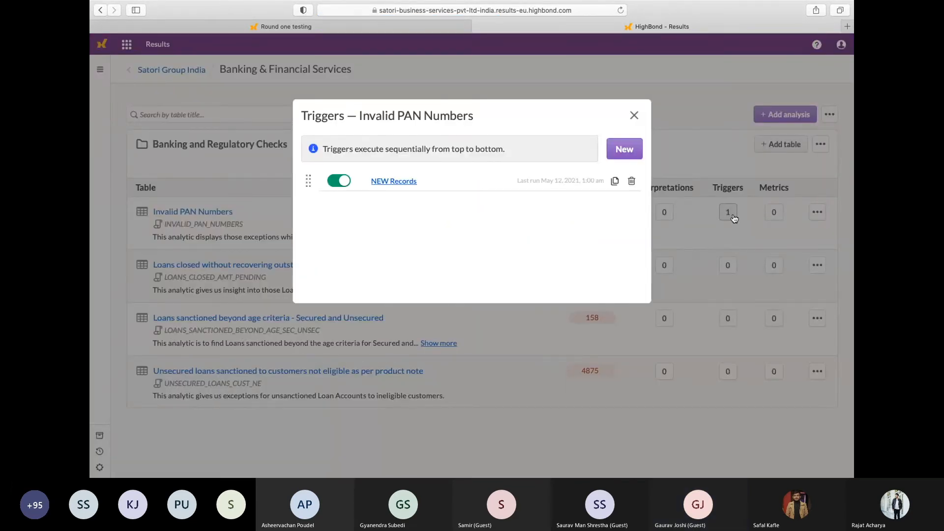
pyautogui.click(393, 182)
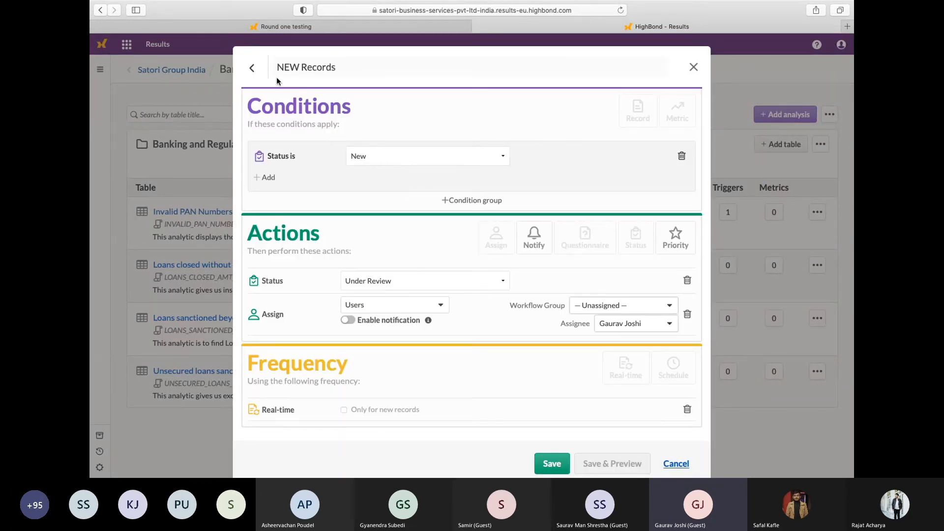
pyautogui.click(401, 161)
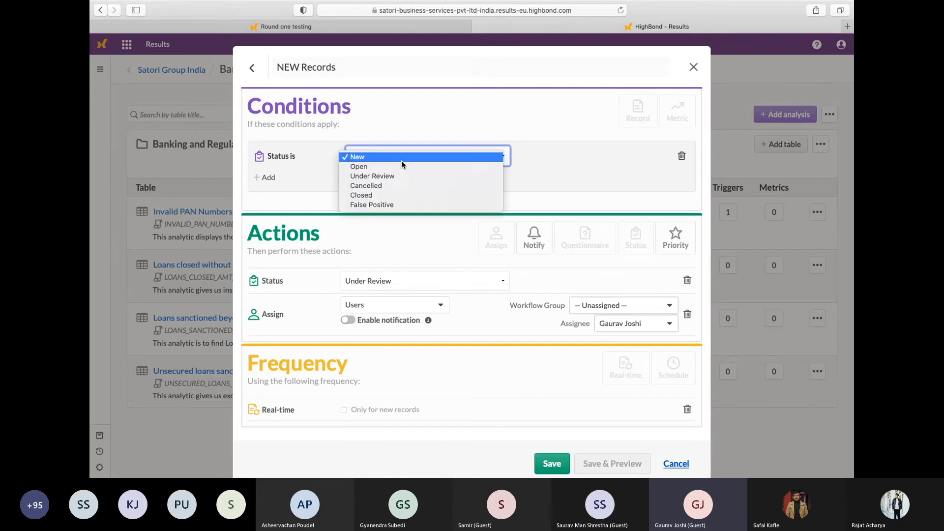
pyautogui.click(559, 185)
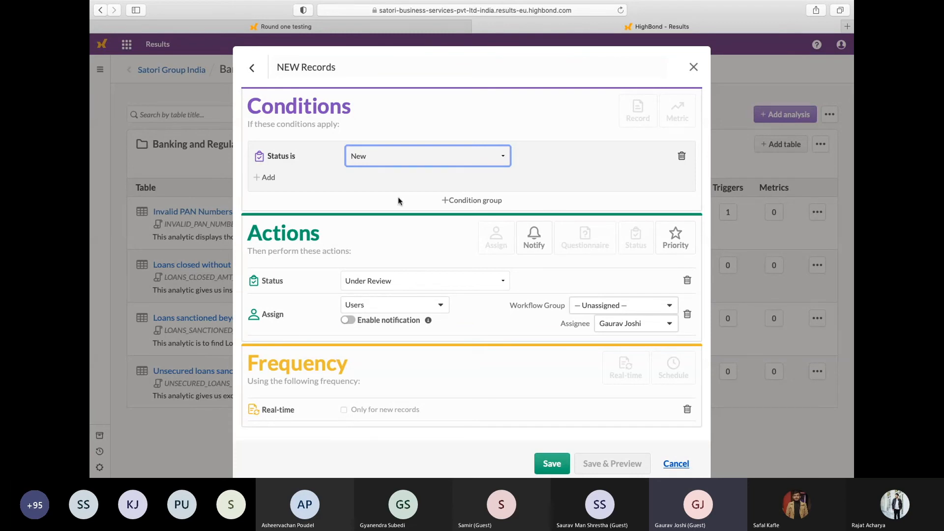
pyautogui.moveTo(371, 188)
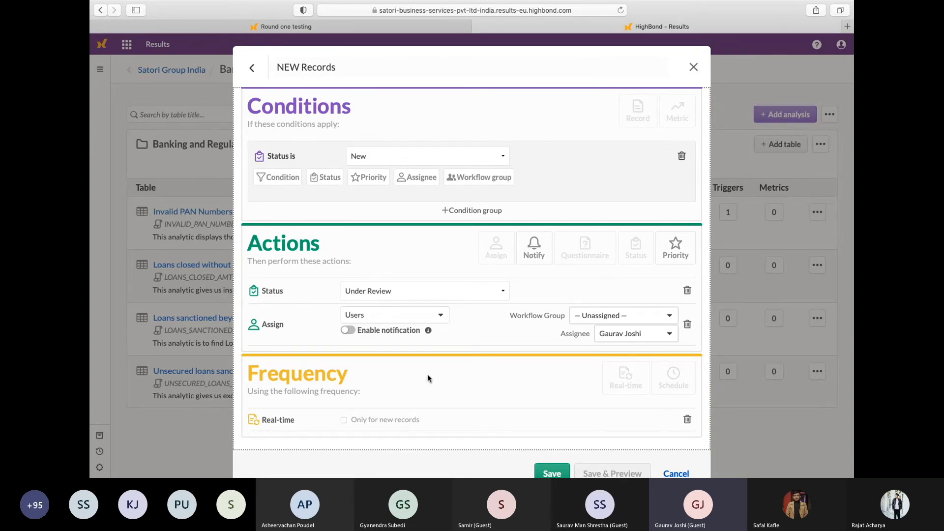
# Close the NEW Records trigger without saving, leave the Banking & Financial Services collection, and go to the organization's Storyboards
pyautogui.click(693, 67)
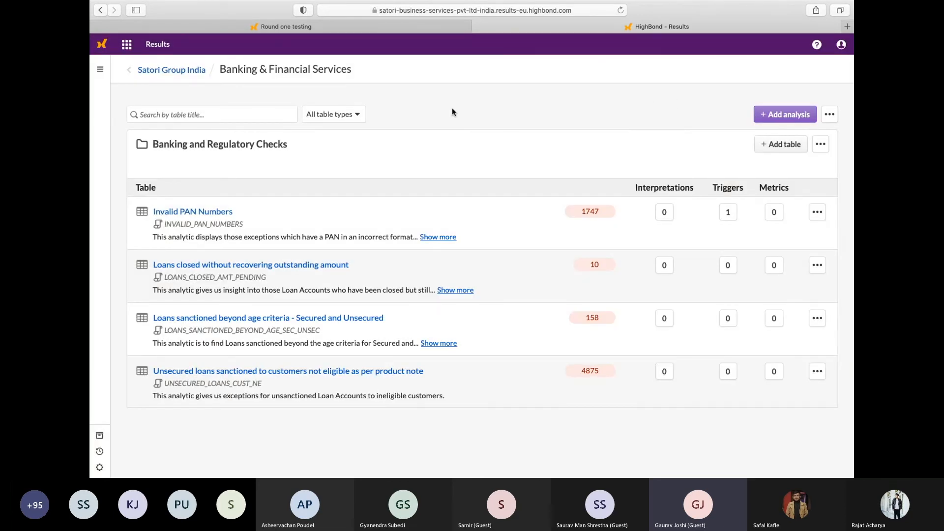
pyautogui.click(170, 74)
pyautogui.click(127, 47)
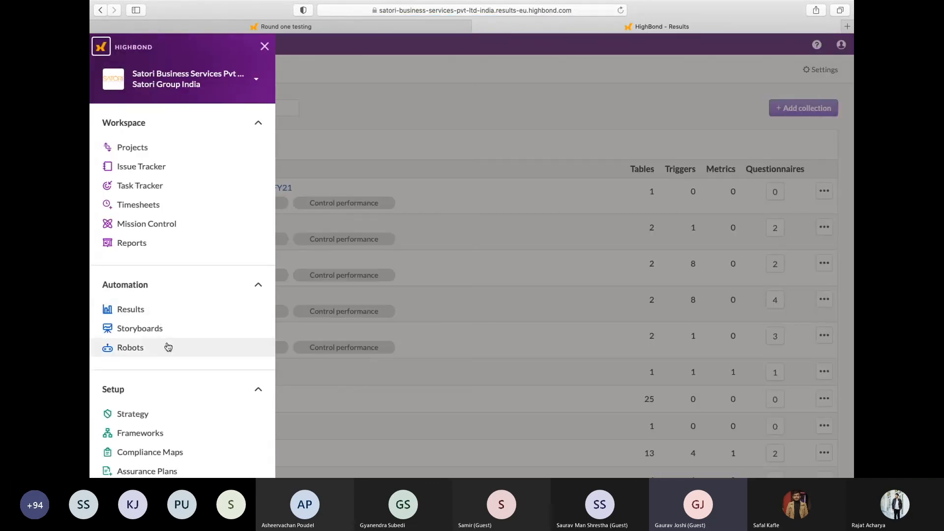
pyautogui.click(158, 333)
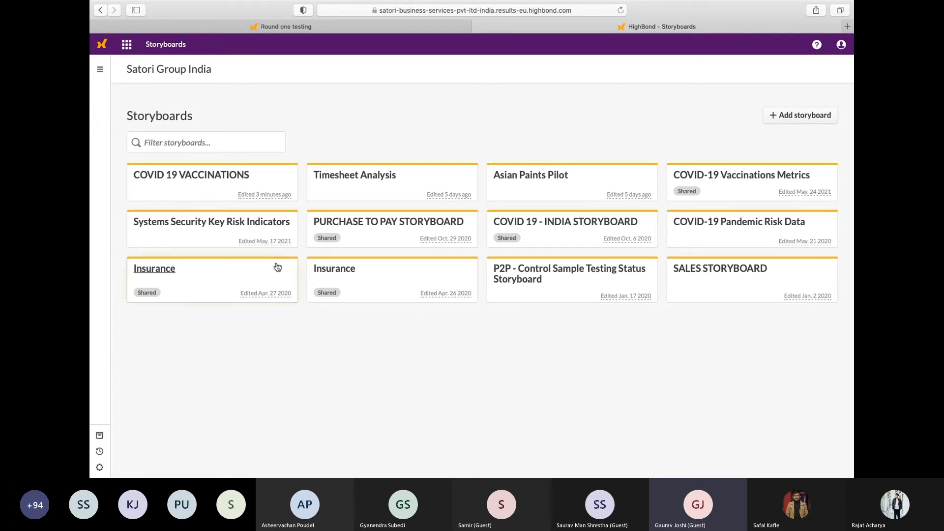
# Open the Systems Security Key Risk Indicators storyboard and examine its endpoint, antivirus and AppBlocker trend charts
pyautogui.click(236, 231)
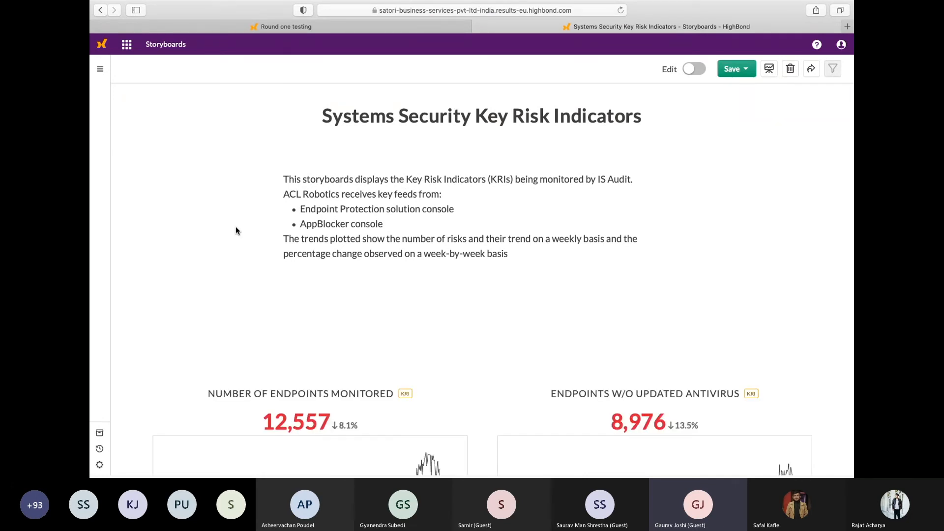
pyautogui.scroll(-5, 429, 236)
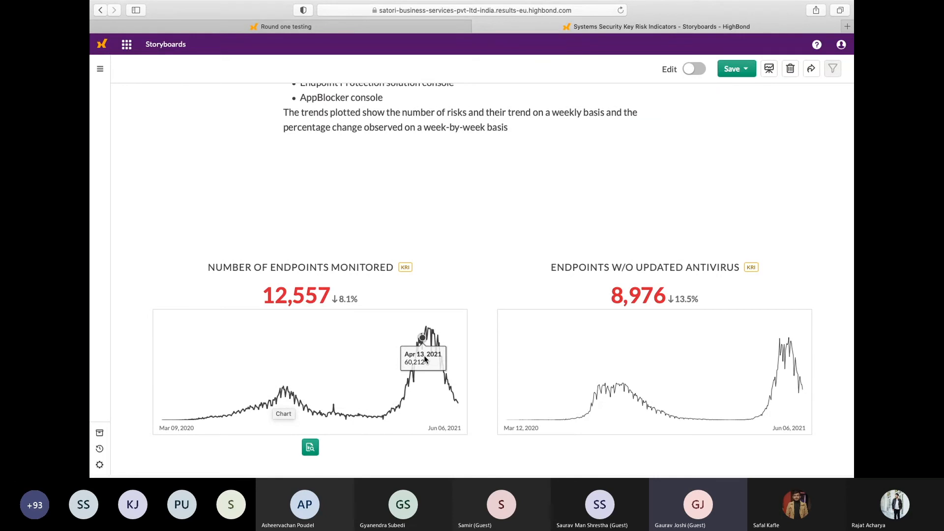
pyautogui.scroll(-3, 530, 280)
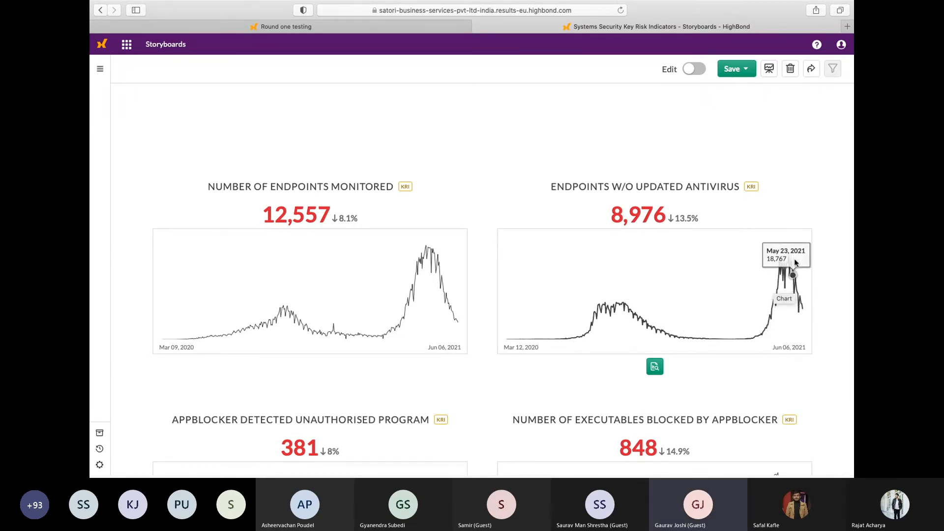
pyautogui.scroll(-5, 563, 296)
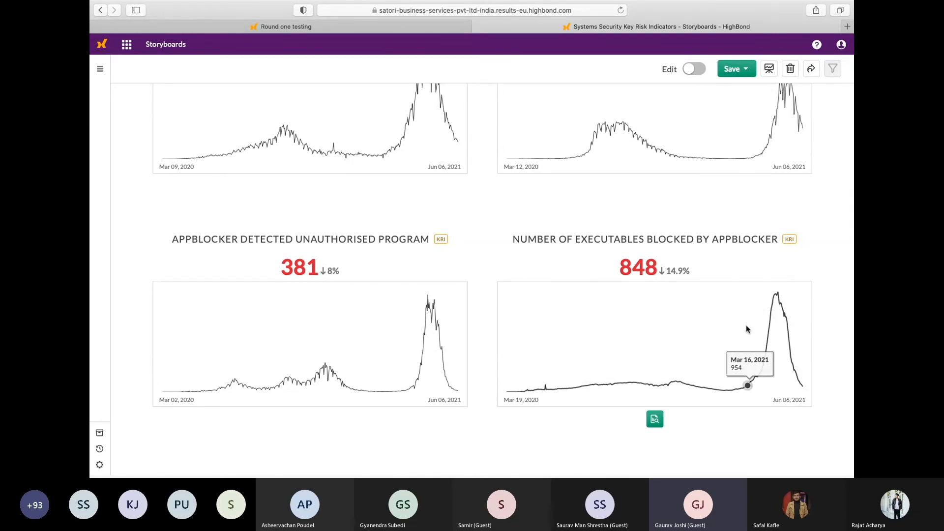
pyautogui.scroll(10, 686, 207)
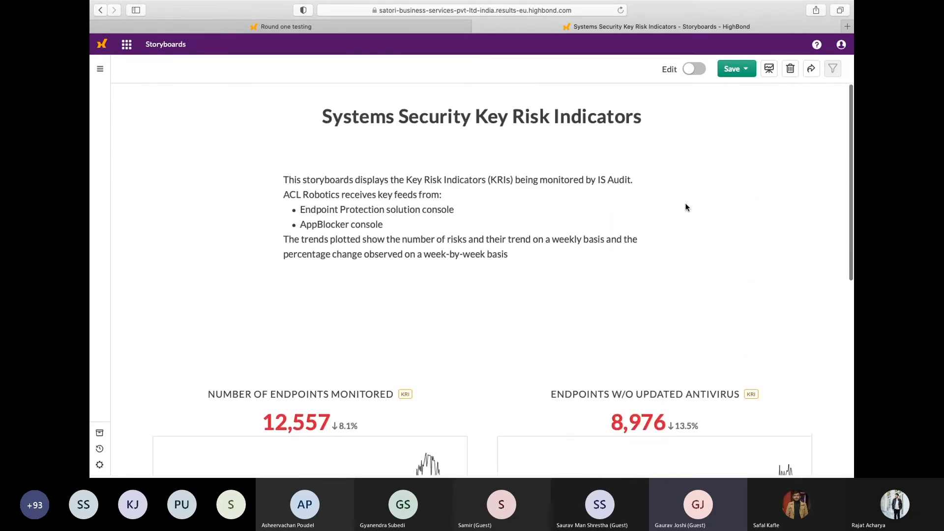
# Return to the HighBond Launchpad, look over its apps, and switch to the presentation's Achieving Unified Assurance with HighBond slide
pyautogui.click(101, 50)
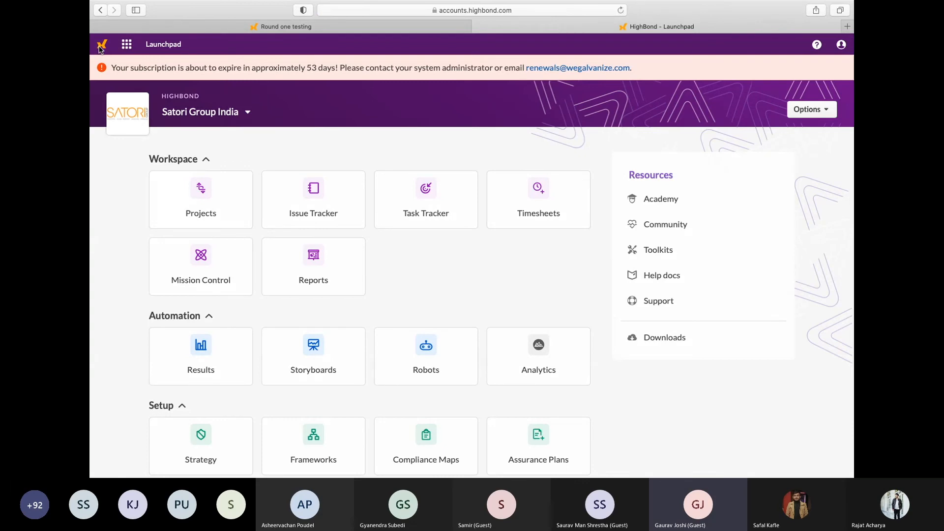
pyautogui.scroll(-3, 379, 232)
pyautogui.scroll(1, 380, 233)
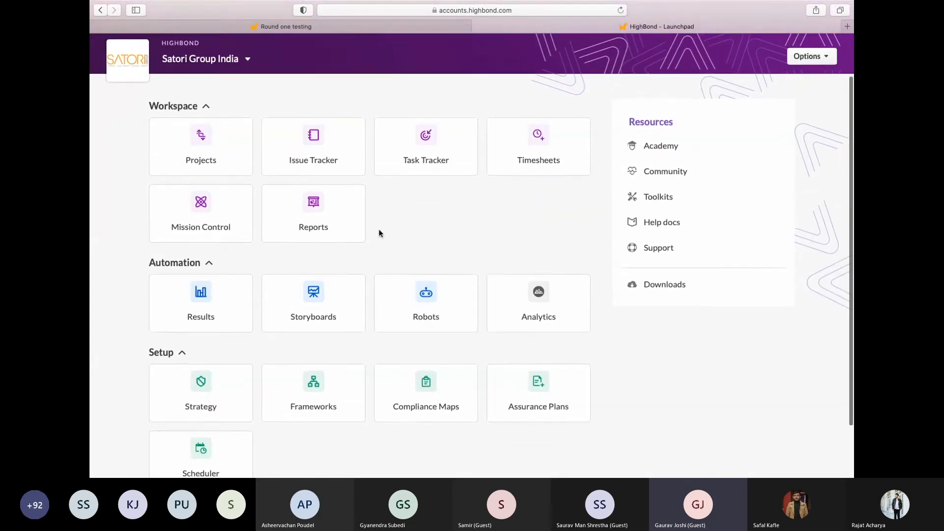
pyautogui.scroll(-1, 380, 234)
pyautogui.hotkey('ctrl', 'Right')
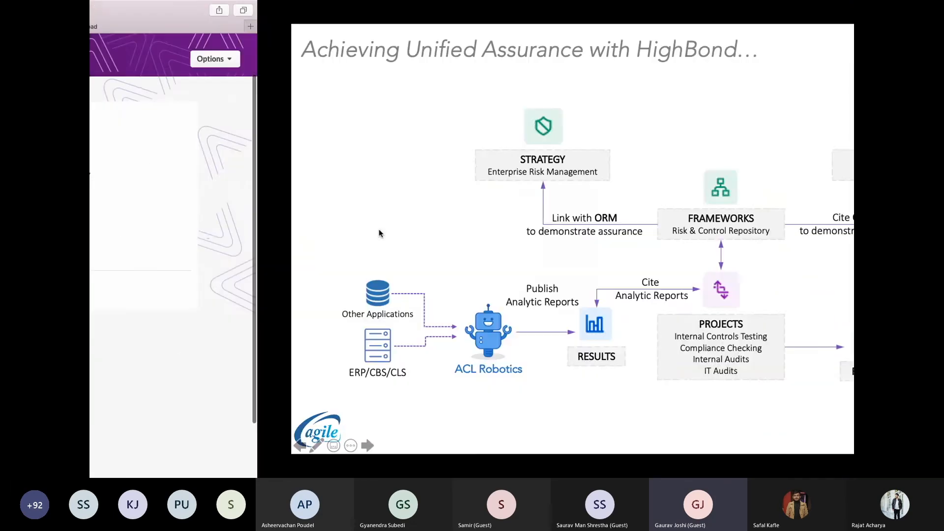